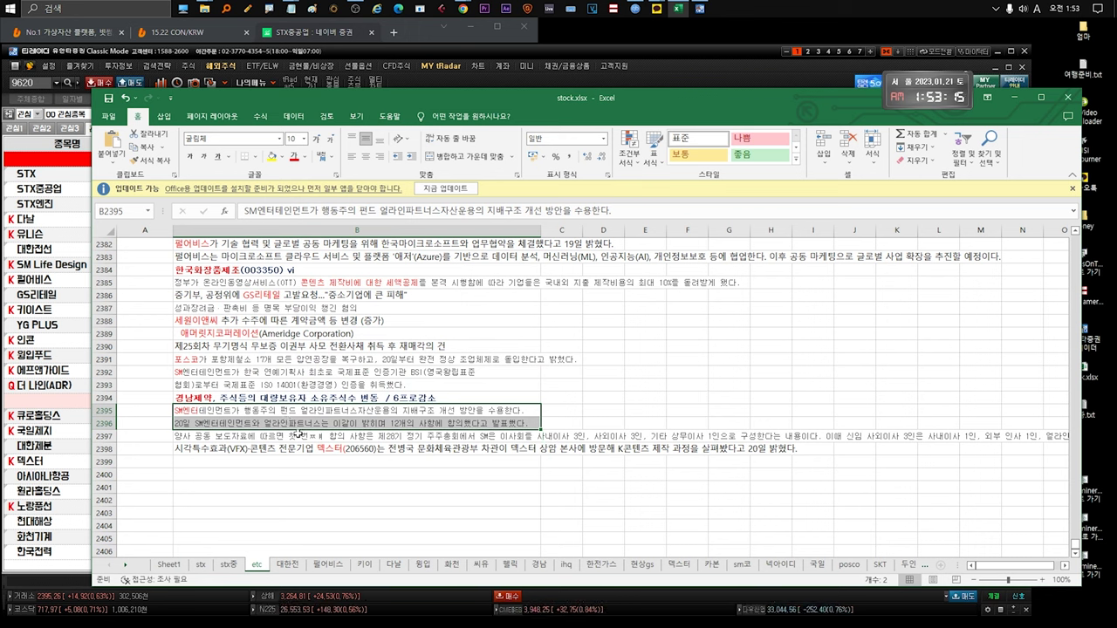
Step: Review the stock news notes in B2369 to B2372 of the etc sheet, from 다날 through SK케미칼 to 이아이디
{"action": "left_click", "coordinate": [298, 434]}
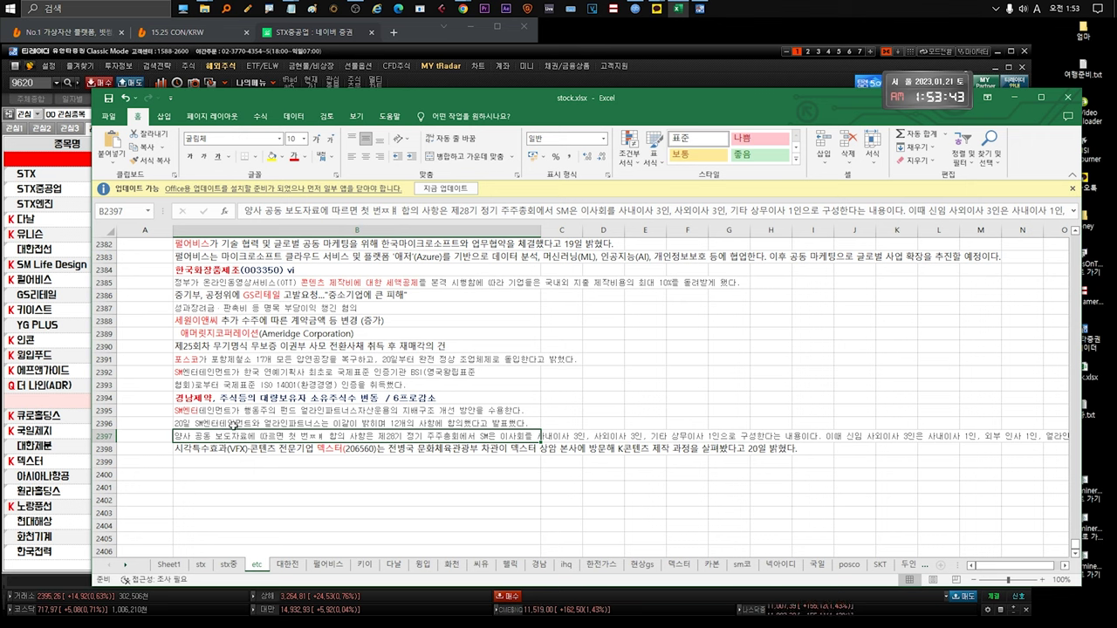
{"action": "scroll", "coordinate": [262, 449], "scroll_direction": "up", "scroll_amount": 6}
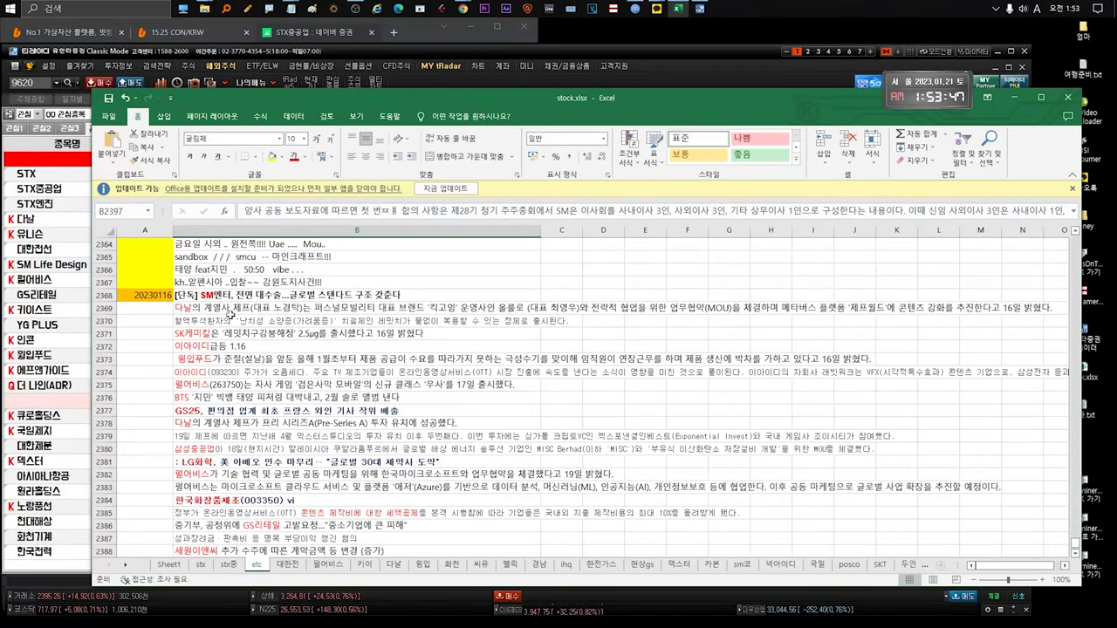
{"action": "left_click", "coordinate": [230, 309]}
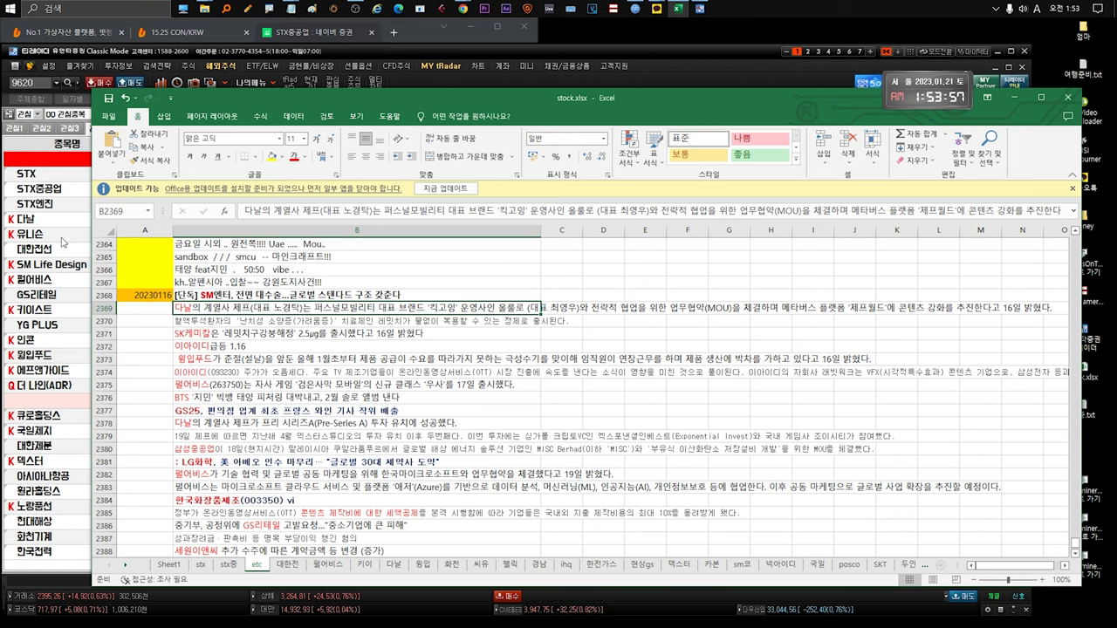
{"action": "left_click", "coordinate": [195, 320]}
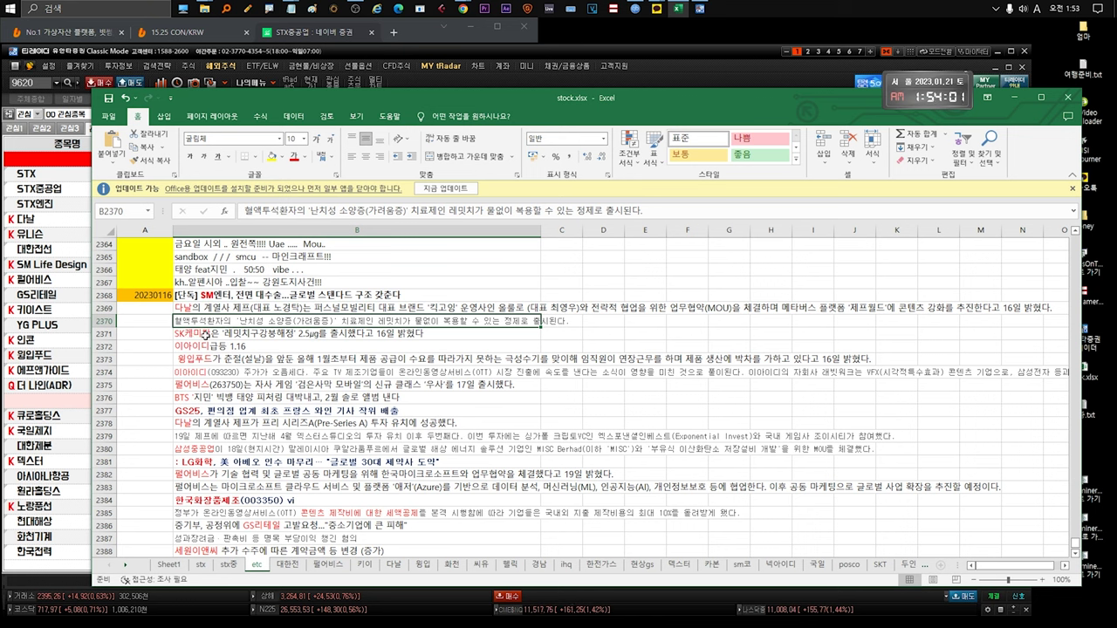
{"action": "left_click", "coordinate": [204, 334]}
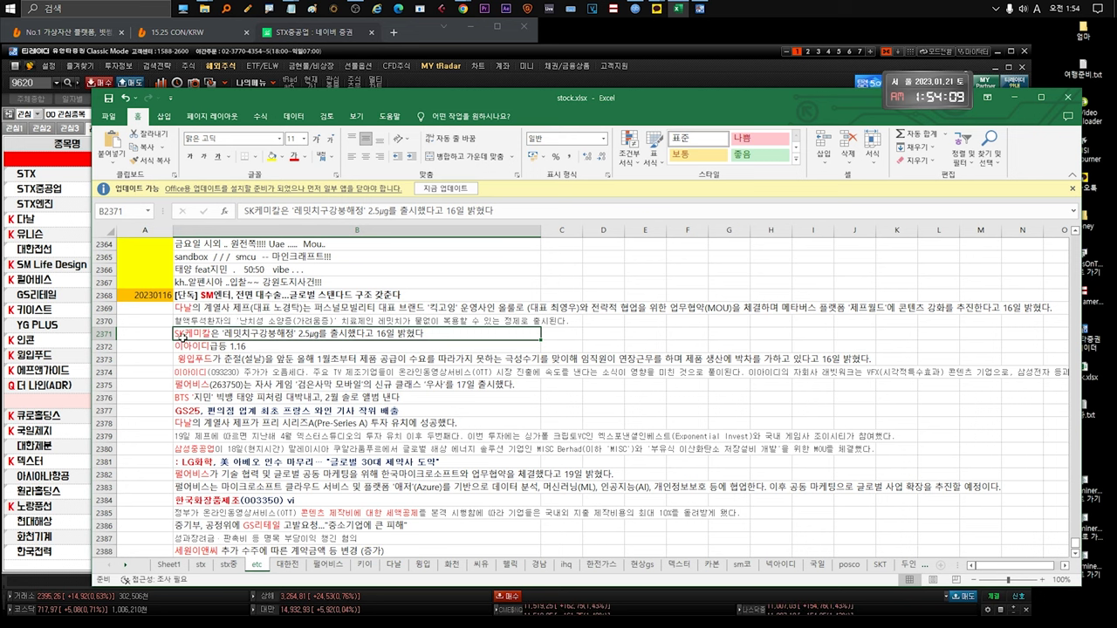
{"action": "left_click", "coordinate": [205, 346]}
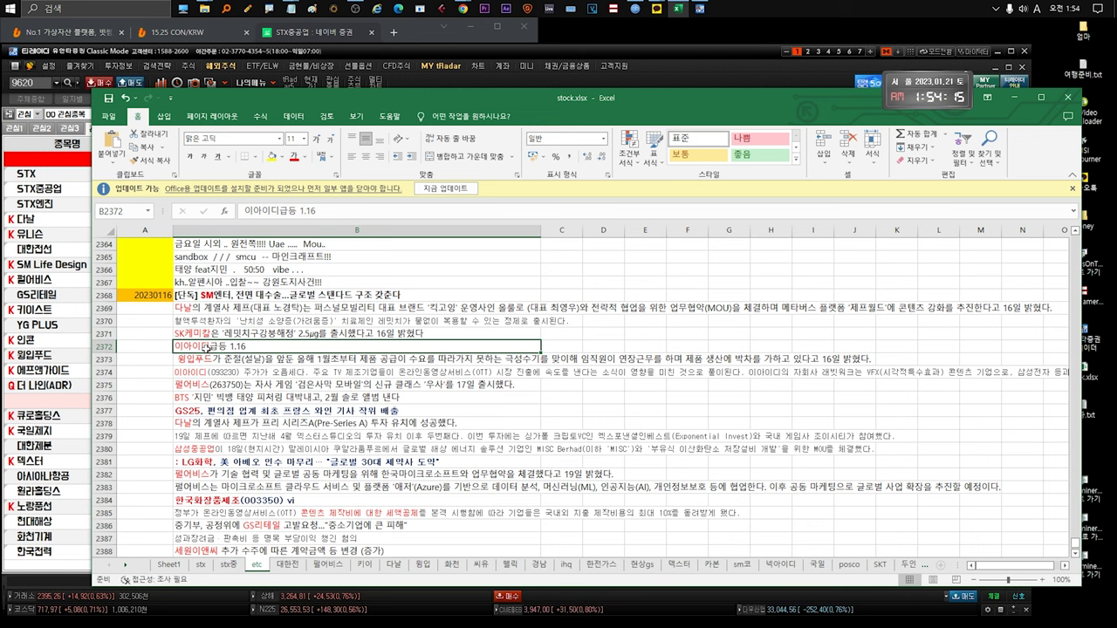
Step: Read the notes on 윙입푸드, 이아이디 and 펄어비스 in B2373 to B2375
{"action": "scroll", "coordinate": [207, 347], "scroll_direction": "down", "scroll_amount": 1}
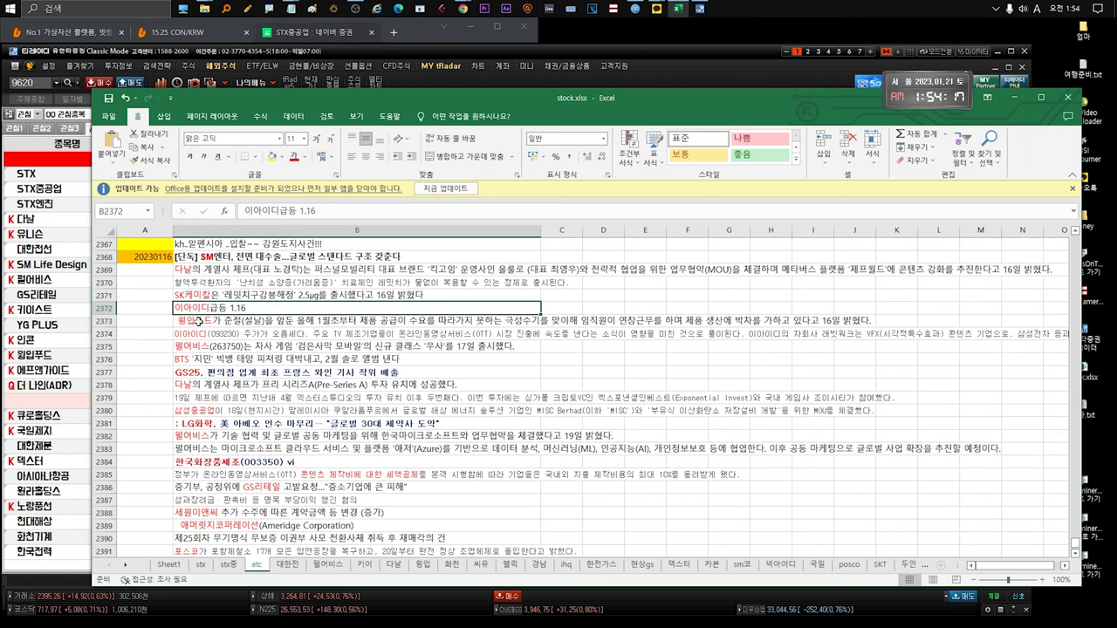
{"action": "left_click", "coordinate": [184, 322]}
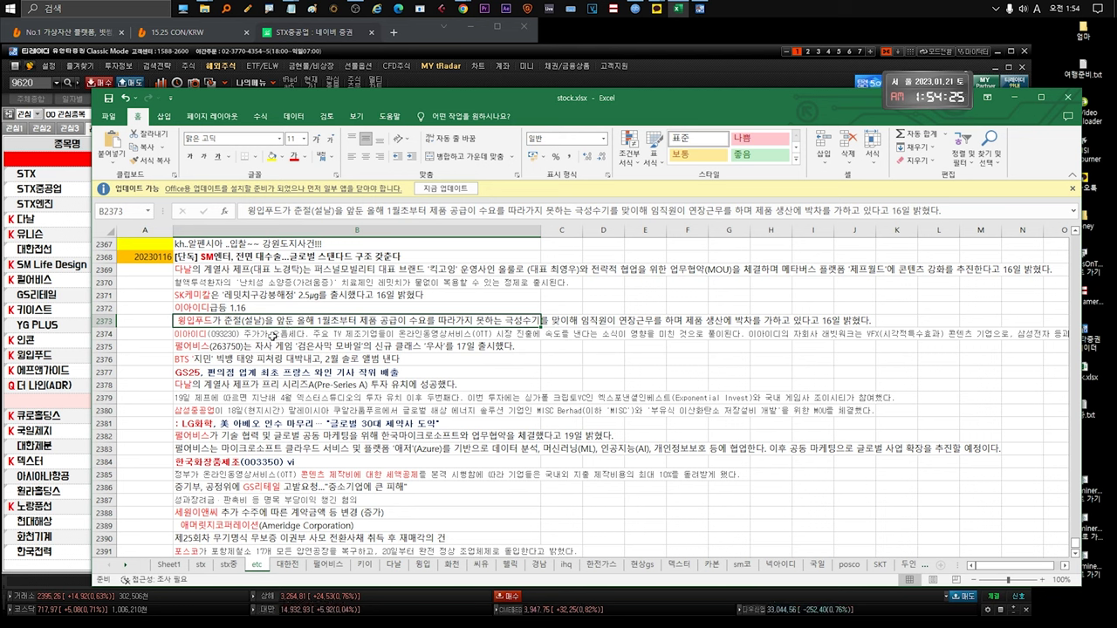
{"action": "left_click", "coordinate": [271, 335]}
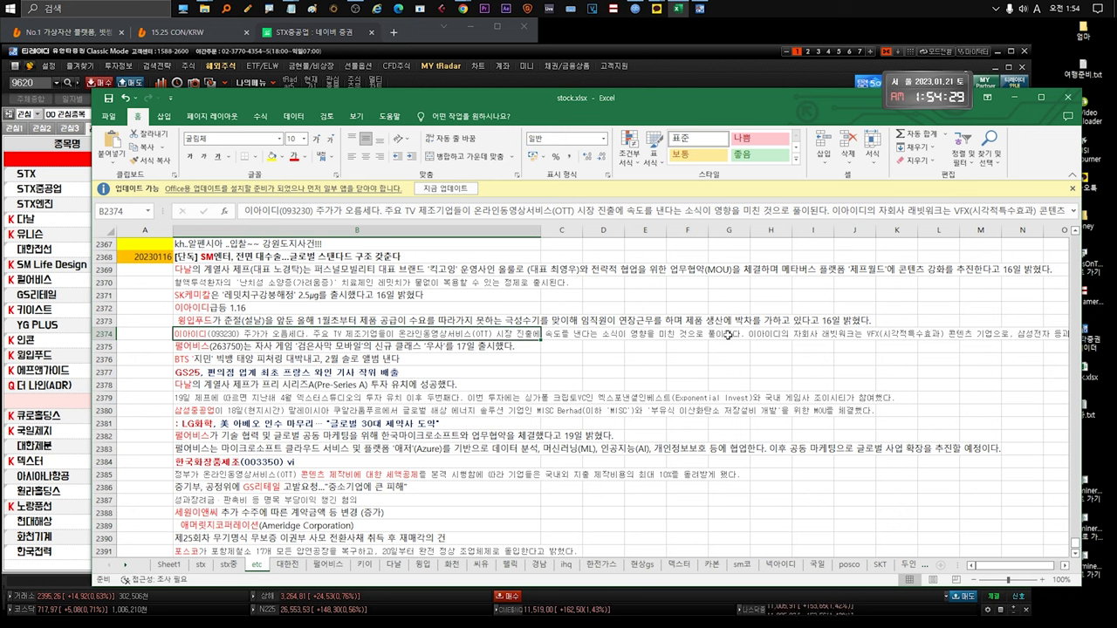
{"action": "scroll", "coordinate": [305, 398], "scroll_direction": "down", "scroll_amount": 1}
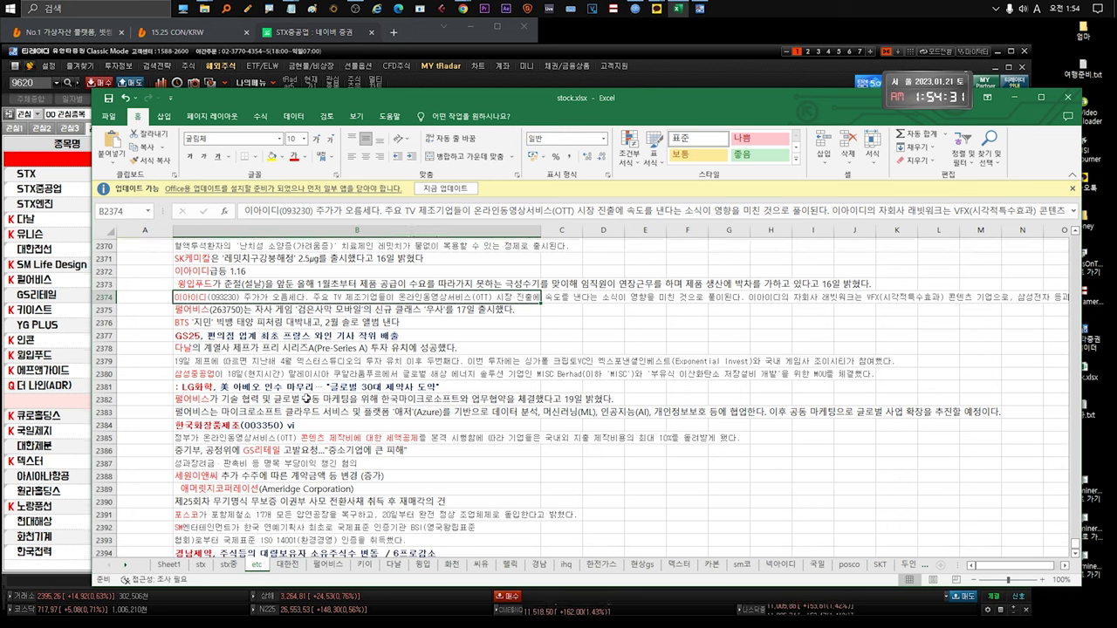
{"action": "left_click", "coordinate": [188, 270]}
{"action": "left_click", "coordinate": [197, 295]}
{"action": "left_click", "coordinate": [196, 306]}
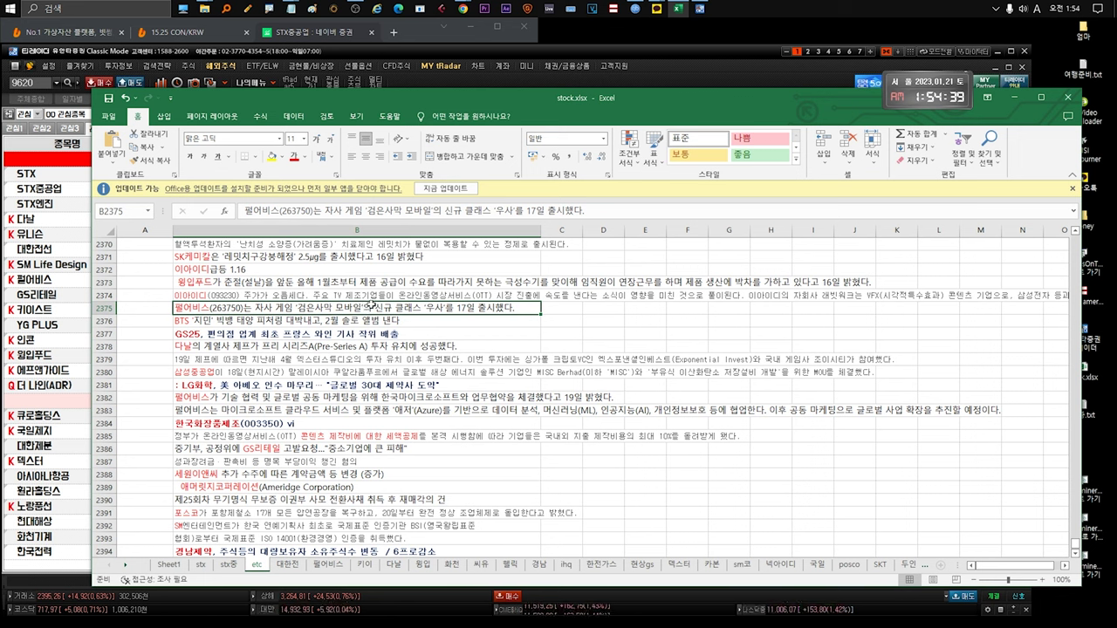
Step: Read the BTS and GS25 notes in B2376 and B2377, along with the related GS리테일 note in B2386
{"action": "left_click", "coordinate": [236, 322]}
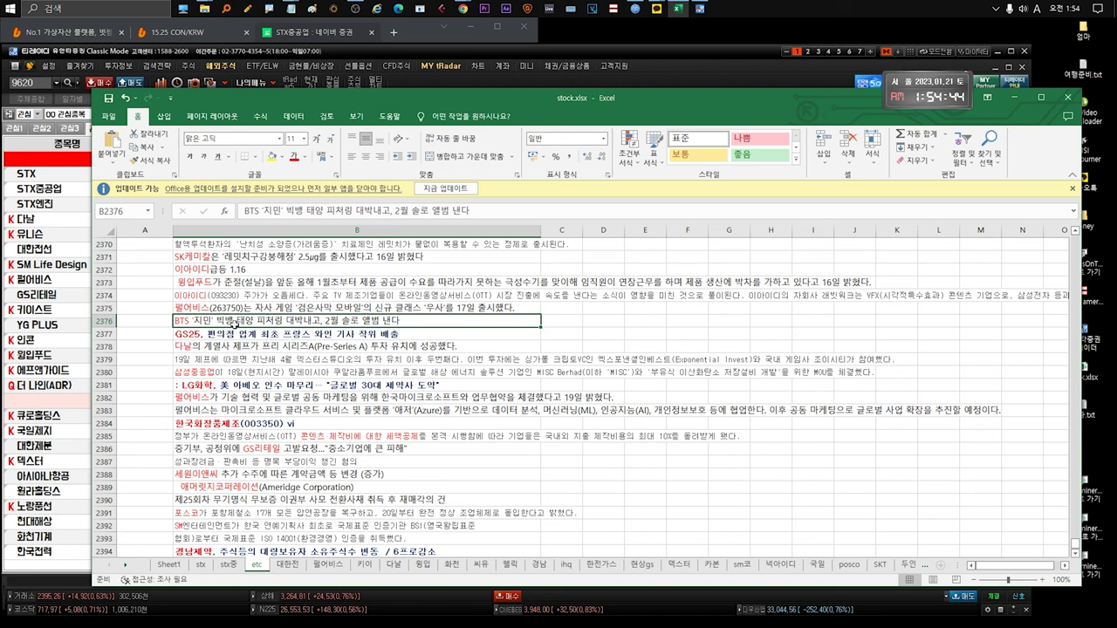
{"action": "left_click", "coordinate": [187, 335]}
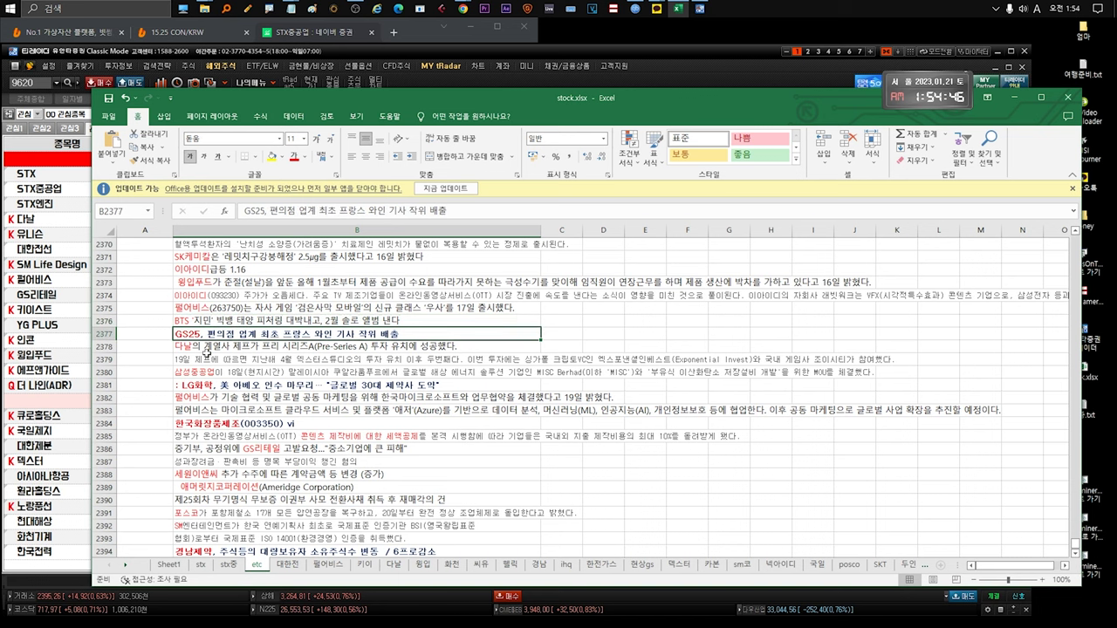
{"action": "left_click", "coordinate": [167, 337]}
{"action": "left_click", "coordinate": [200, 336]}
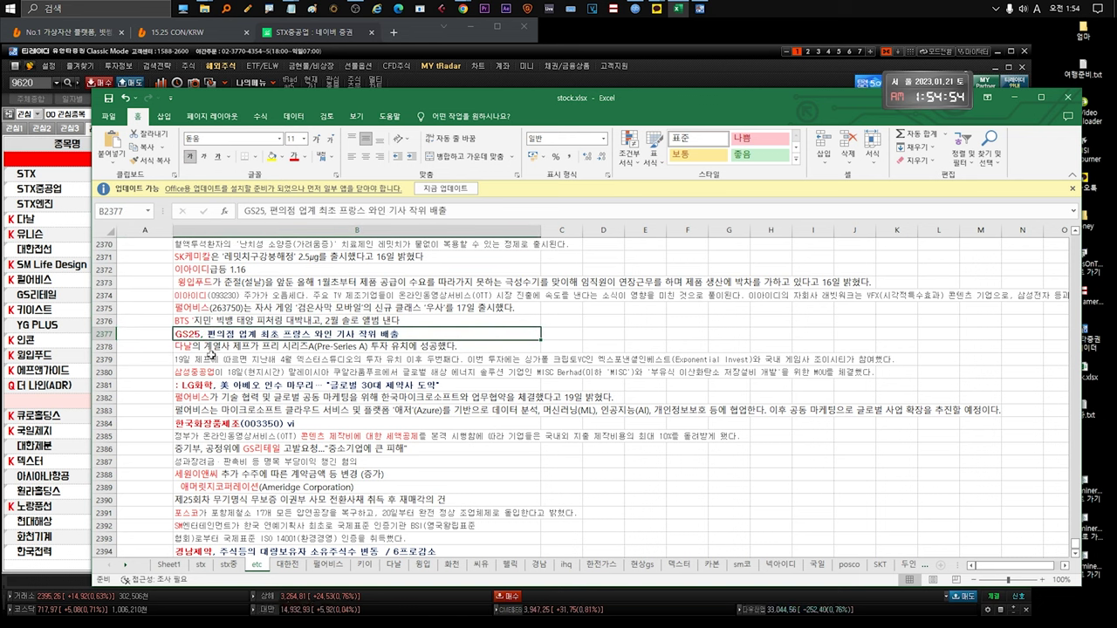
{"action": "scroll", "coordinate": [161, 462], "scroll_direction": "down", "scroll_amount": 2}
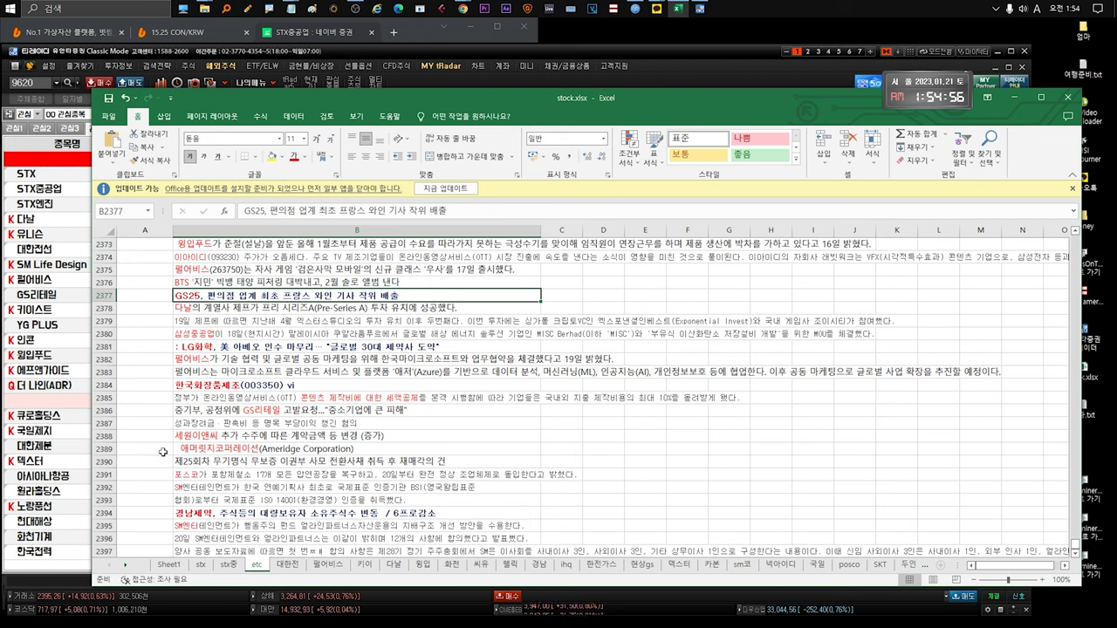
{"action": "scroll", "coordinate": [160, 472], "scroll_direction": "up", "scroll_amount": 2}
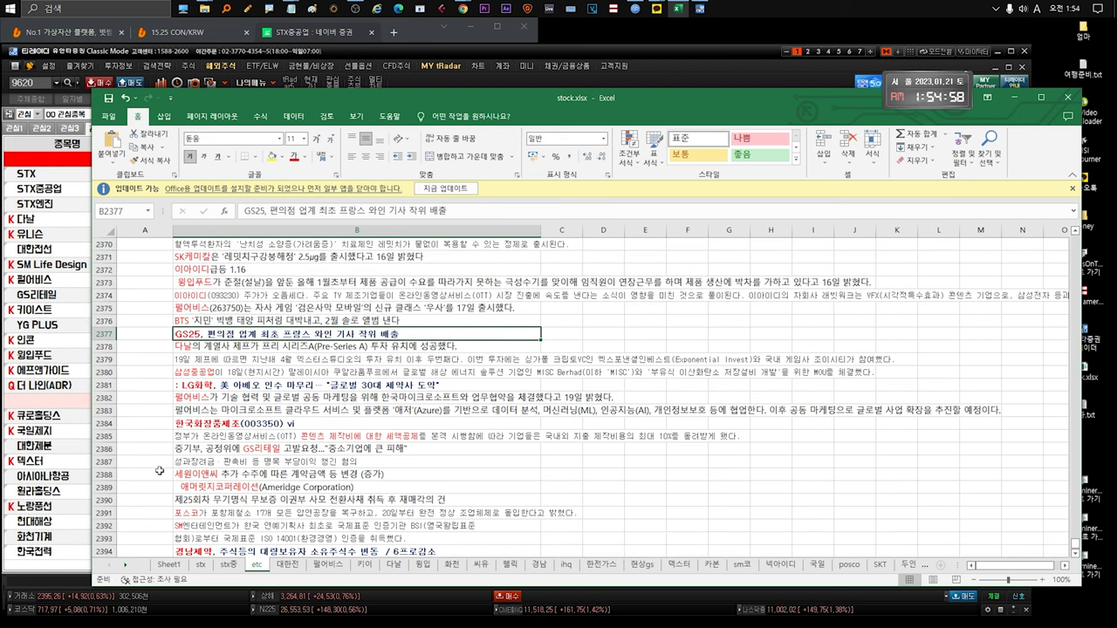
{"action": "left_click", "coordinate": [205, 449]}
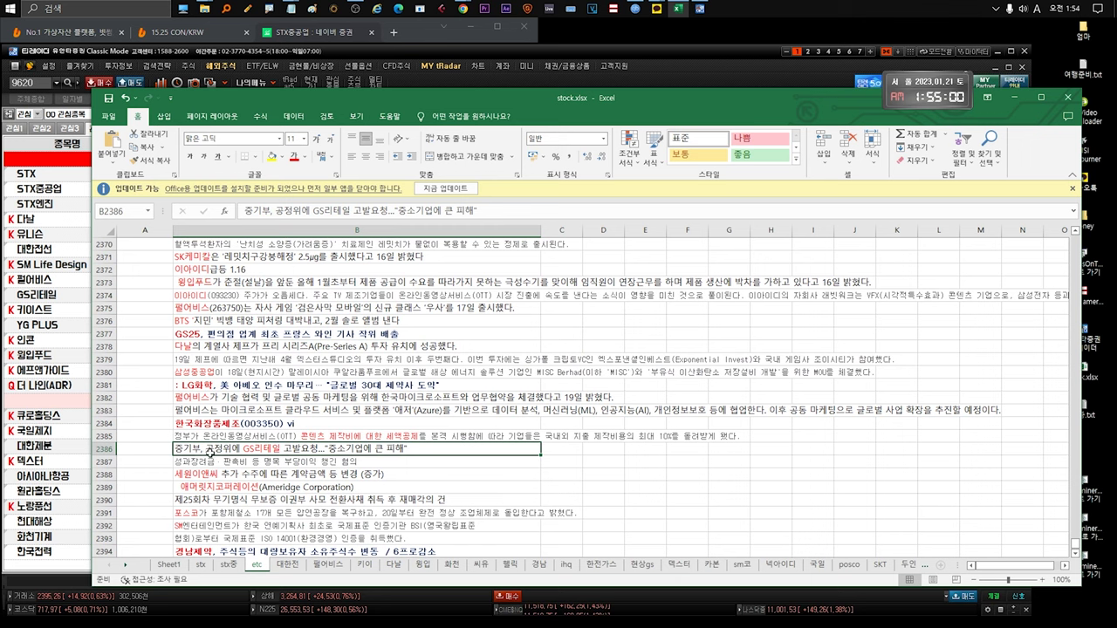
Step: Go through the notes in B2378 to B2383 on 다날, 삼성중공업, LG화학 and 펄어비스 one by one
{"action": "left_click", "coordinate": [182, 350]}
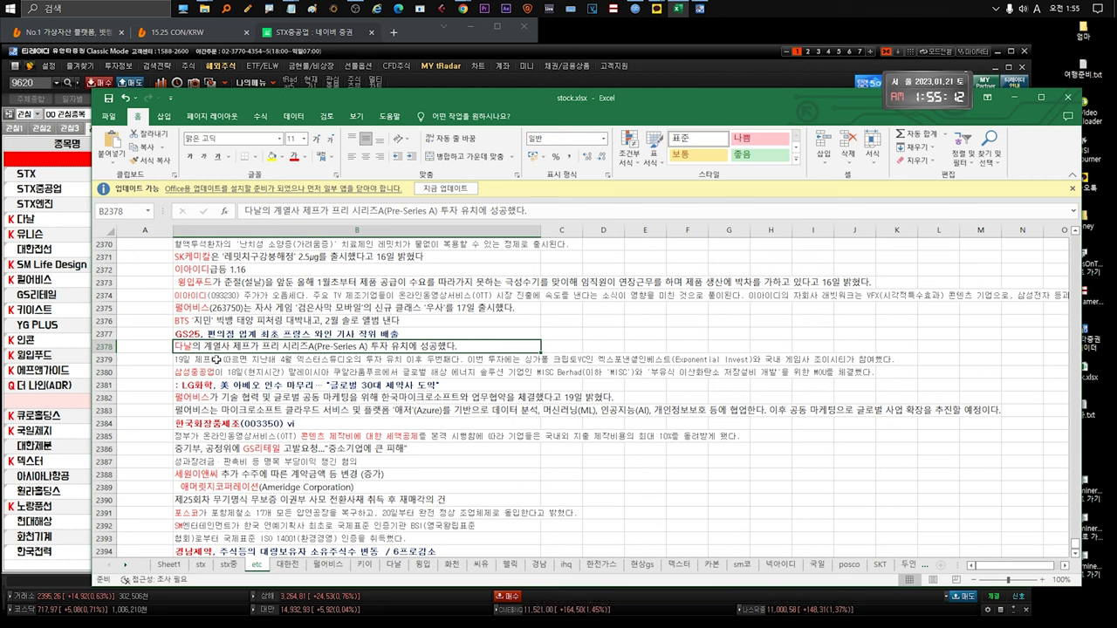
{"action": "left_click", "coordinate": [216, 359]}
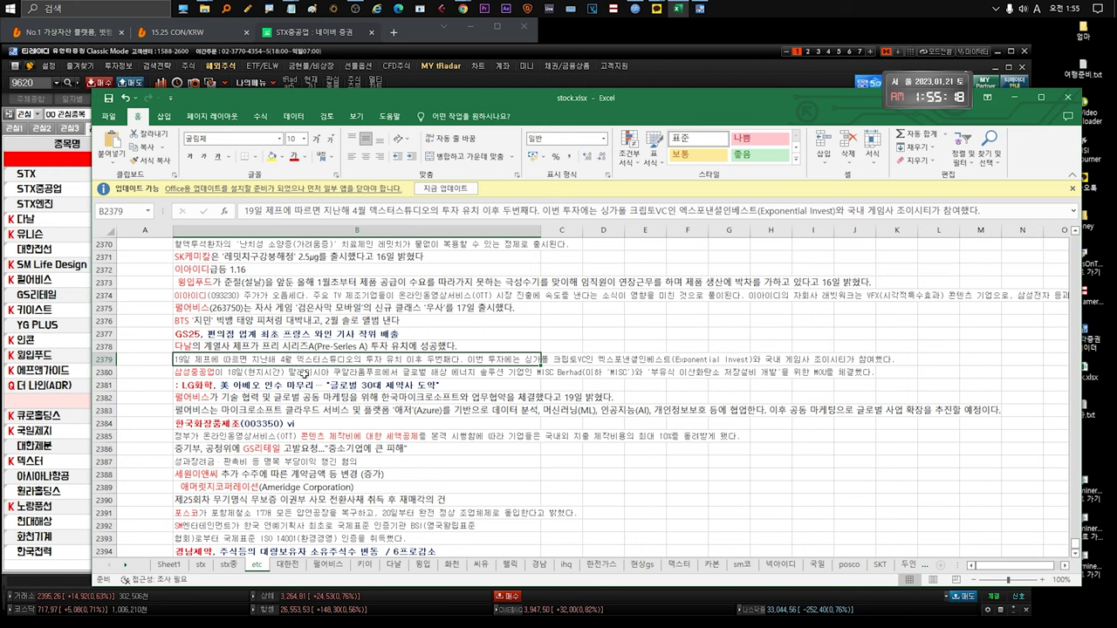
{"action": "left_click", "coordinate": [305, 374]}
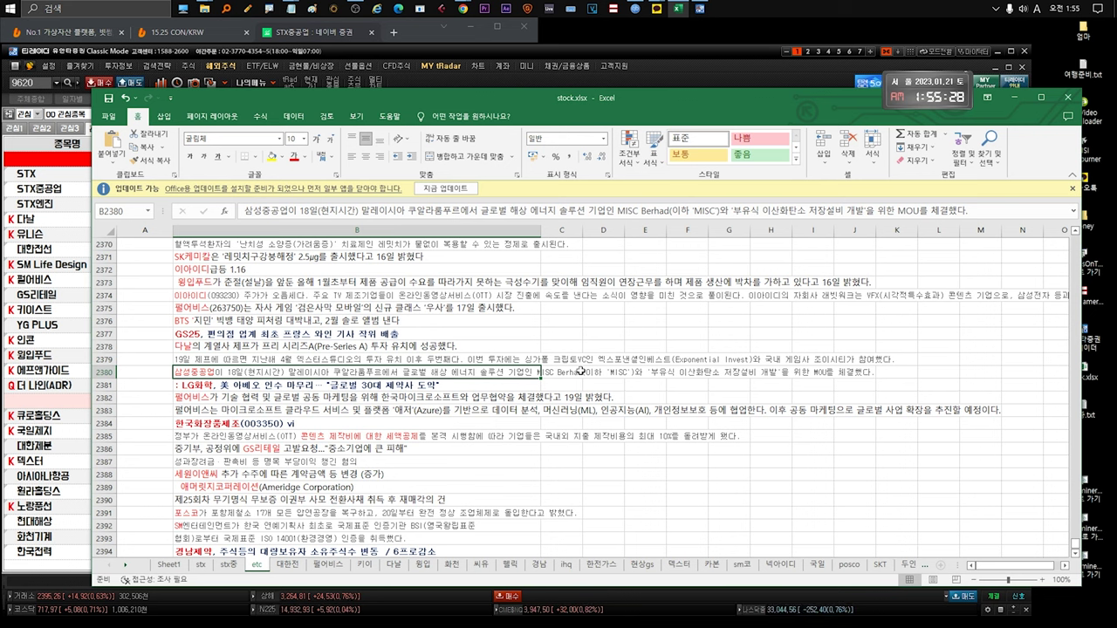
{"action": "left_click", "coordinate": [276, 386]}
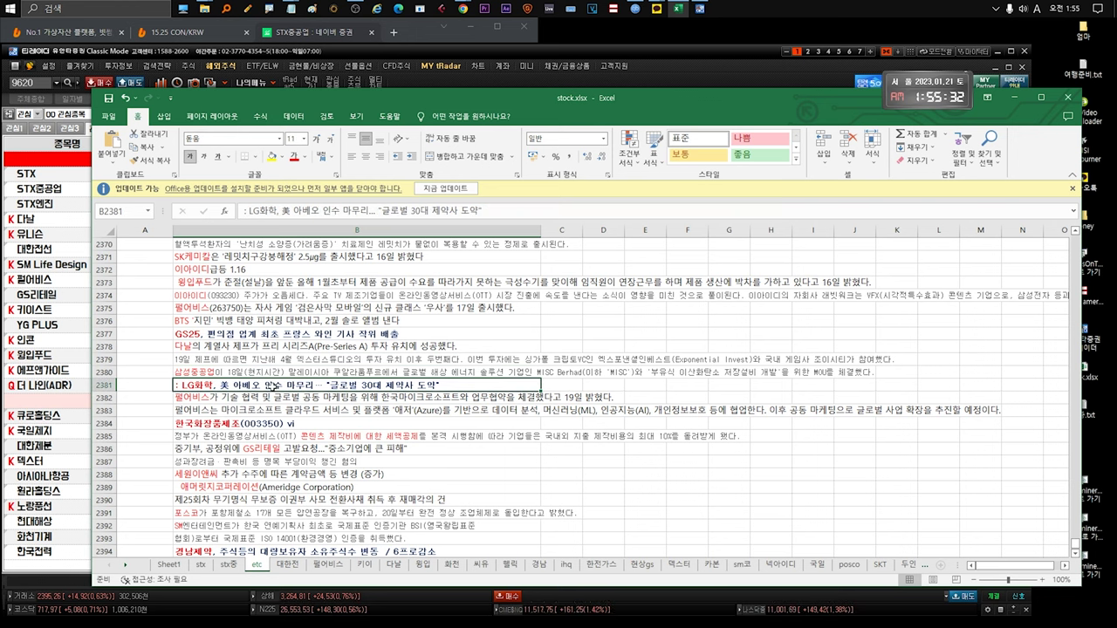
{"action": "left_click", "coordinate": [306, 399]}
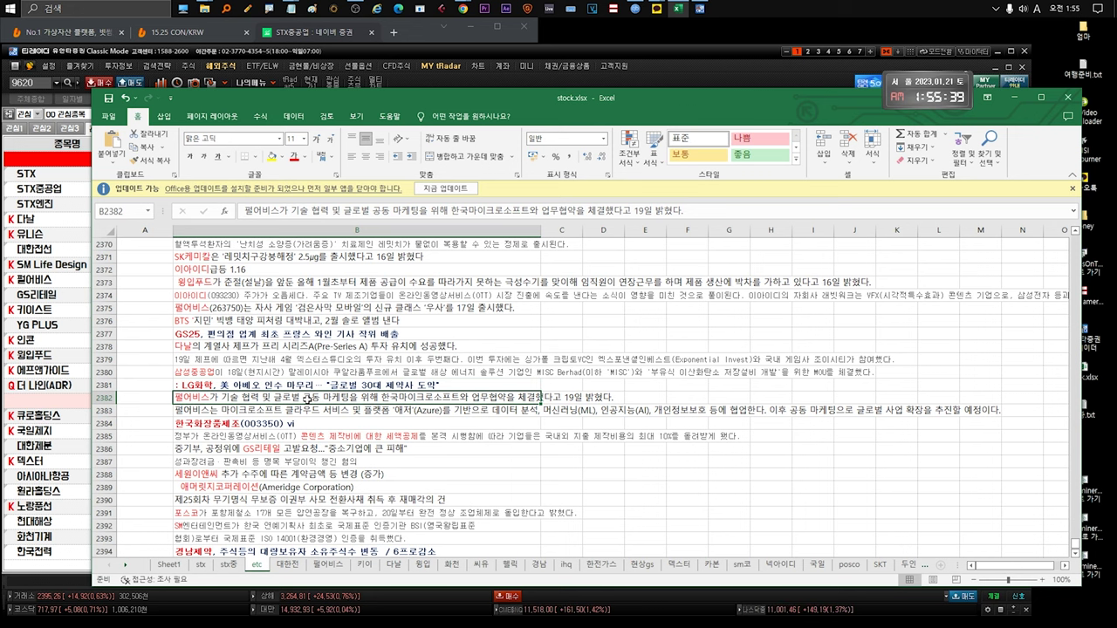
{"action": "left_click", "coordinate": [313, 411]}
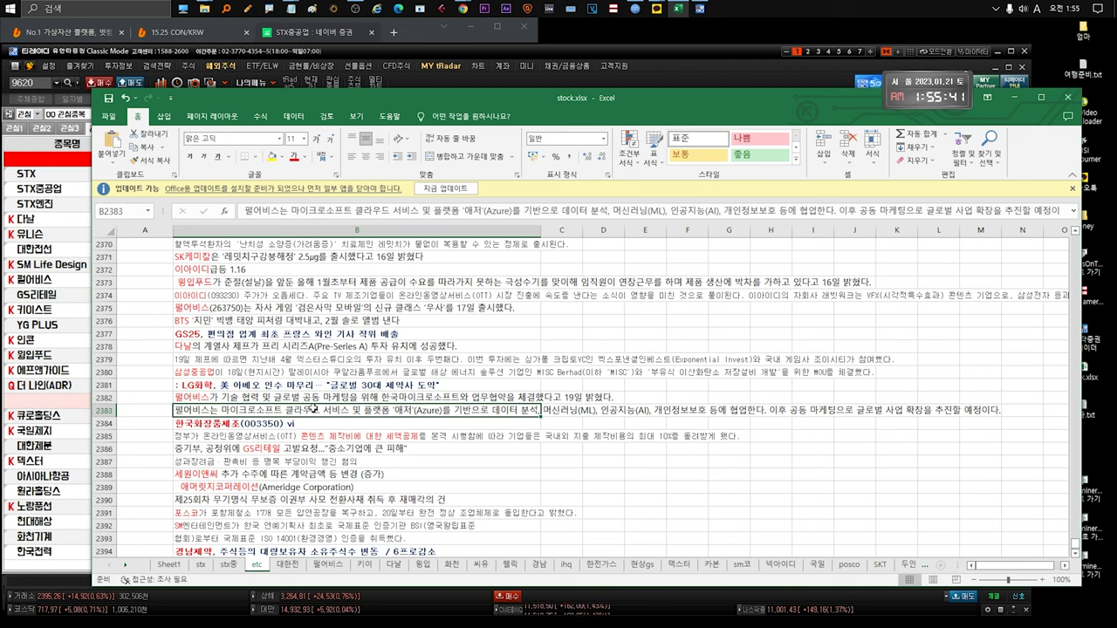
Step: Go through the notes in B2384 to B2389, from 한국화장품제조 and the OTT tax credit to 세원이앤씨 and 애머릿지코퍼레이션
{"action": "scroll", "coordinate": [312, 412], "scroll_direction": "down", "scroll_amount": 2}
{"action": "left_click", "coordinate": [242, 347]}
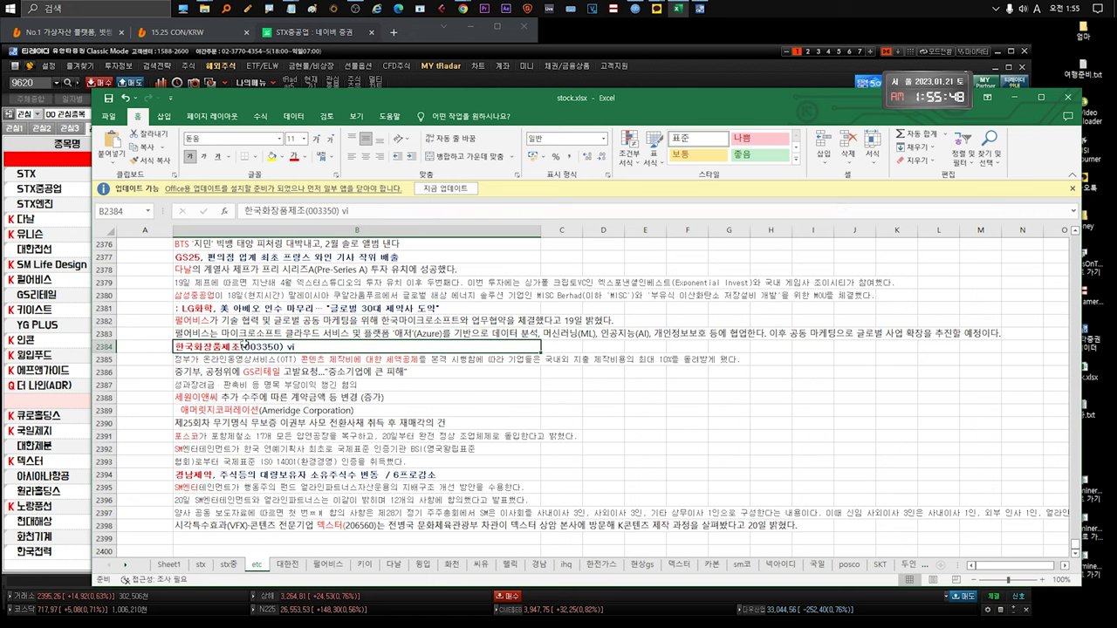
{"action": "left_click", "coordinate": [266, 360]}
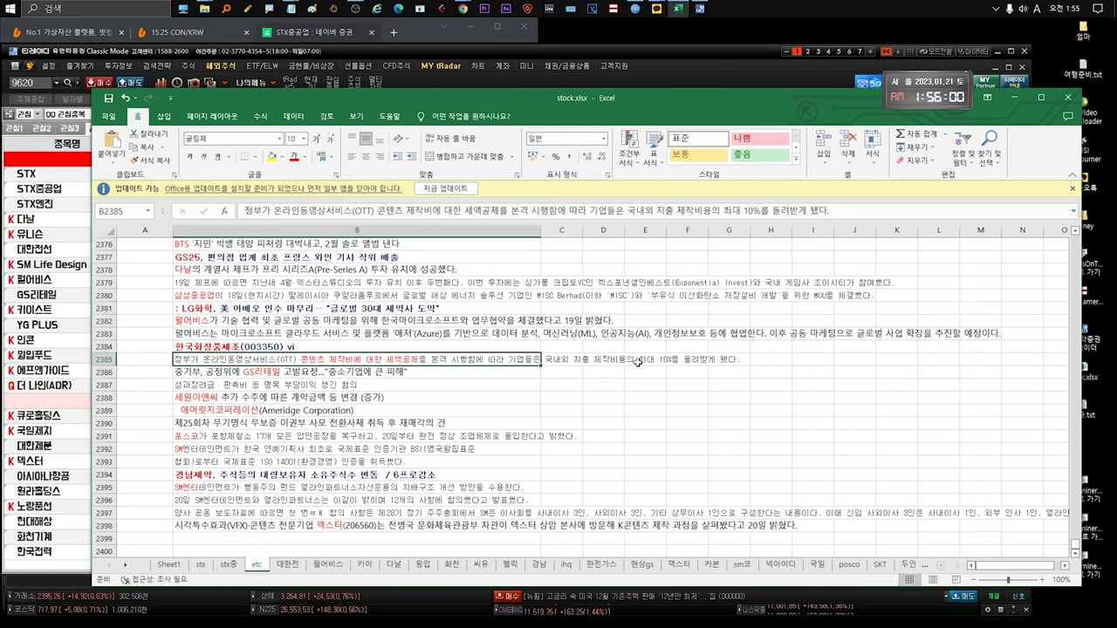
{"action": "left_click", "coordinate": [352, 374]}
{"action": "left_click", "coordinate": [328, 387]}
{"action": "left_click", "coordinate": [336, 398]}
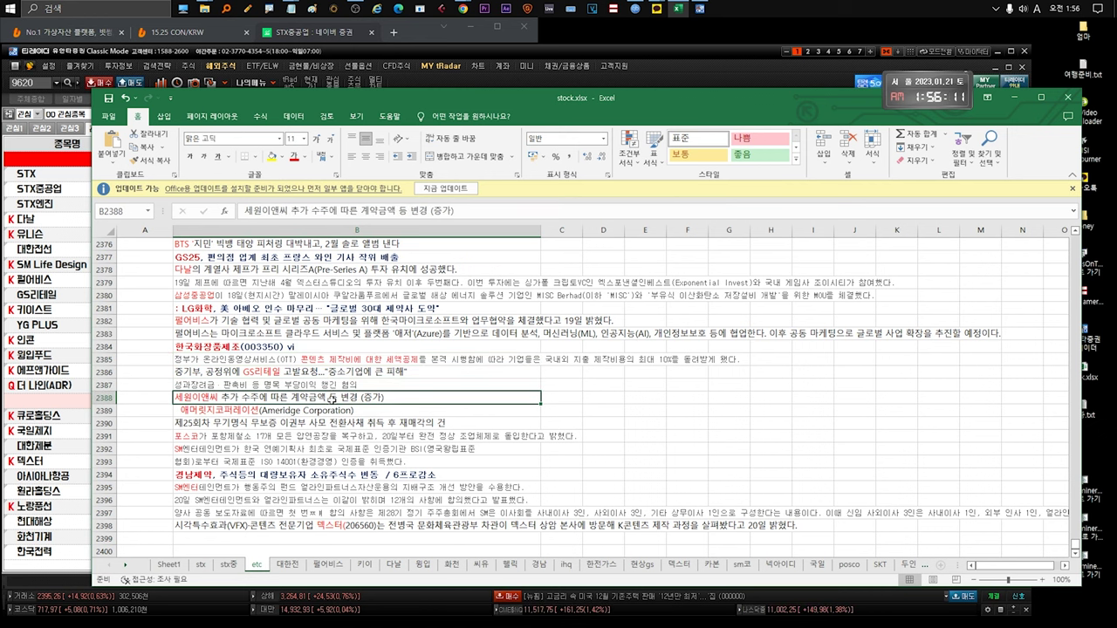
{"action": "left_click", "coordinate": [281, 412]}
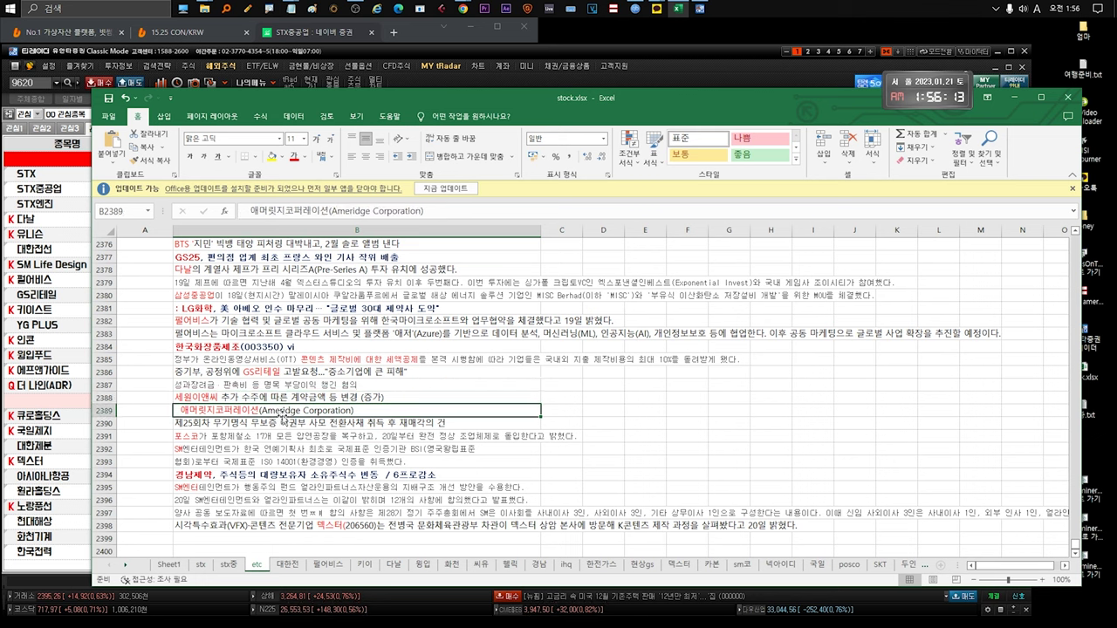
Step: Examine the 25th convertible bond resale note in B2390 together with the 애머릿지코퍼레이션 entry in B2389, leaving the text unedited
{"action": "left_click", "coordinate": [281, 426]}
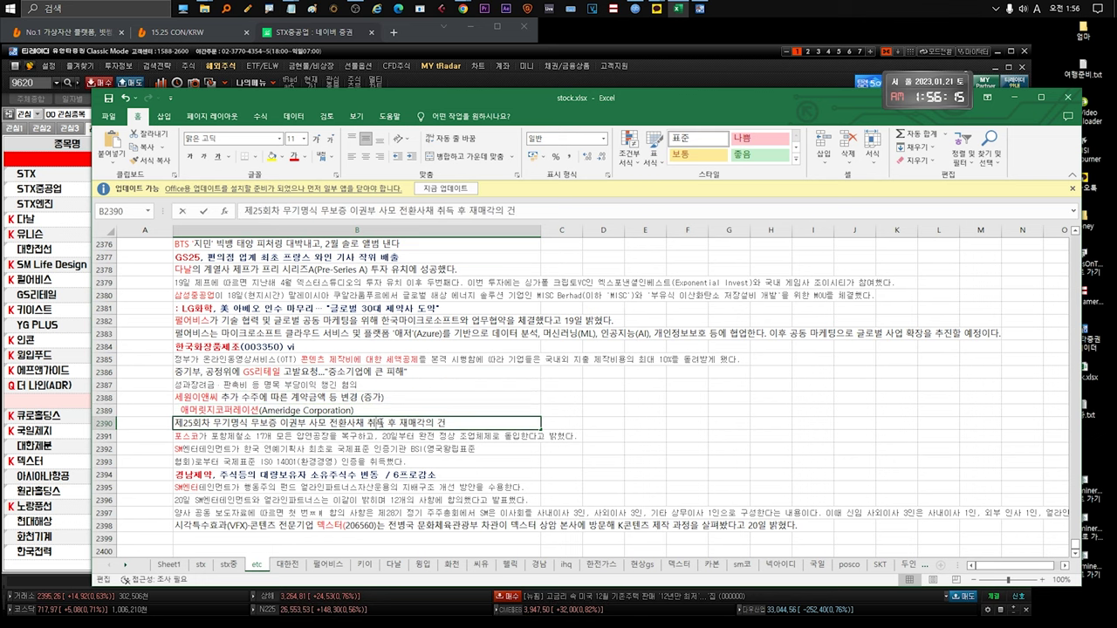
{"action": "double_click", "coordinate": [375, 423]}
{"action": "left_click_drag", "start_coordinate": [316, 423], "coordinate": [451, 423]}
{"action": "key", "text": "Escape"}
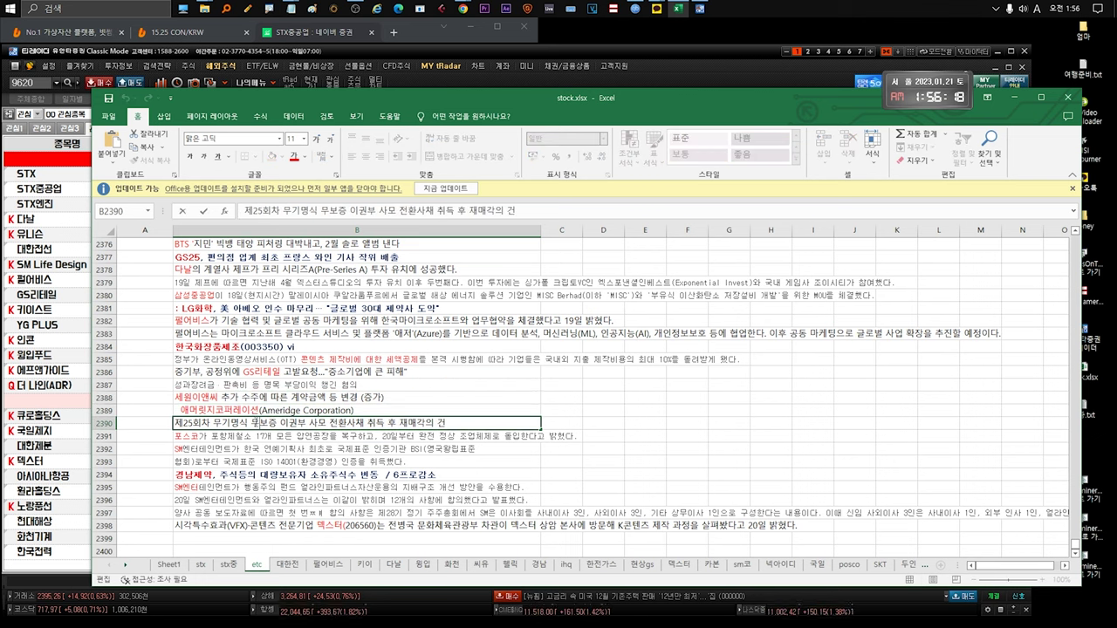
{"action": "left_click", "coordinate": [223, 406]}
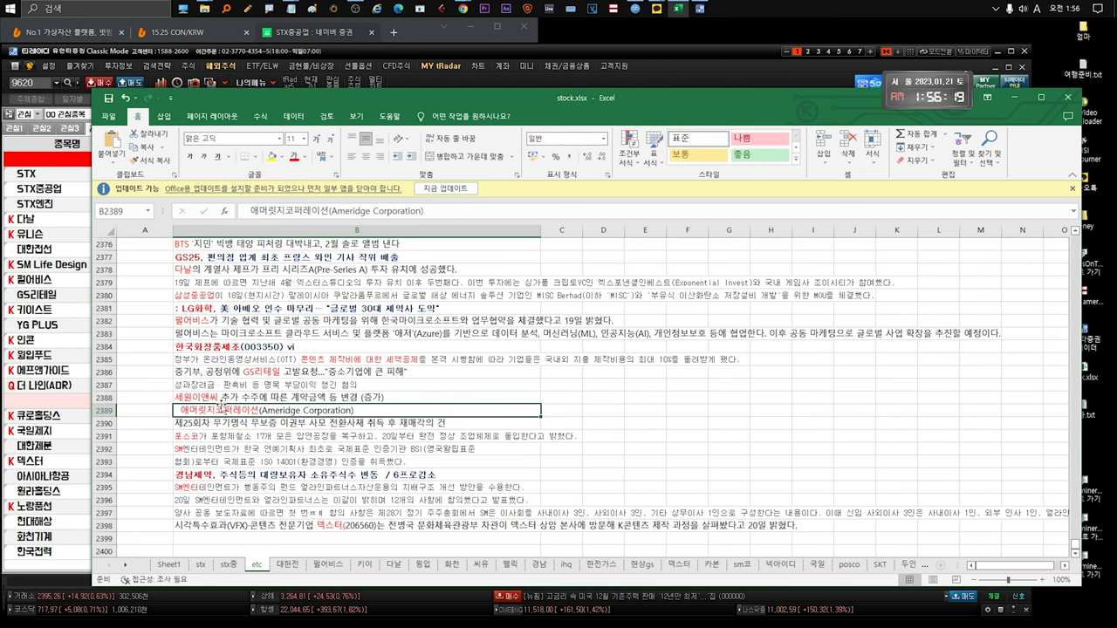
{"action": "left_click", "coordinate": [230, 422]}
{"action": "left_click", "coordinate": [262, 410]}
Step: Review the closing notes in B2391 to B2398 on 포스코, SM엔터테인먼트, 경남제약 and 덱스터
{"action": "scroll", "coordinate": [261, 410], "scroll_direction": "down", "scroll_amount": 1}
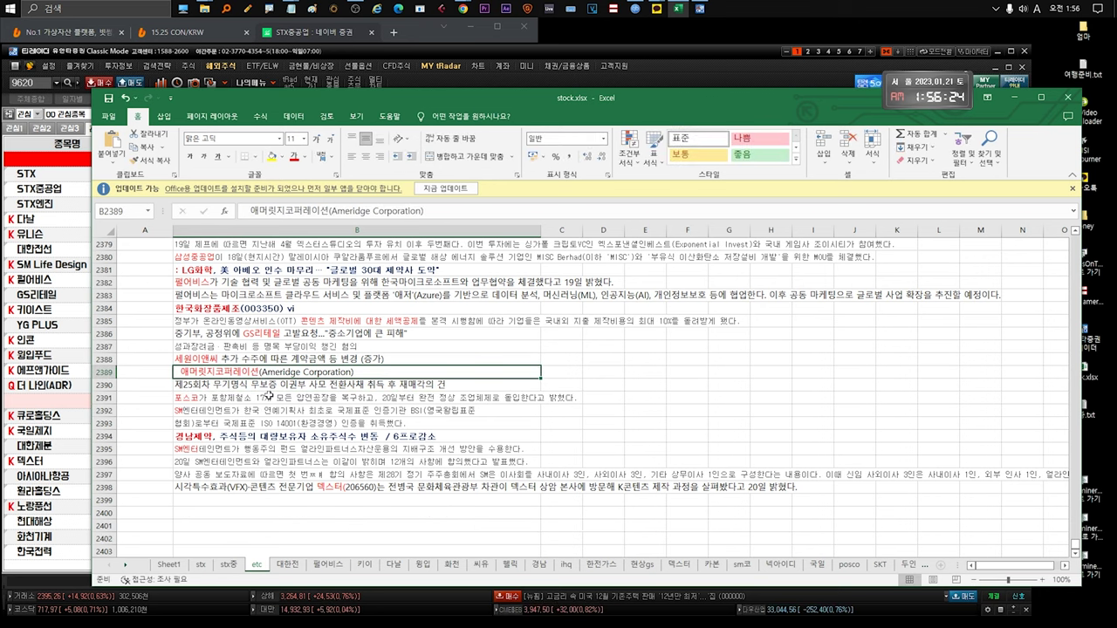
{"action": "left_click", "coordinate": [269, 398]}
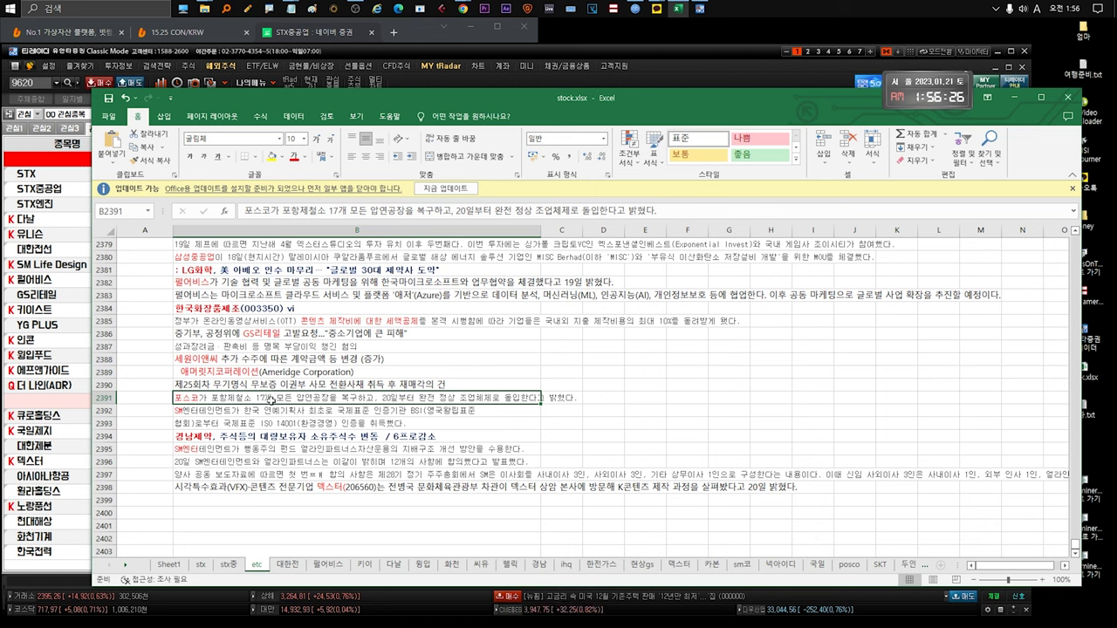
{"action": "left_click_drag", "start_coordinate": [272, 410], "coordinate": [301, 410]}
{"action": "left_click", "coordinate": [281, 448]}
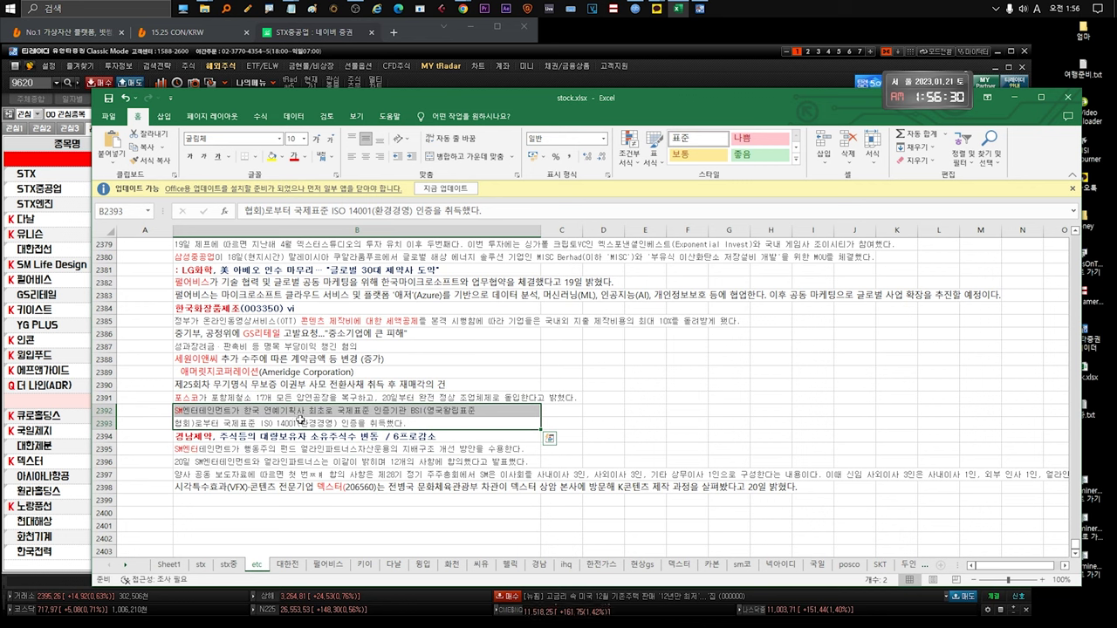
{"action": "left_click", "coordinate": [306, 436]}
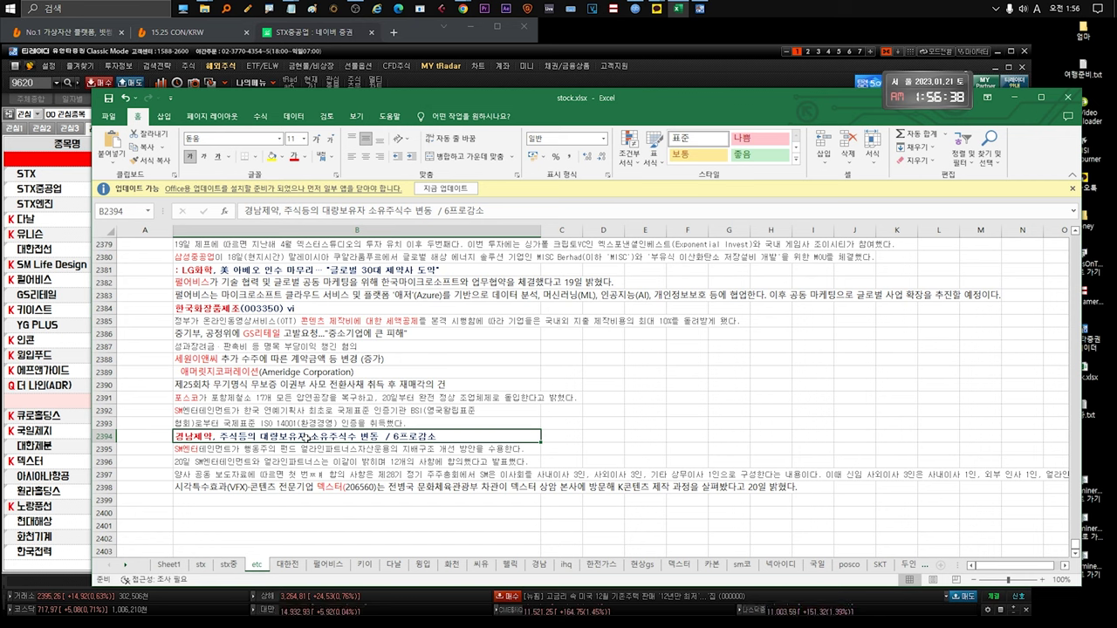
{"action": "left_click", "coordinate": [351, 489]}
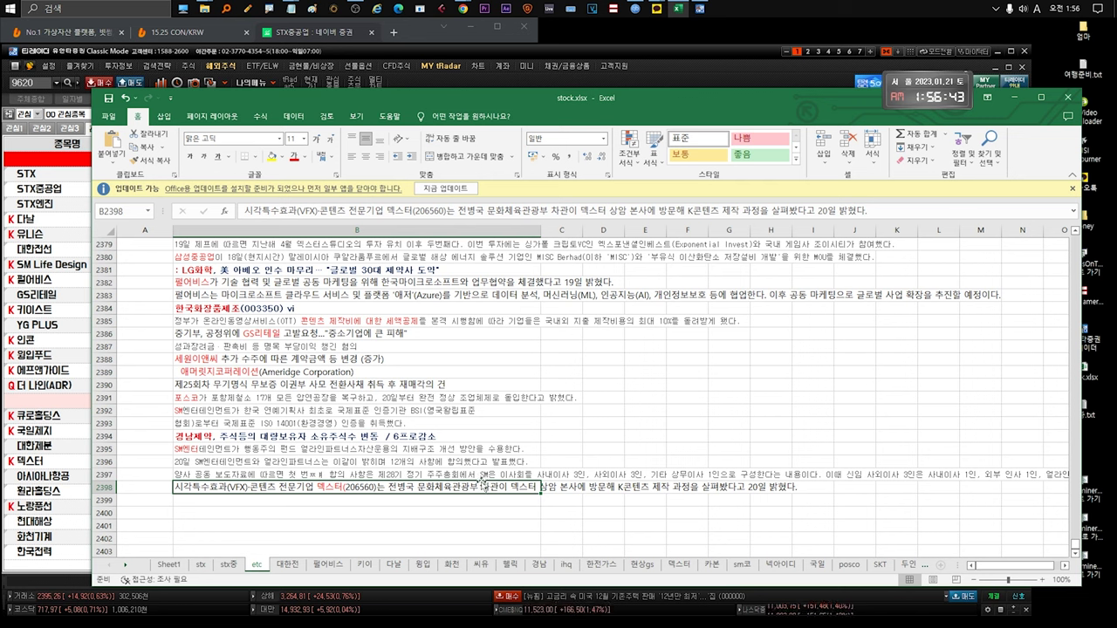
Step: Check the STX quote in the 티레이더 watchlist, and return to stock.xlsx on the stx sheet
{"action": "scroll", "coordinate": [458, 482], "scroll_direction": "down", "scroll_amount": 2}
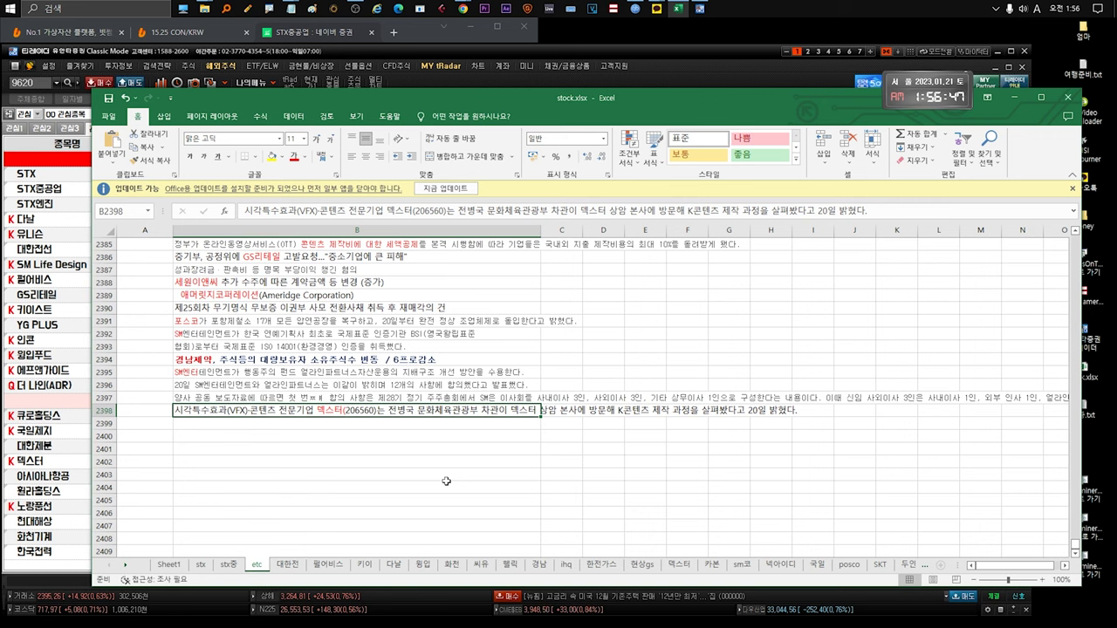
{"action": "scroll", "coordinate": [446, 481], "scroll_direction": "down", "scroll_amount": 1}
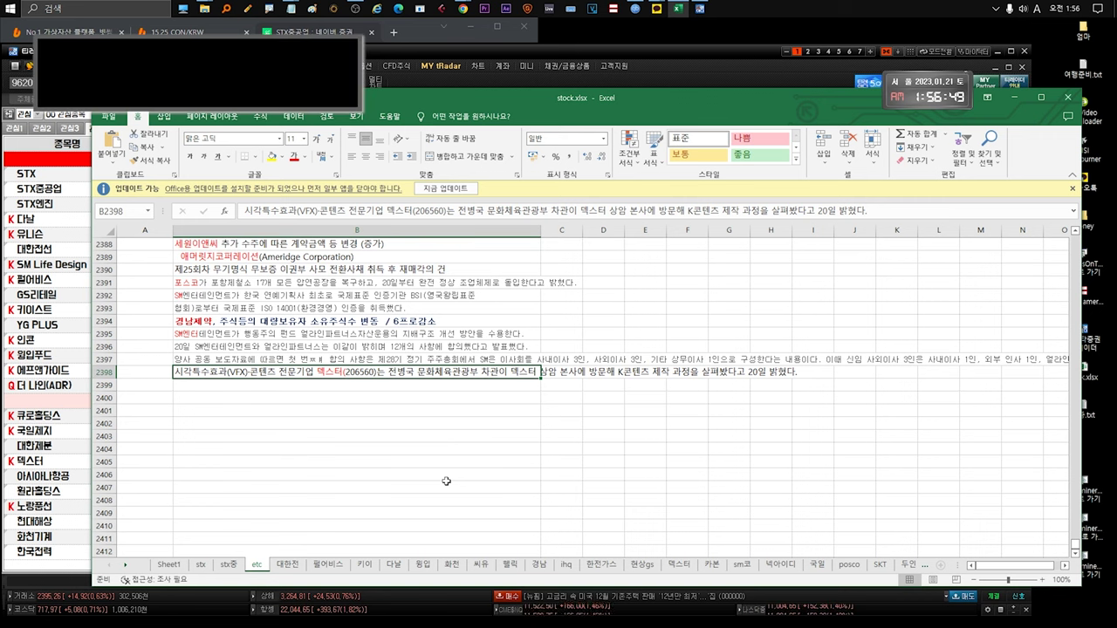
{"action": "left_click", "coordinate": [61, 174]}
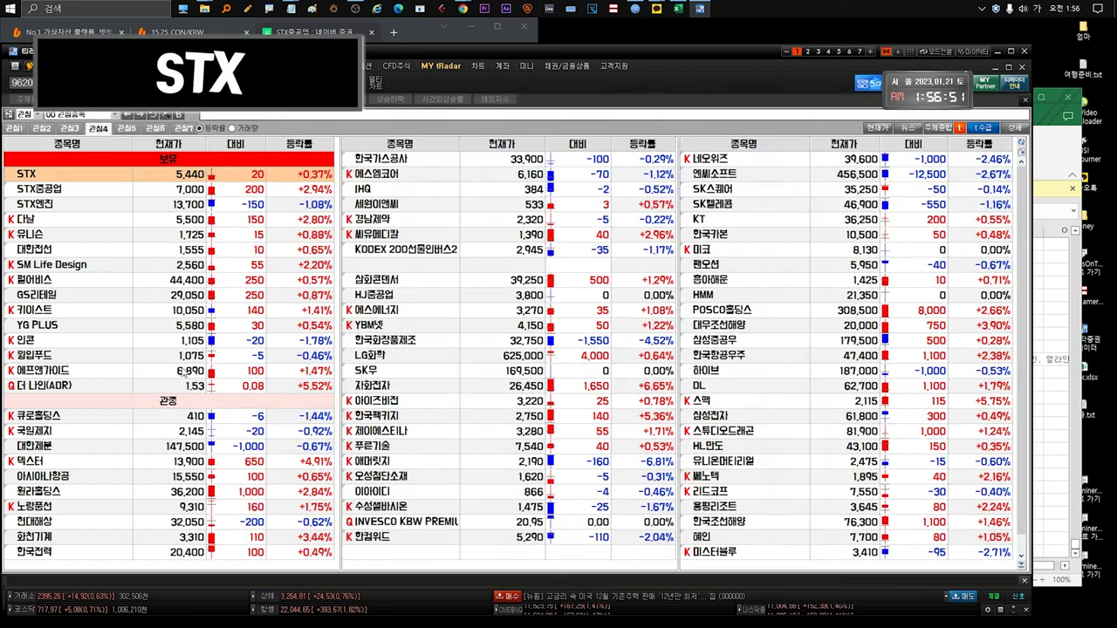
{"action": "key", "text": "alt+Tab"}
{"action": "left_click", "coordinate": [200, 565]}
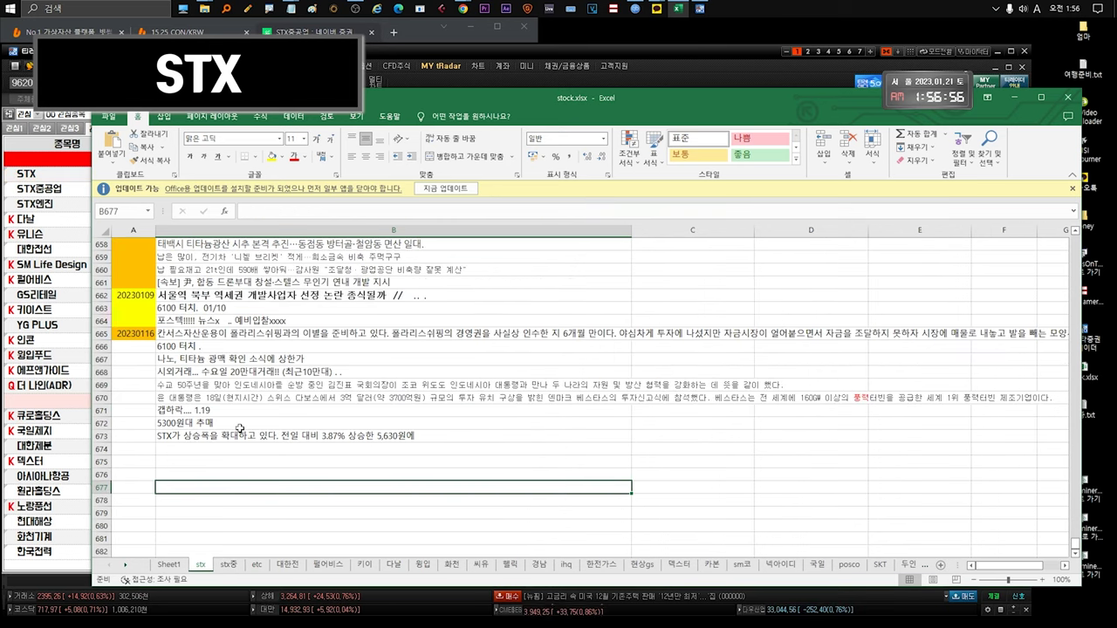
Step: Read the full 20230116 note on 칸서스자산운용 and 폴라리스쉬핑 in B665, leaving the text unedited, and go down the notes below it
{"action": "left_click", "coordinate": [267, 337]}
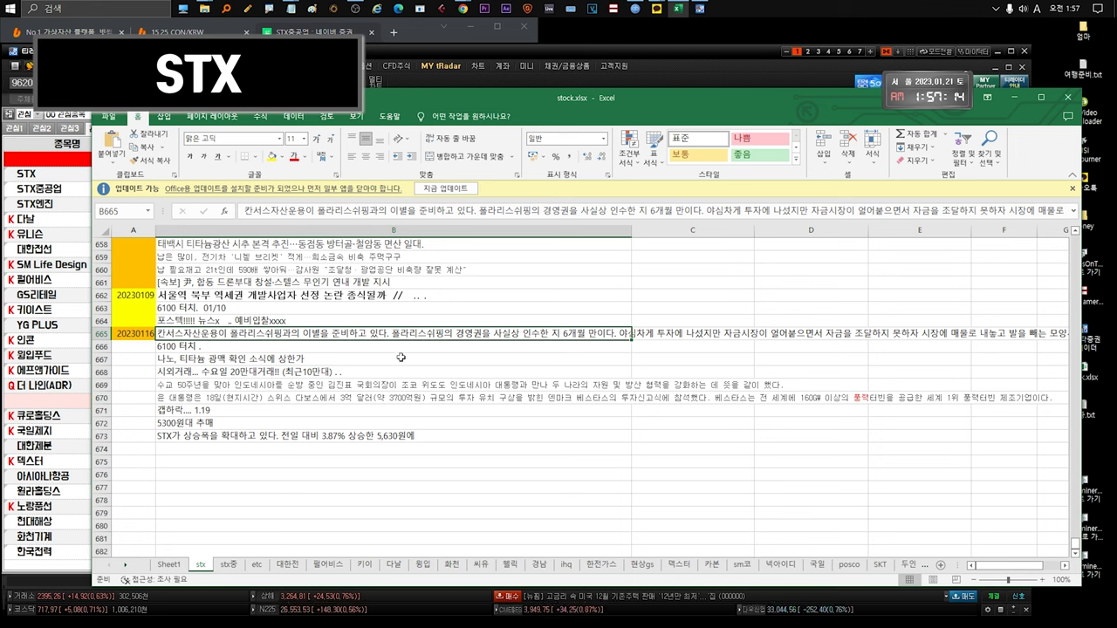
{"action": "double_click", "coordinate": [550, 335]}
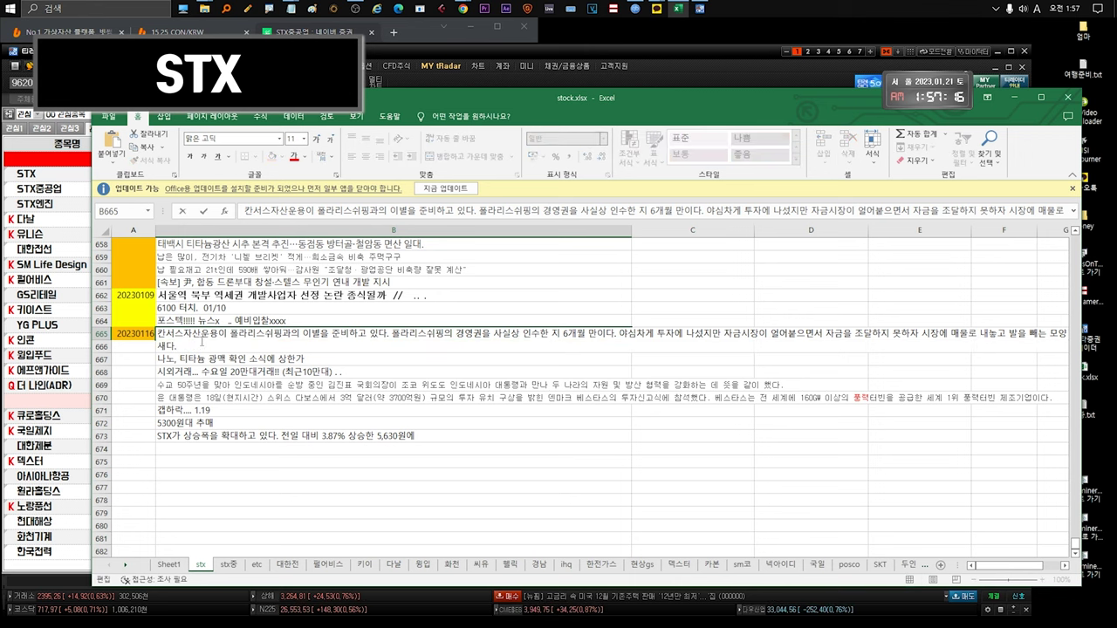
{"action": "key", "text": "ctrl+a"}
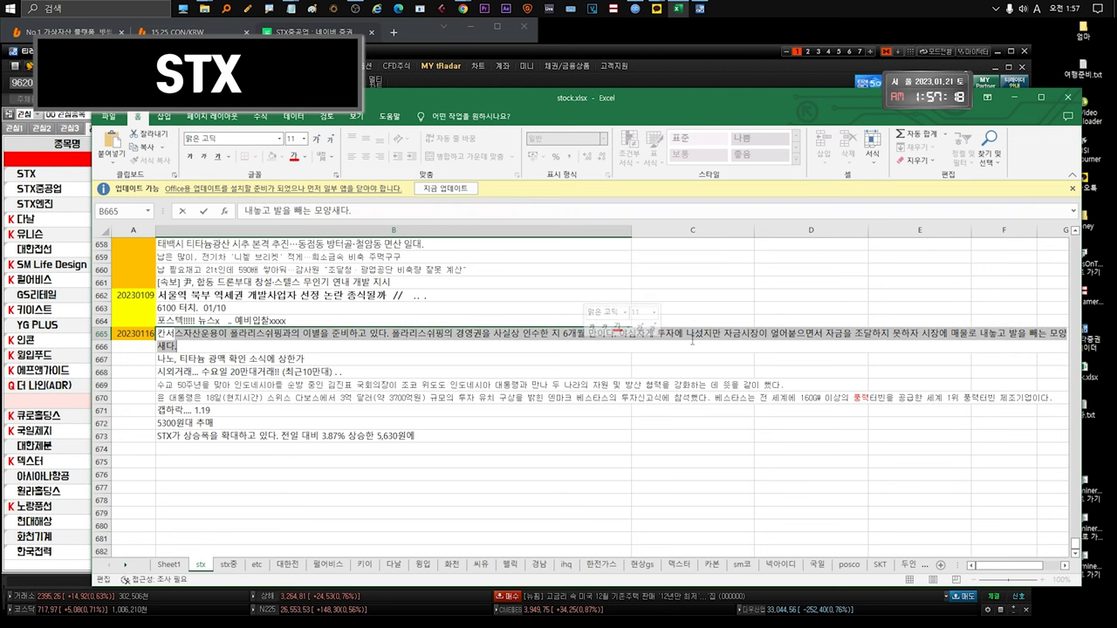
{"action": "key", "text": "Escape"}
{"action": "key", "text": "Down"}
{"action": "key", "text": "Down"}
{"action": "key", "text": "Down"}
{"action": "key", "text": "Down"}
Step: Reread the whole 폴라리스쉬핑 note in B665 without editing it, and move on to the after-hours trading note in B668
{"action": "left_click", "coordinate": [307, 336]}
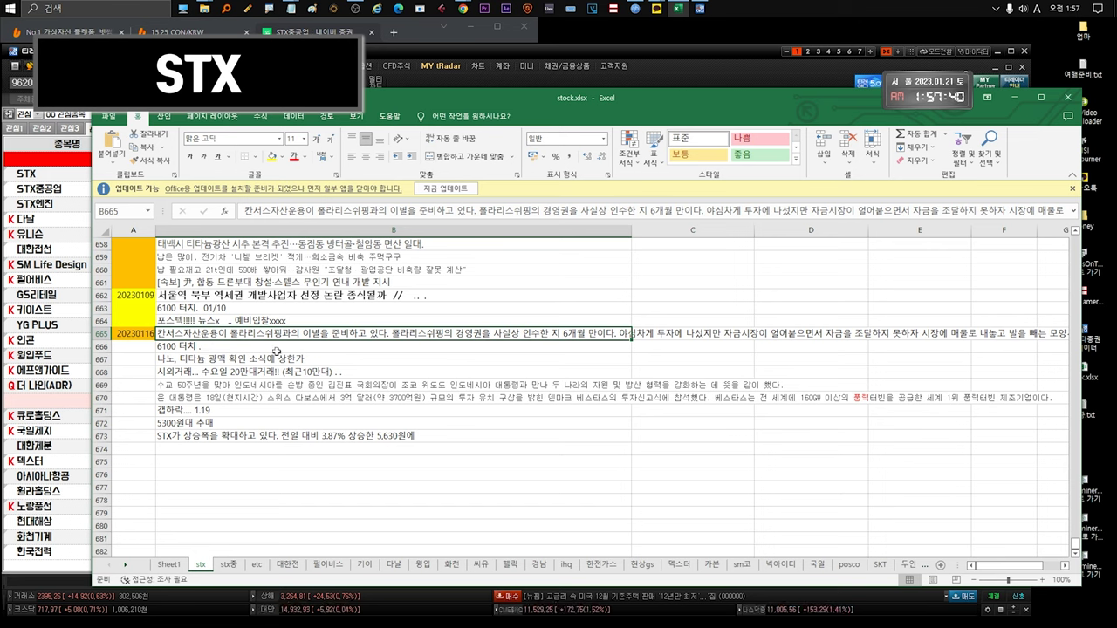
{"action": "double_click", "coordinate": [234, 333]}
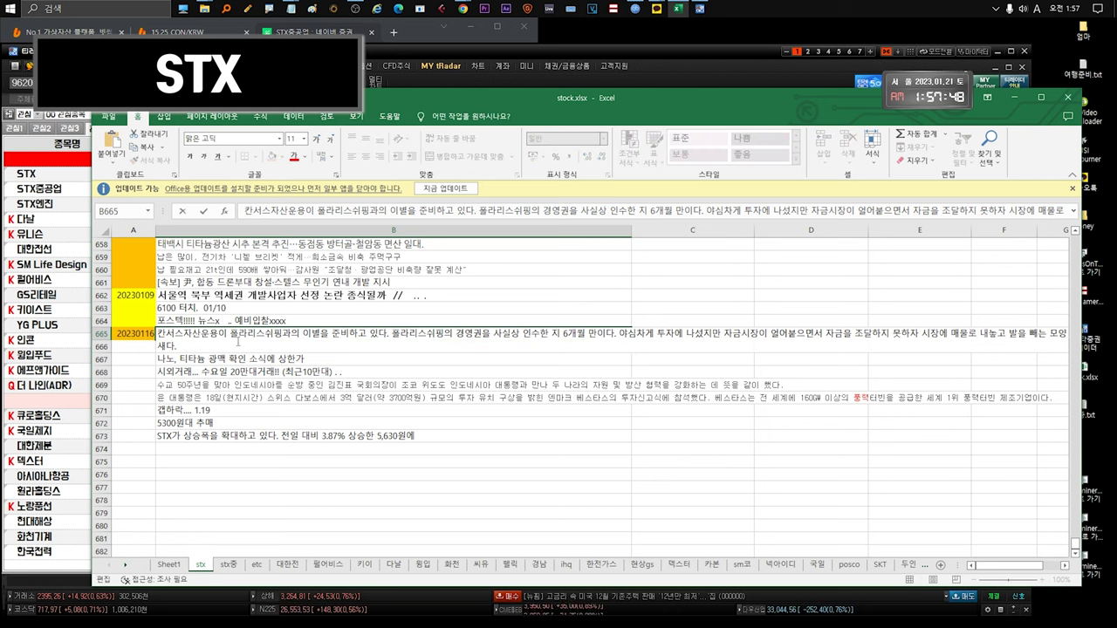
{"action": "key", "text": "ctrl+a"}
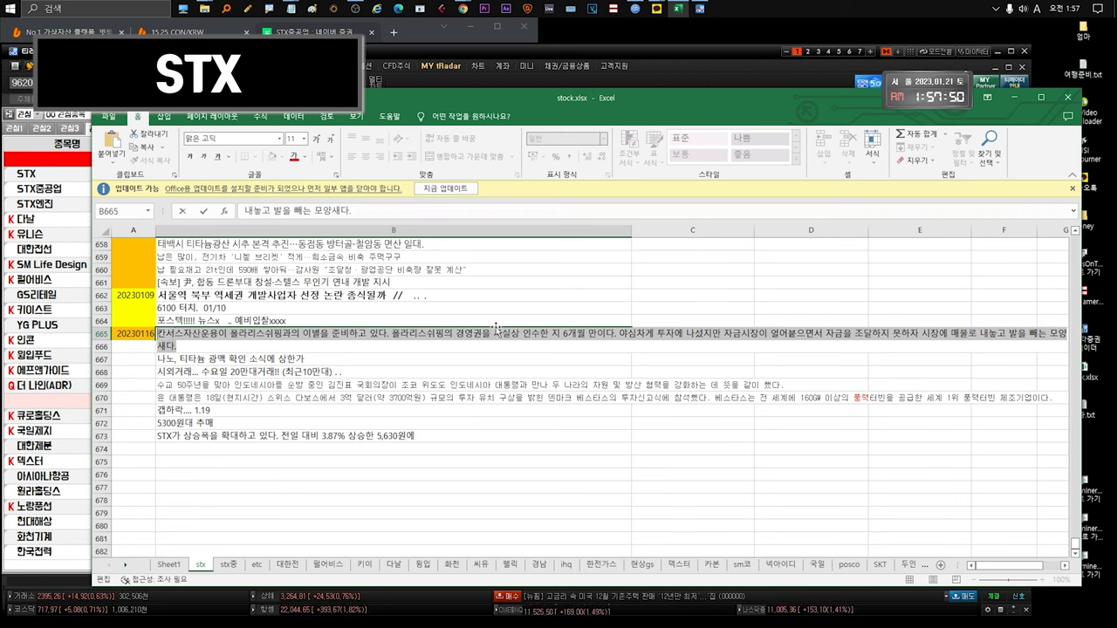
{"action": "left_click", "coordinate": [496, 328]}
{"action": "left_click", "coordinate": [271, 370]}
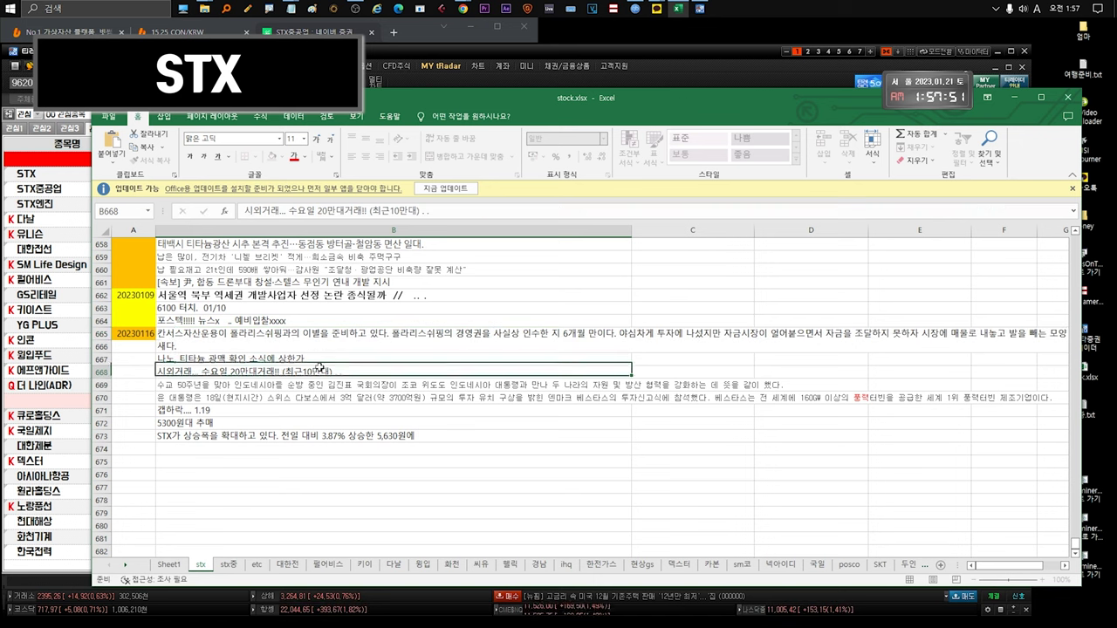
Step: Append 6600 to the "6100 터치 ." note in B666
{"action": "left_click", "coordinate": [231, 347]}
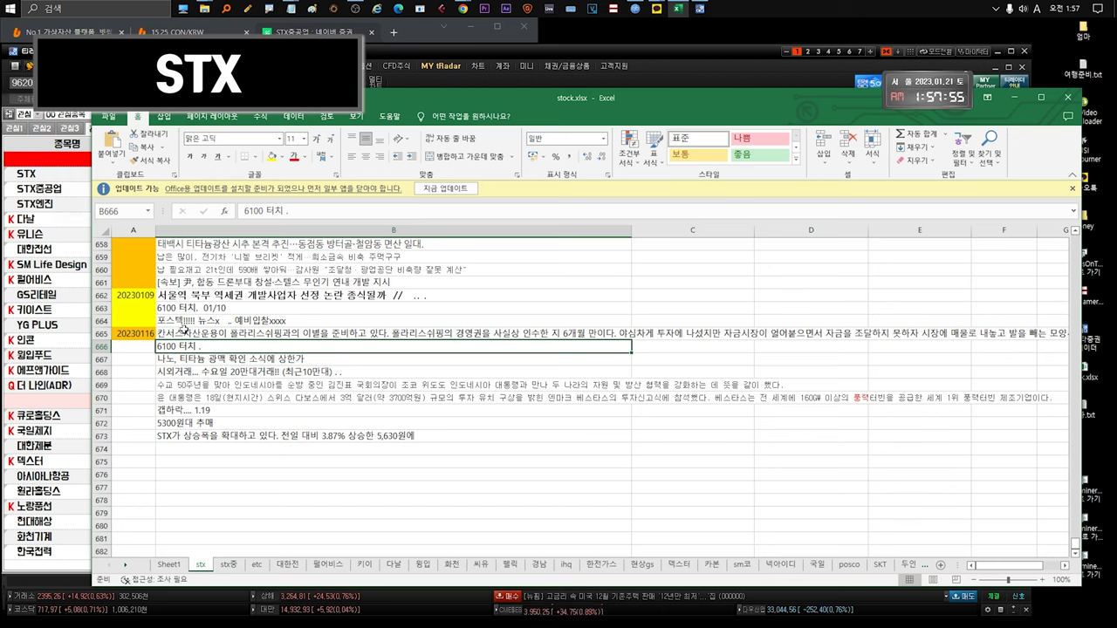
{"action": "double_click", "coordinate": [222, 345]}
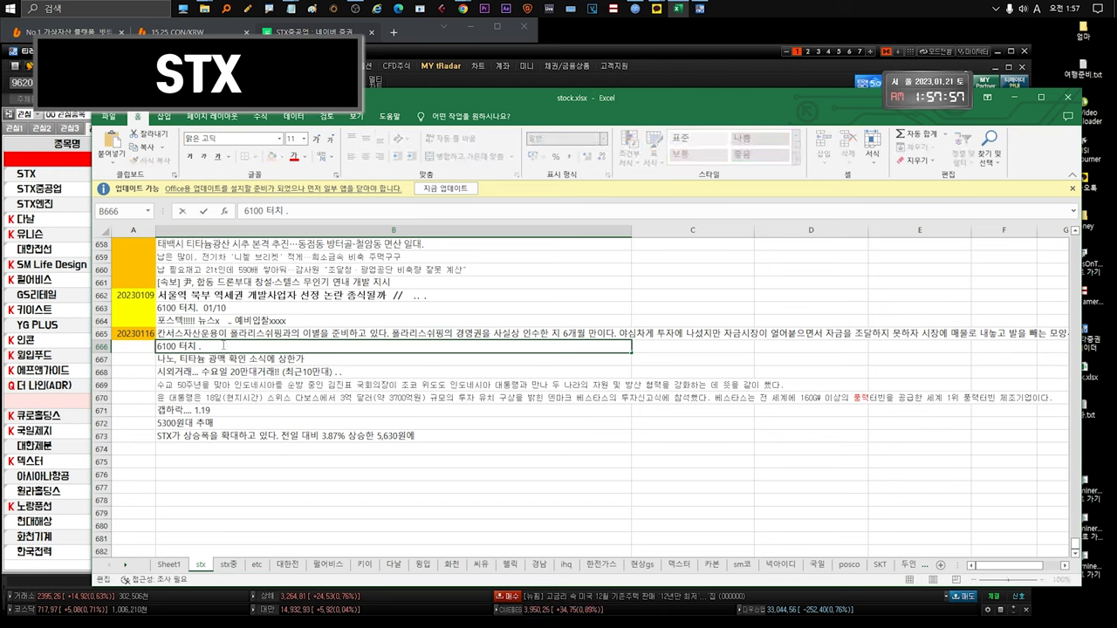
{"action": "type", "text": "6600"}
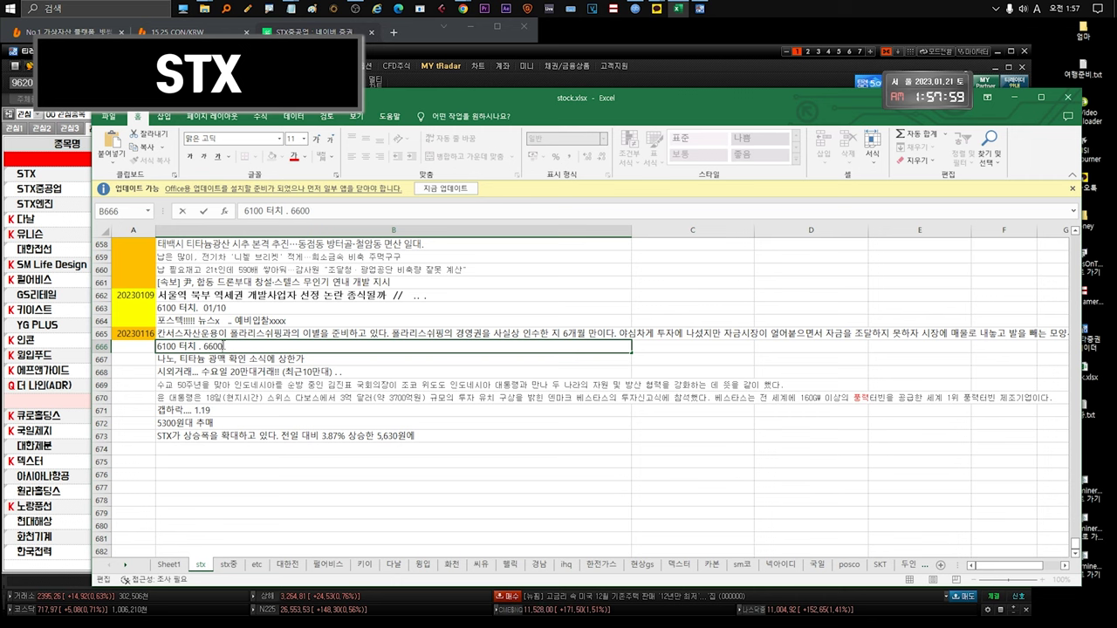
Step: Switch to 티레이더, examine STX's recent price moves on the daily chart, and return to stock.xlsx
{"action": "left_click", "coordinate": [69, 179]}
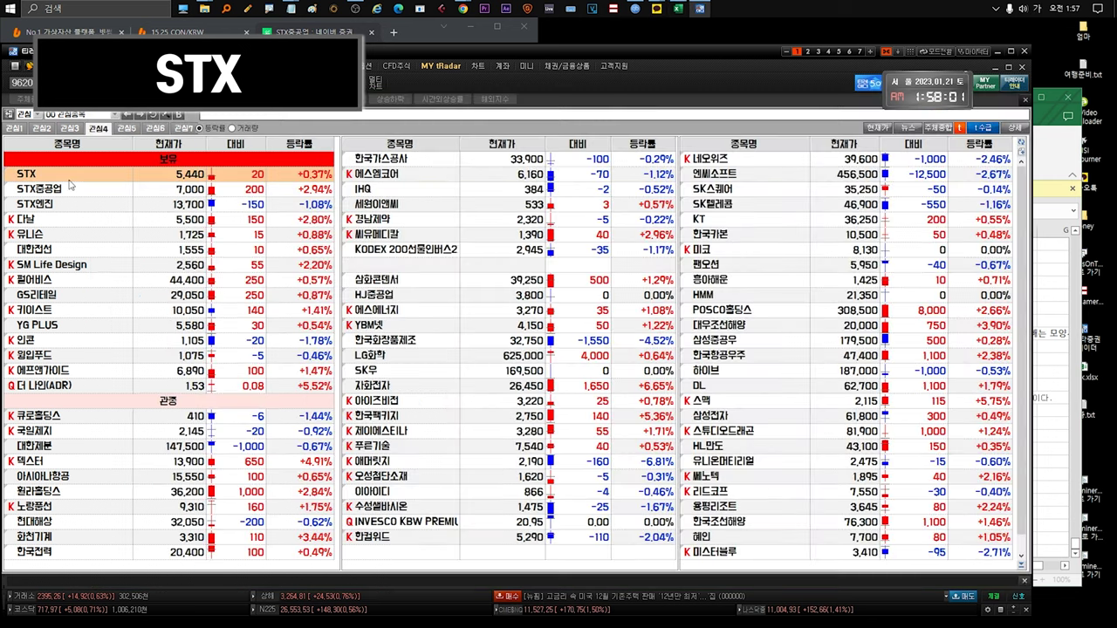
{"action": "double_click", "coordinate": [69, 180]}
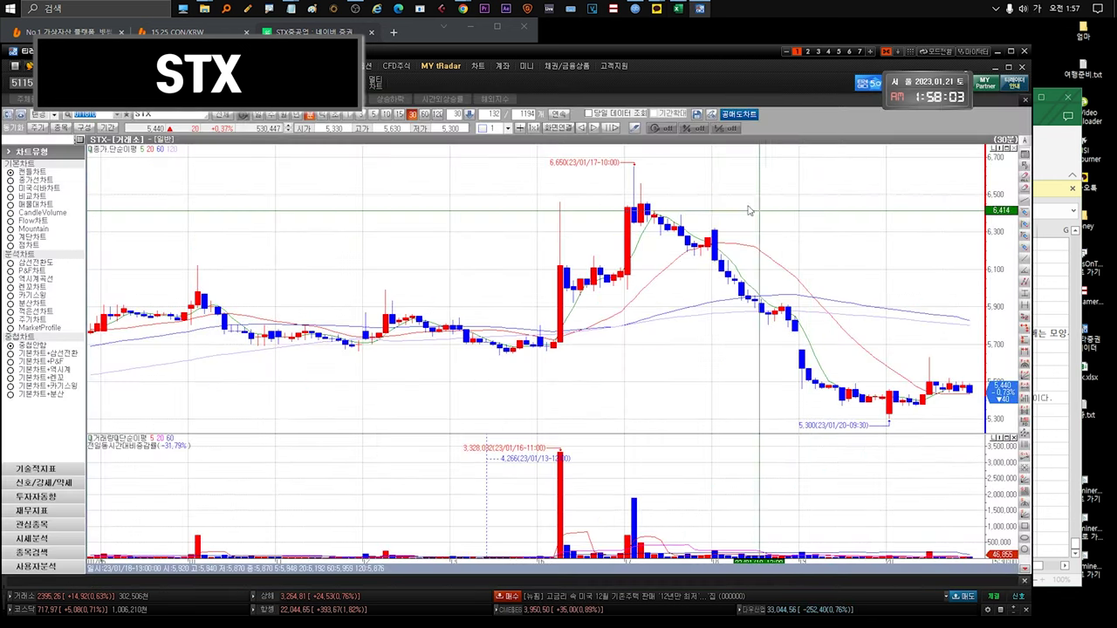
{"action": "left_click", "coordinate": [267, 119]}
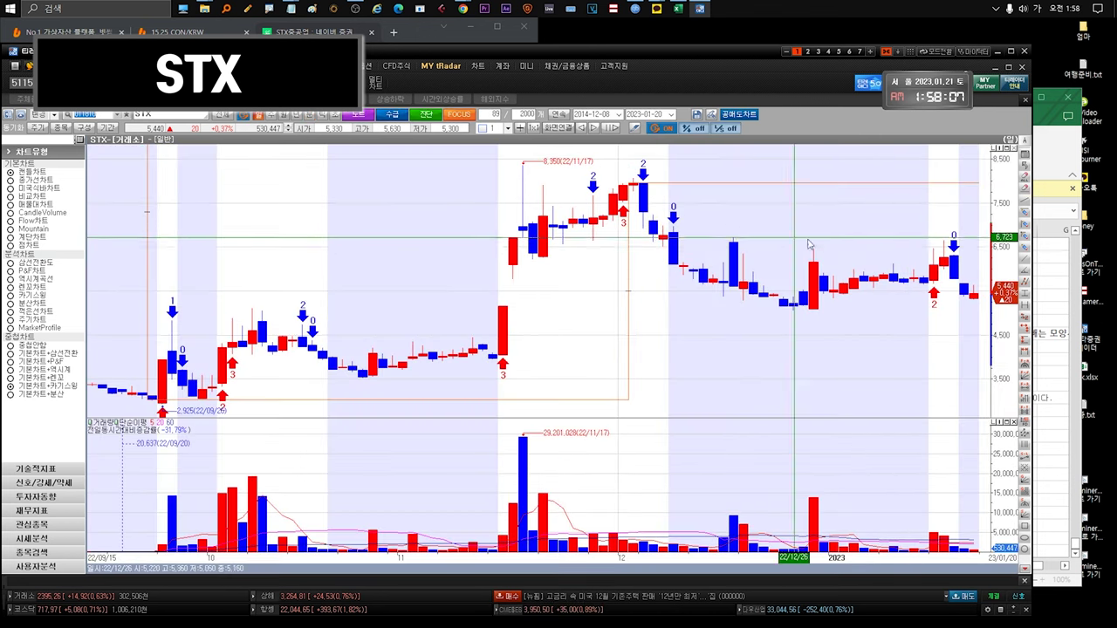
{"action": "mouse_move", "coordinate": [955, 262]}
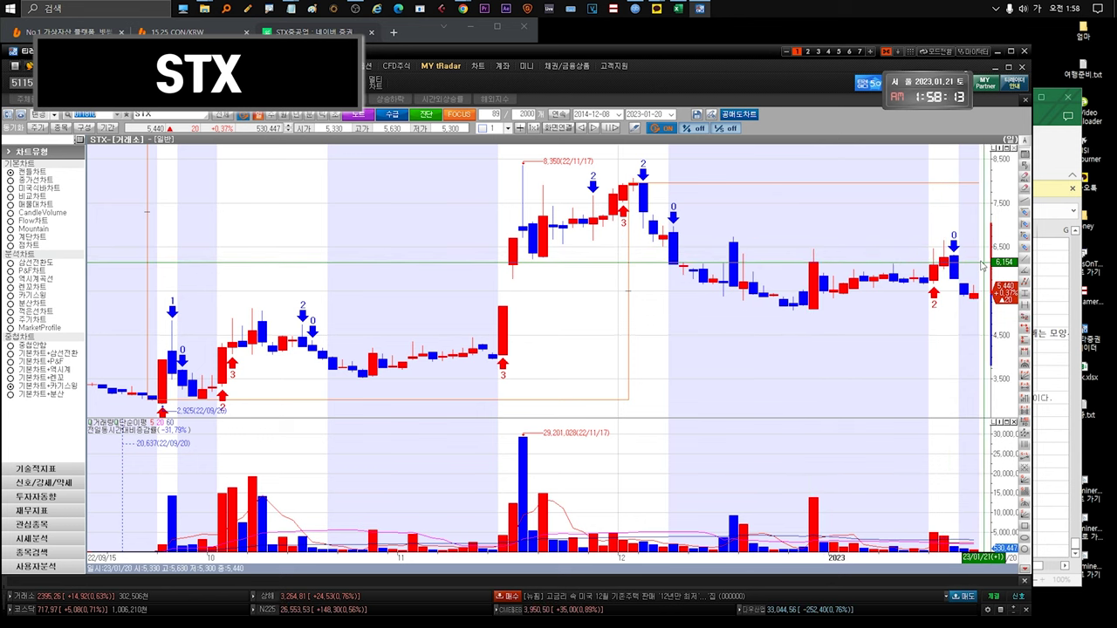
{"action": "left_click", "coordinate": [1050, 162]}
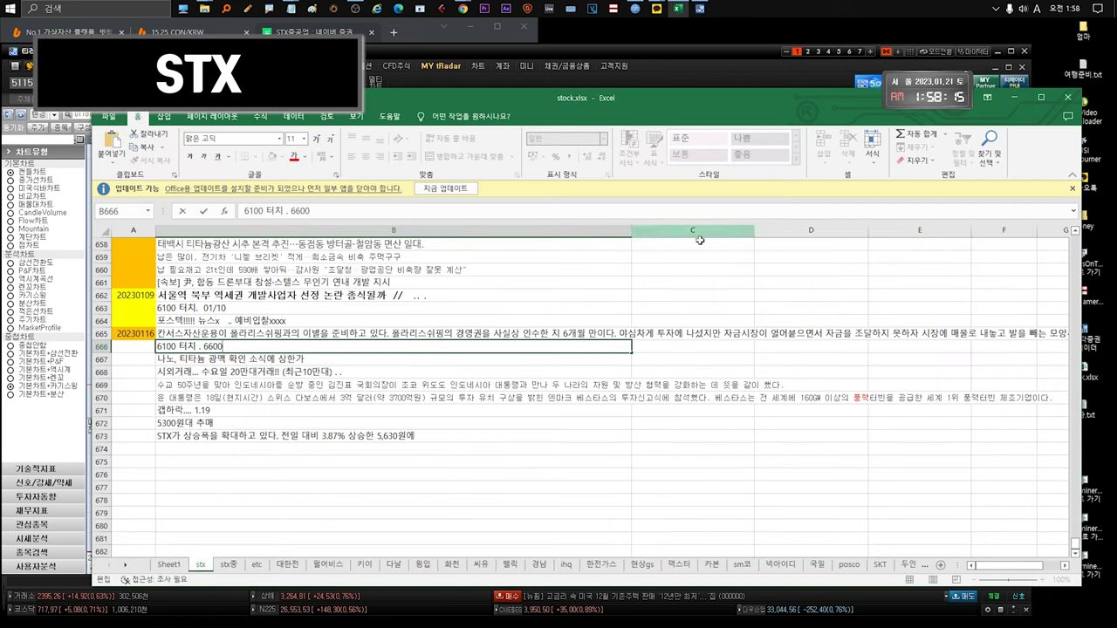
Step: Review the notes in B666 to B669 on the price touch, the titanium news, after-hours trading and the Indonesia visit
{"action": "left_click", "coordinate": [213, 361]}
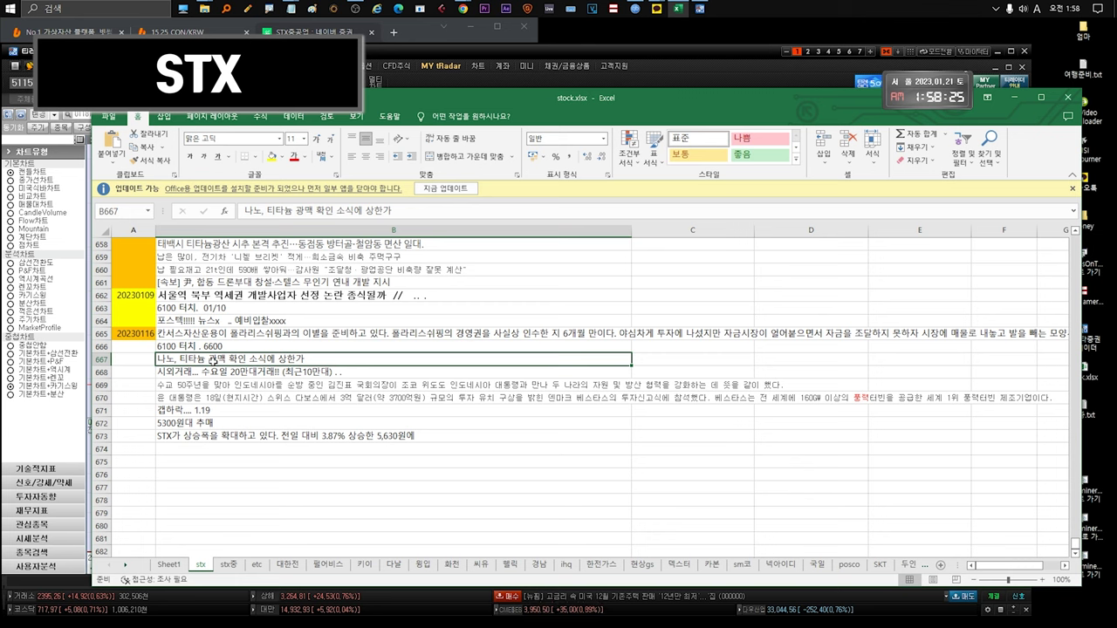
{"action": "key", "text": "ctrl+Down"}
{"action": "left_click", "coordinate": [240, 364]}
{"action": "left_click", "coordinate": [279, 373]}
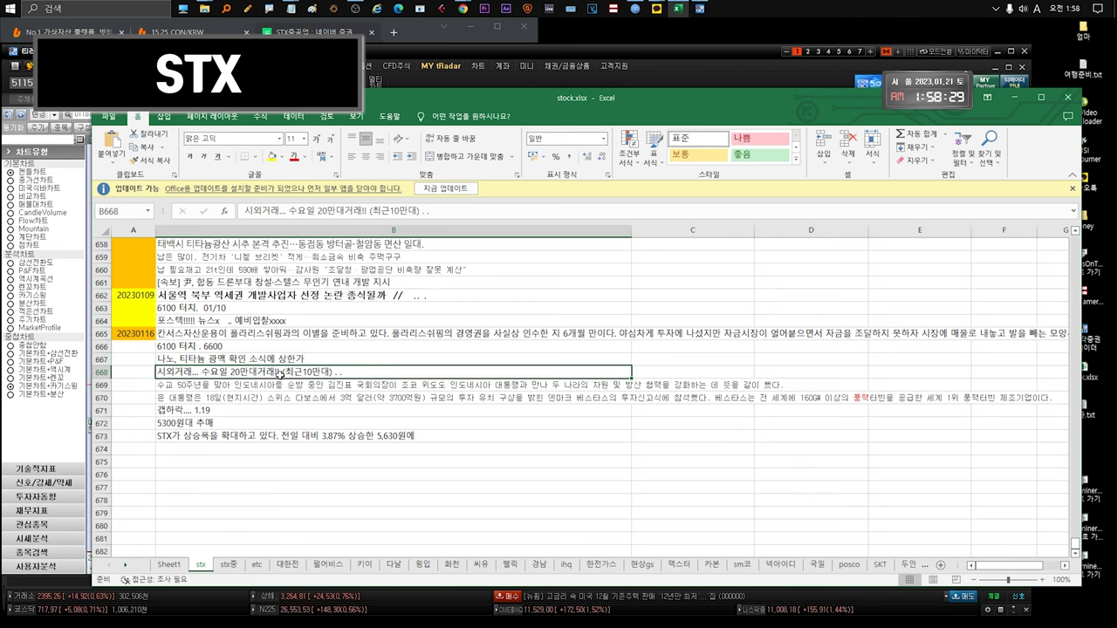
{"action": "left_click", "coordinate": [212, 347]}
{"action": "left_click_drag", "start_coordinate": [212, 347], "coordinate": [243, 380]}
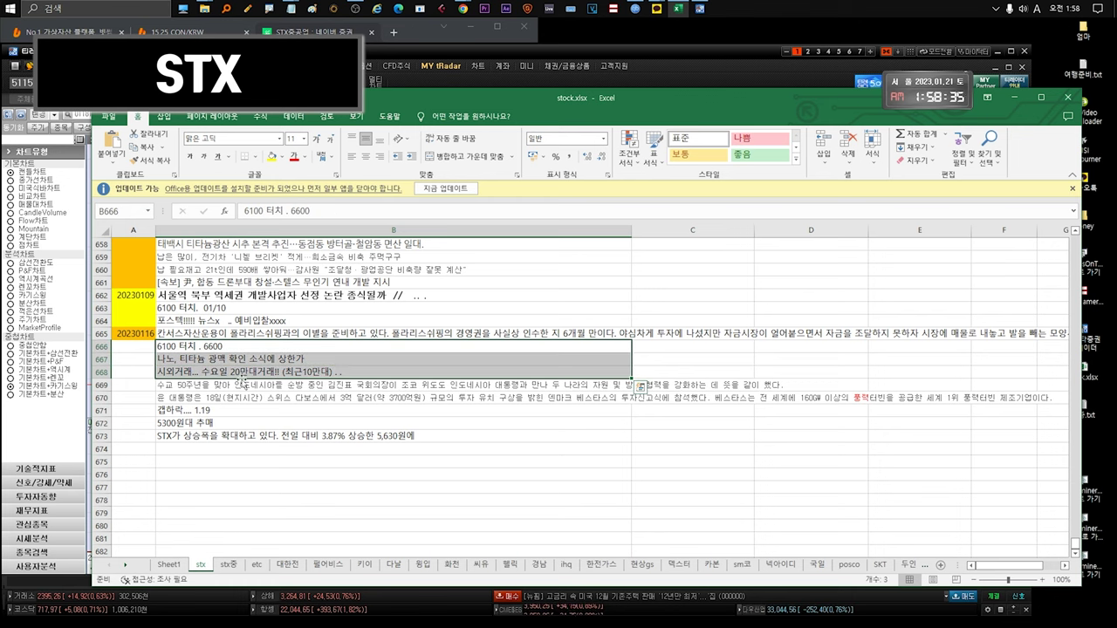
{"action": "left_click", "coordinate": [251, 384]}
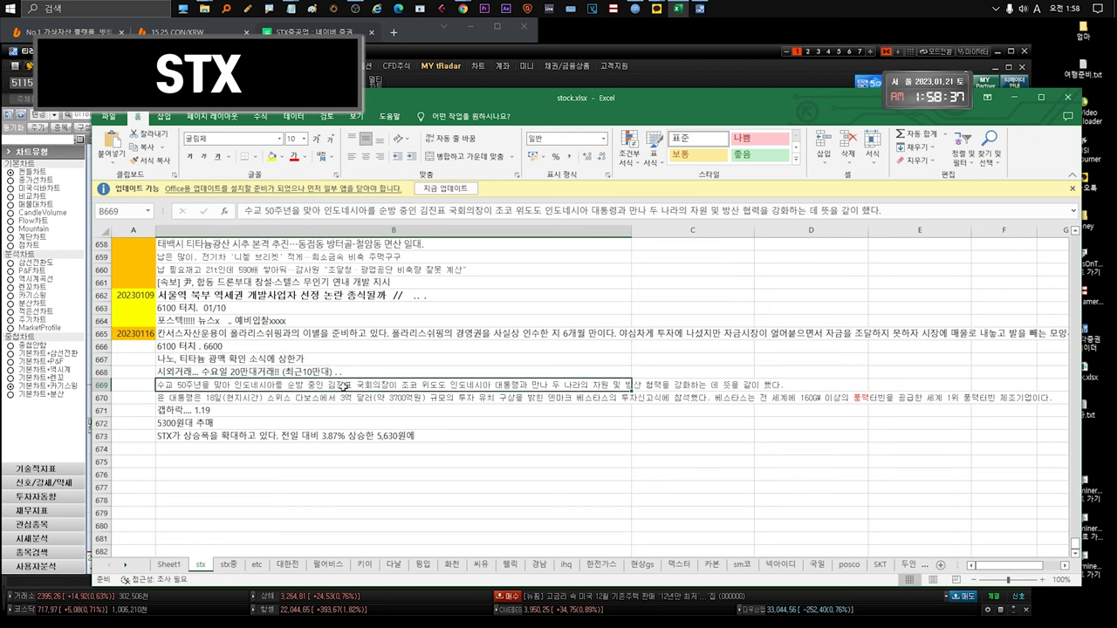
Step: Move the Vestas wind turbine investment note from B670 of the stx sheet to B2399 of the etc sheet
{"action": "left_click", "coordinate": [590, 397]}
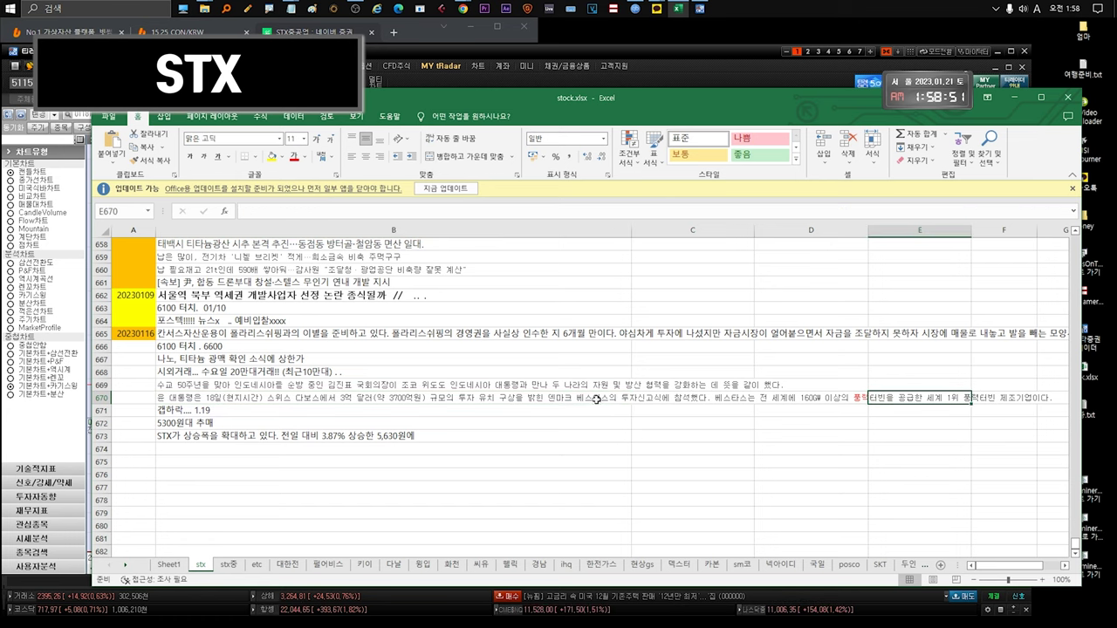
{"action": "key", "text": "Return"}
{"action": "left_click", "coordinate": [502, 398]}
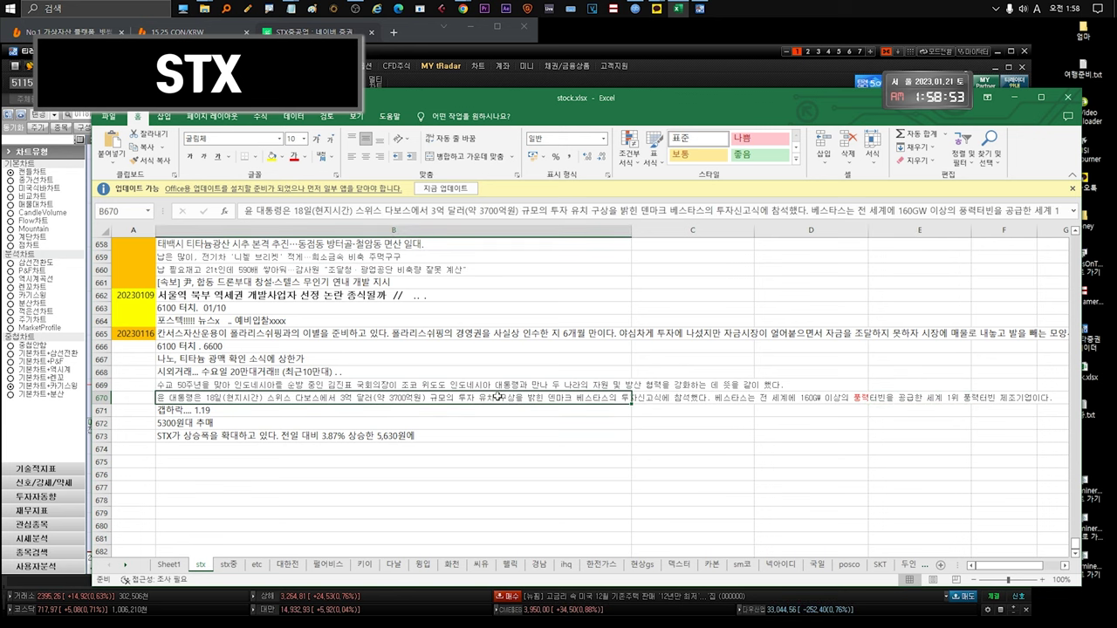
{"action": "key", "text": "ctrl+c"}
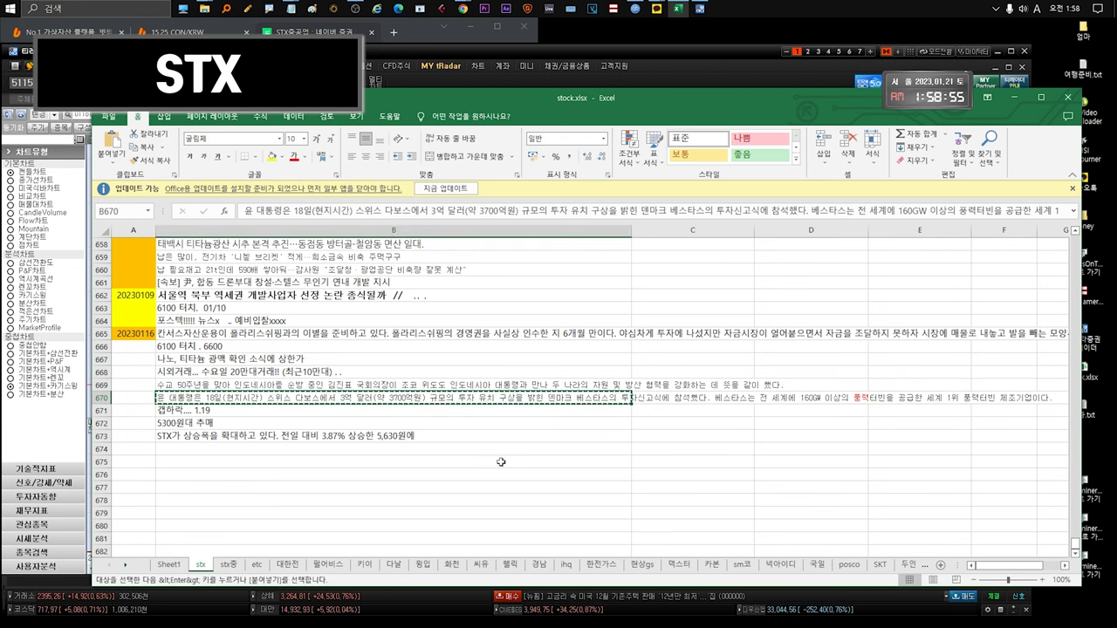
{"action": "left_click", "coordinate": [257, 566]}
{"action": "left_click", "coordinate": [197, 387]}
{"action": "key", "text": "Return"}
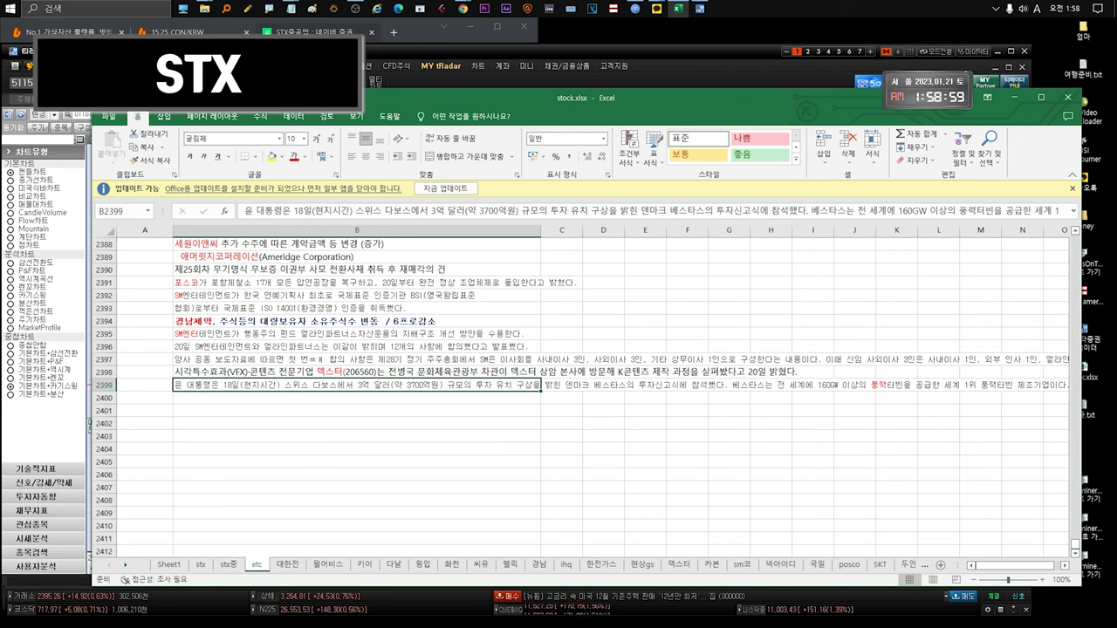
Step: Move the last three notes on the stx sheet, from "갭하락.... 1.19" down, up one row to start at B670
{"action": "left_click", "coordinate": [200, 565]}
{"action": "left_click", "coordinate": [193, 412]}
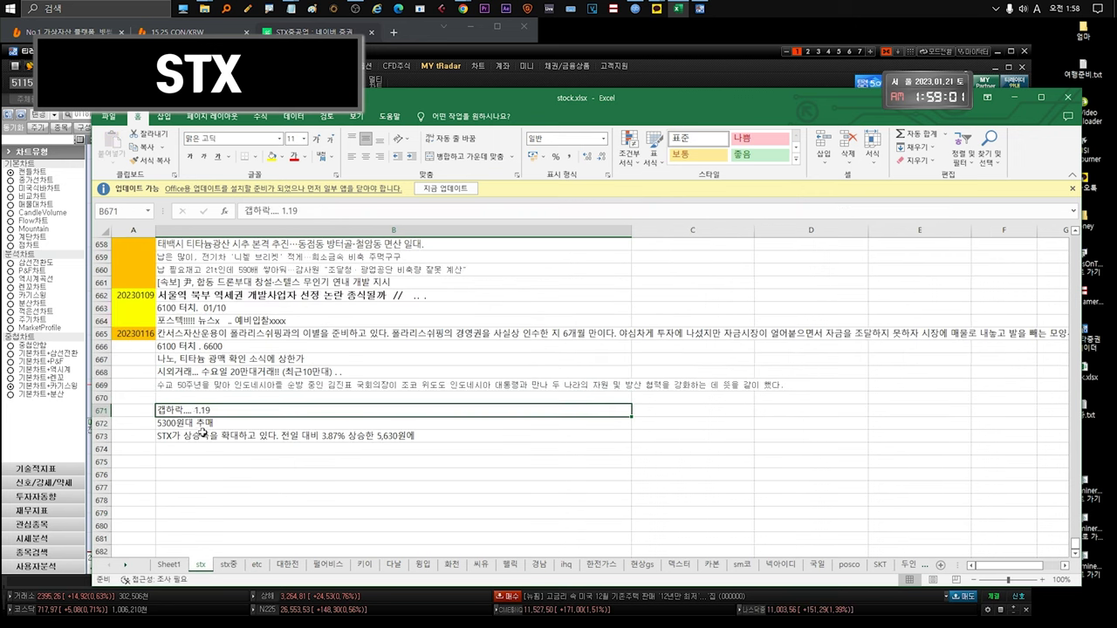
{"action": "type", "text": "a"}
{"action": "key", "text": "Escape"}
{"action": "left_click_drag", "start_coordinate": [202, 436], "coordinate": [185, 399]}
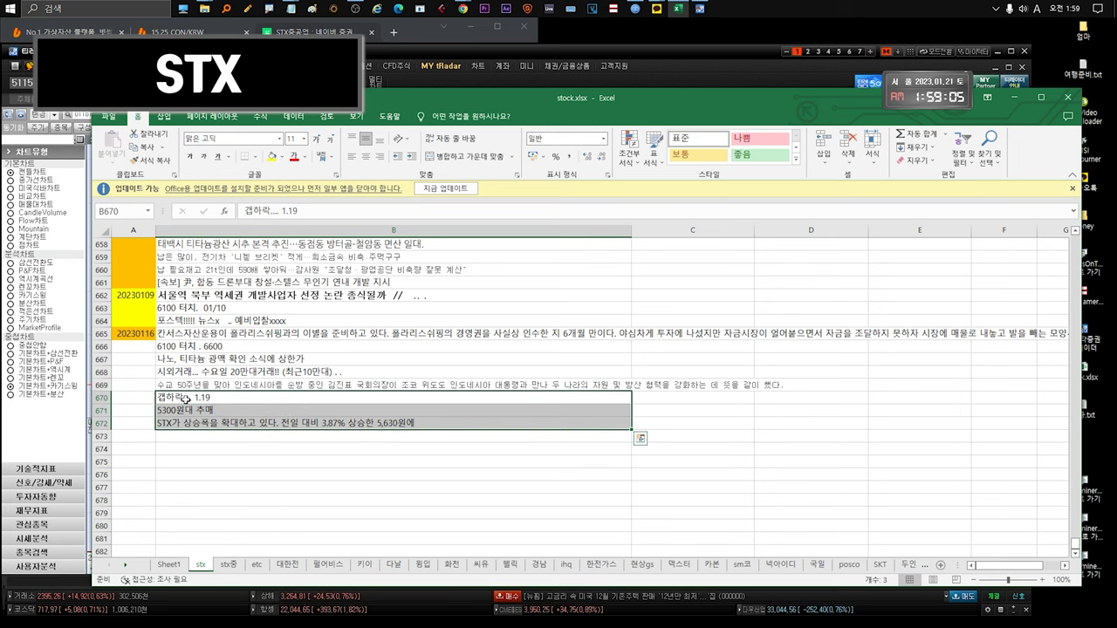
Step: Append "2번째 (대량매매)" to the "갭하락.... 1.19" note in B670
{"action": "double_click", "coordinate": [222, 399]}
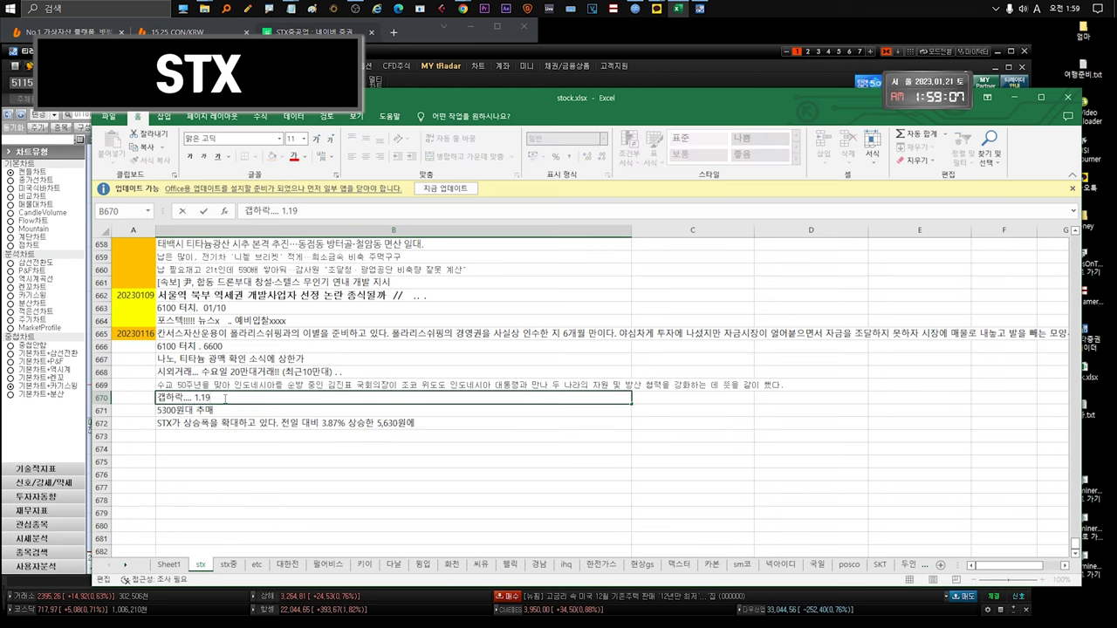
{"action": "type", "text": "22"}
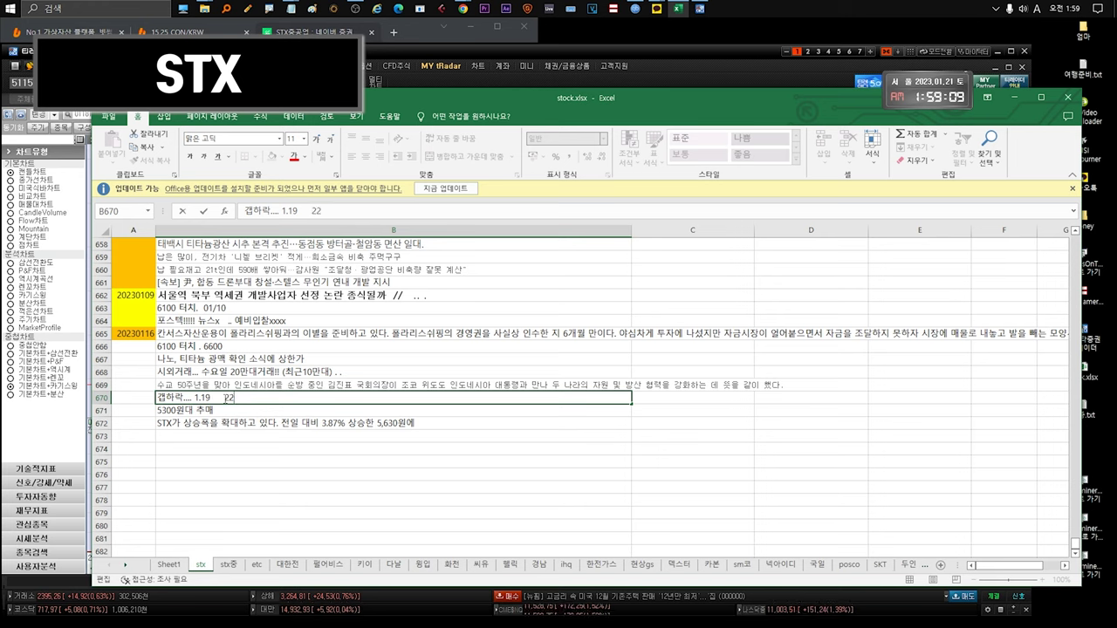
{"action": "key", "text": "BackSpace"}
{"action": "type", "text": "버ㄴ째 ("}
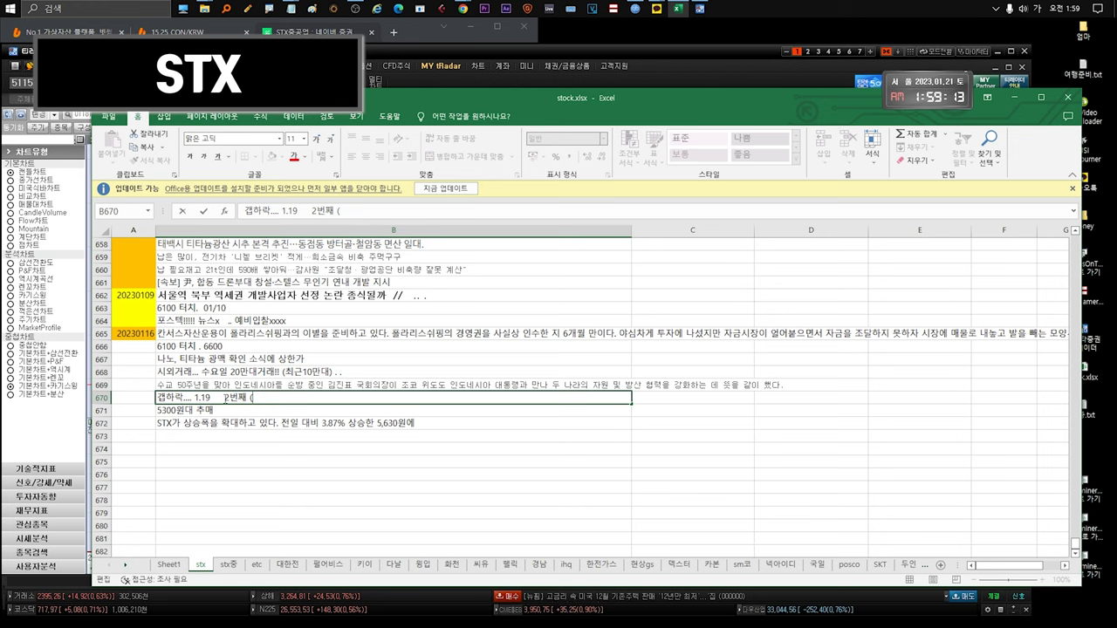
{"action": "type", "text": "대량매매"}
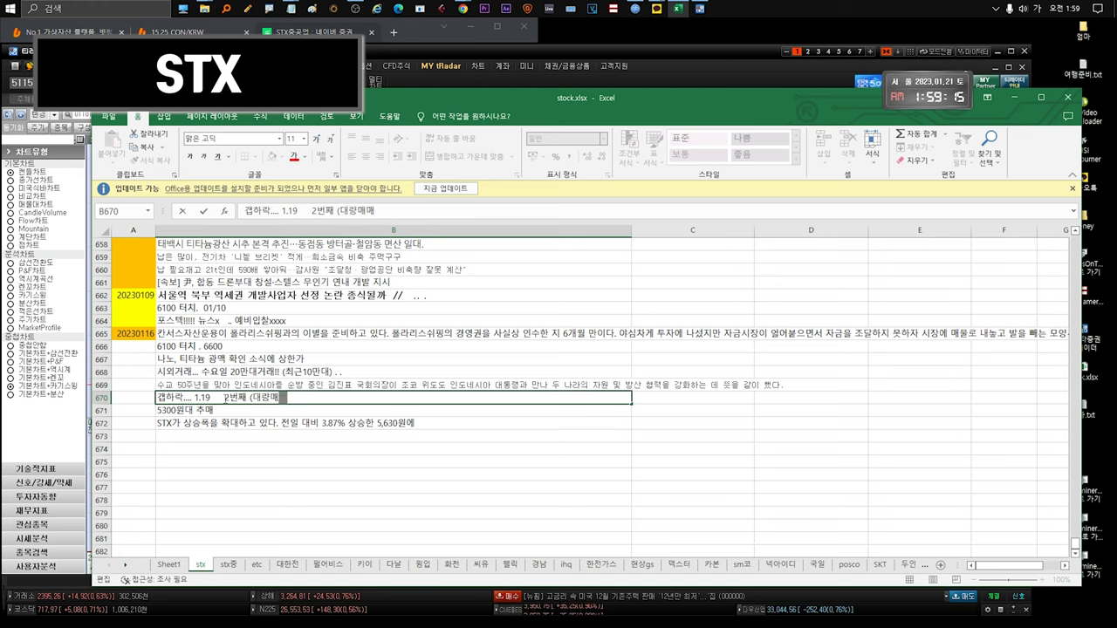
{"action": "type", "text": ") "}
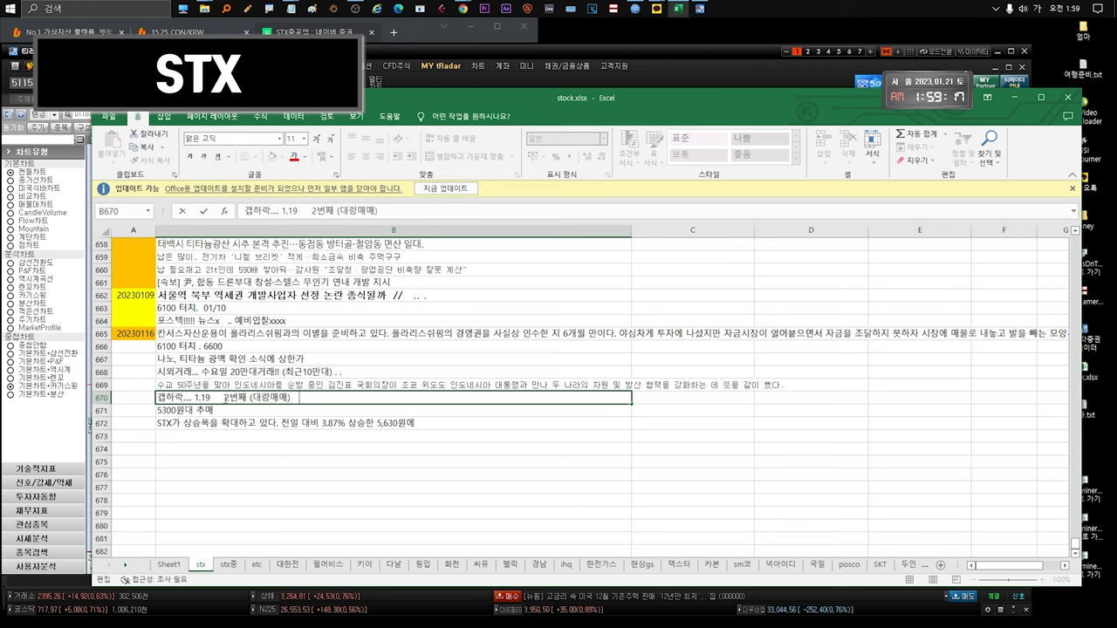
Step: Continue the B670 note with ".. . 10만주 18일 오후6 장마감.. 20만주터졌!!!"
{"action": "type", "text": ". . 10만주"}
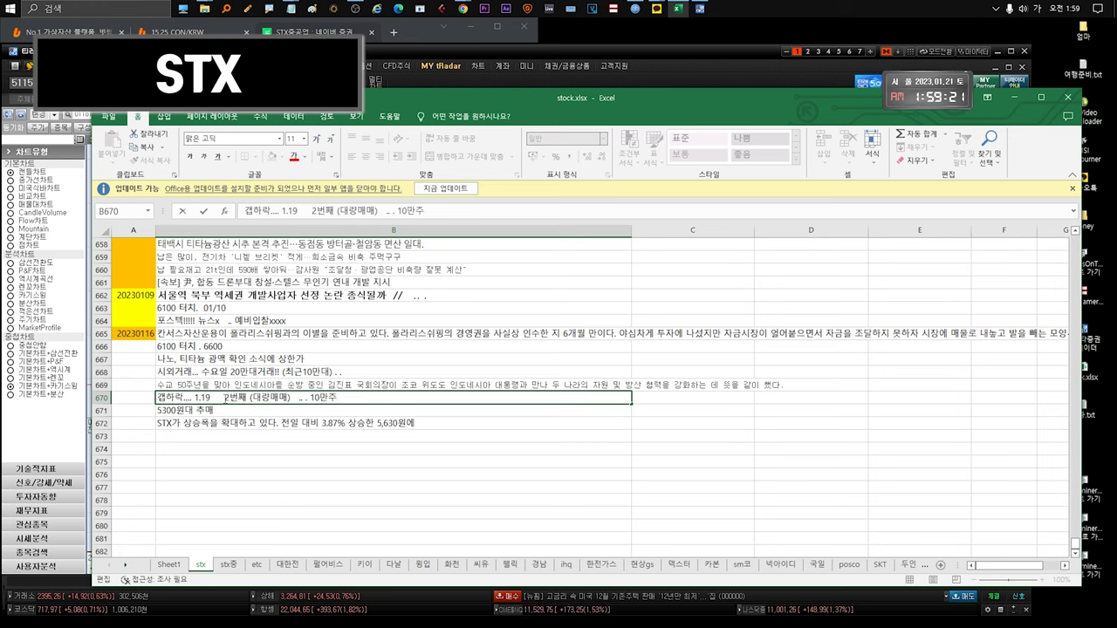
{"action": "type", "text": " 18일"}
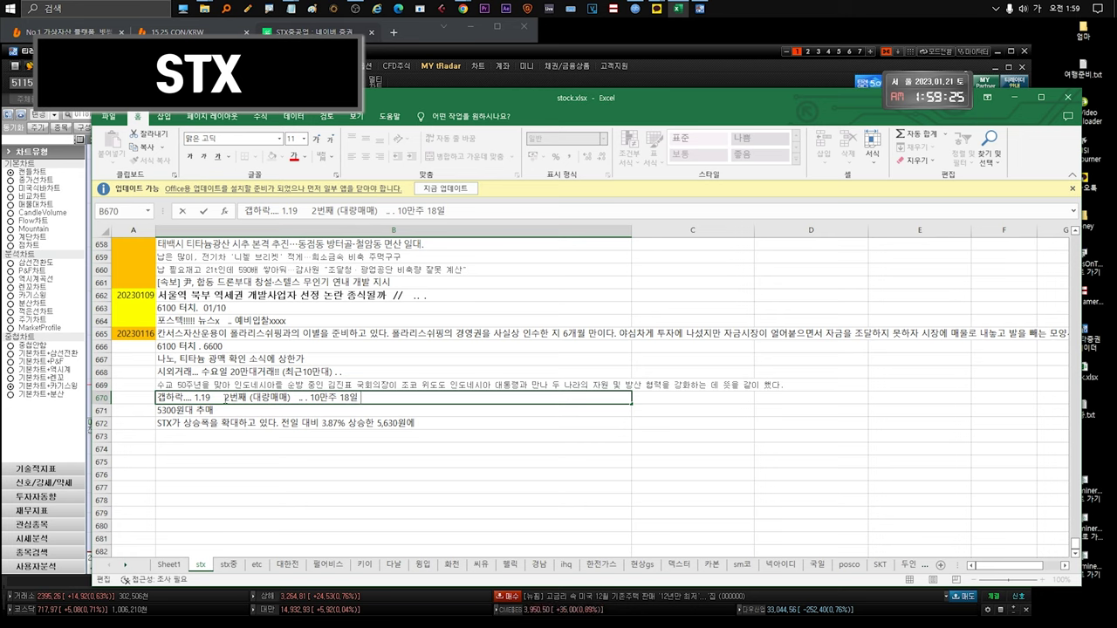
{"action": "type", "text": " 오후6 장마감"}
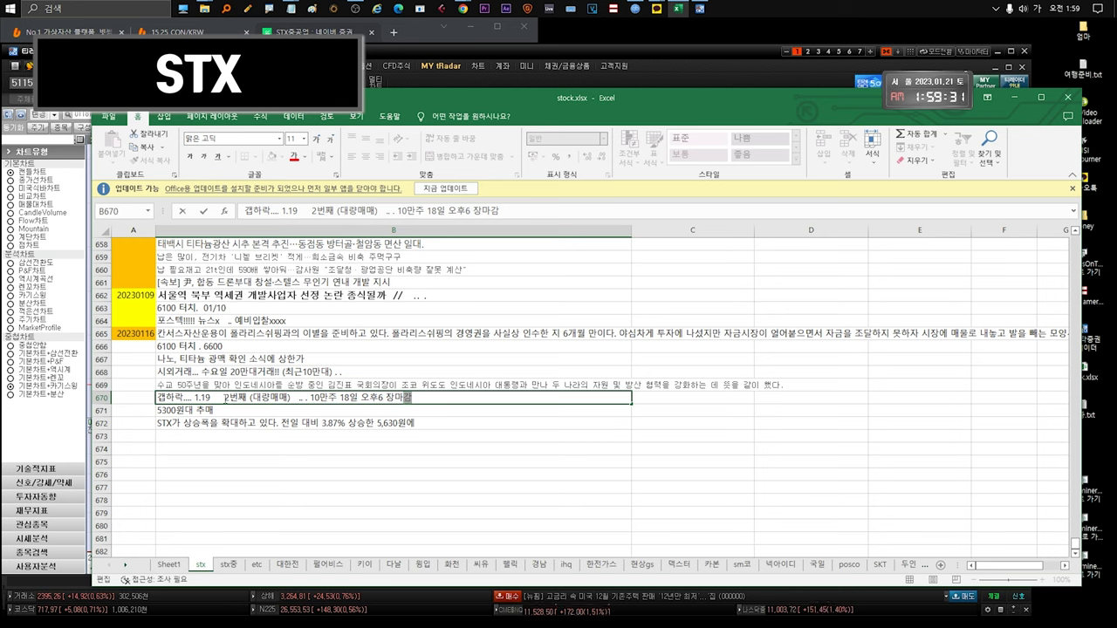
{"action": "type", "text": ".. 2"}
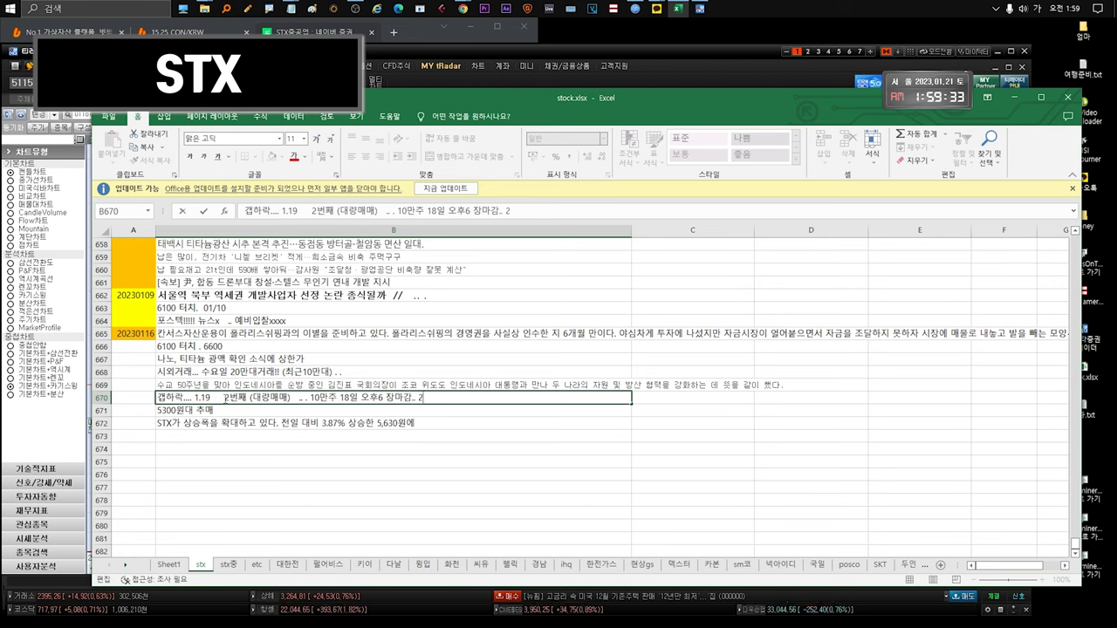
{"action": "type", "text": "0만주터져"}
{"action": "type", "text": "!!!"}
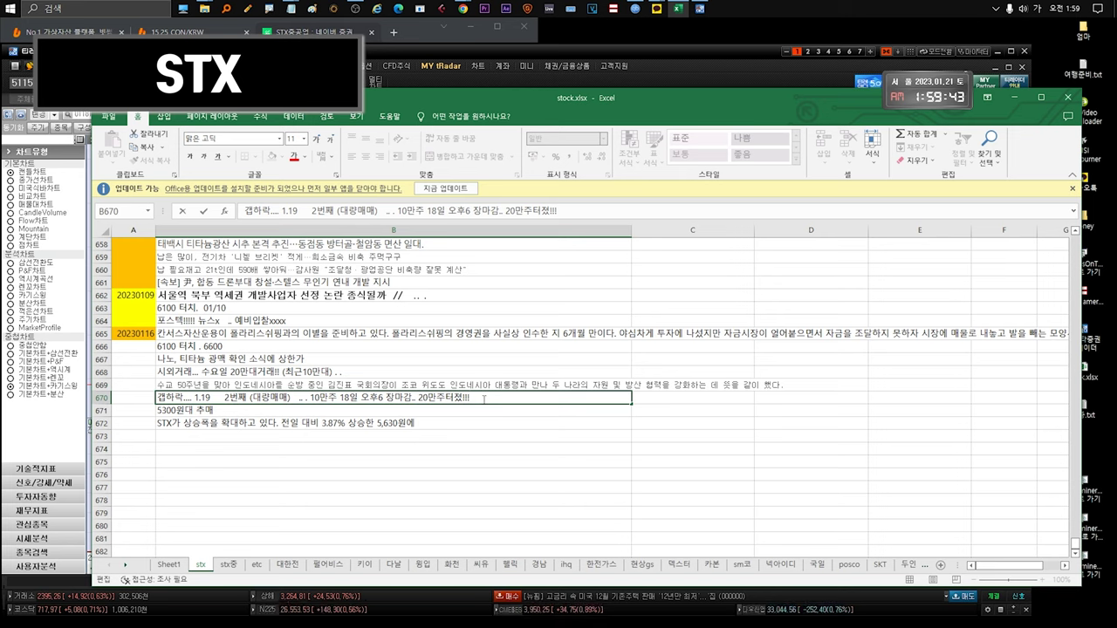
Step: Finish the B670 note with "// 블록딜 추가... 분할로!!", reread its parts and commit the entry
{"action": "type", "text": "// 블로"}
{"action": "type", "text": "딜 추가..."}
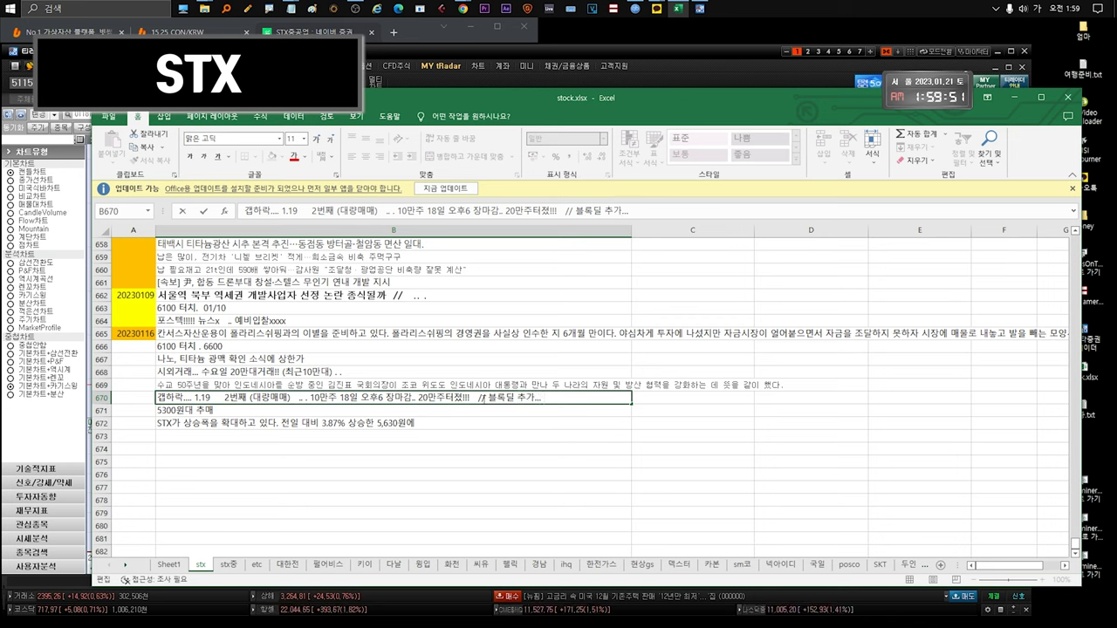
{"action": "type", "text": "분할로!!"}
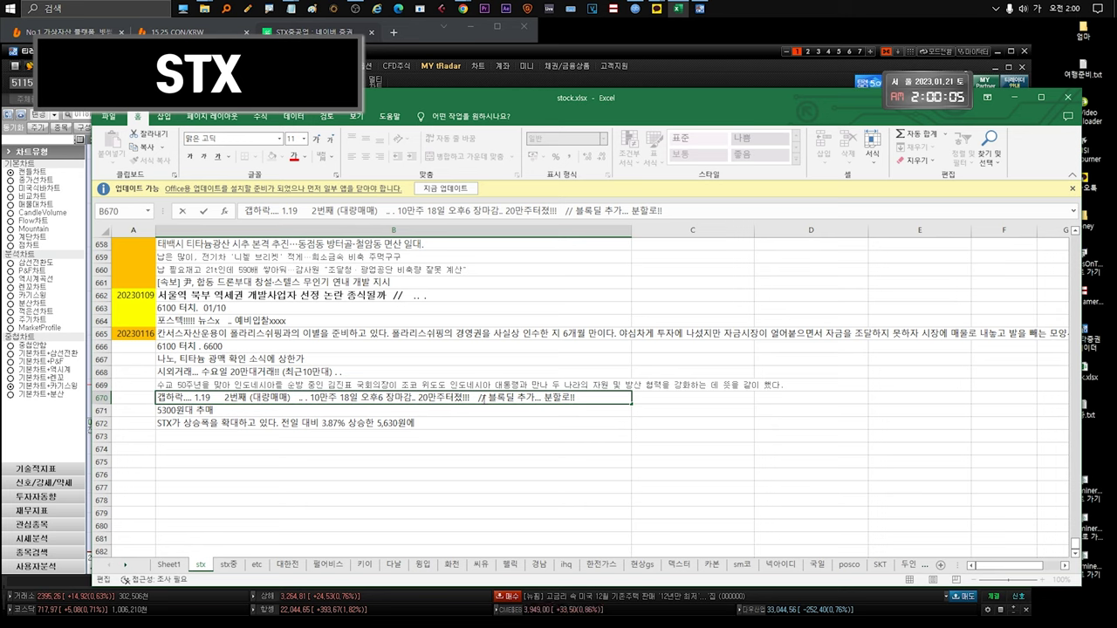
{"action": "left_click", "coordinate": [488, 397], "text": "shift"}
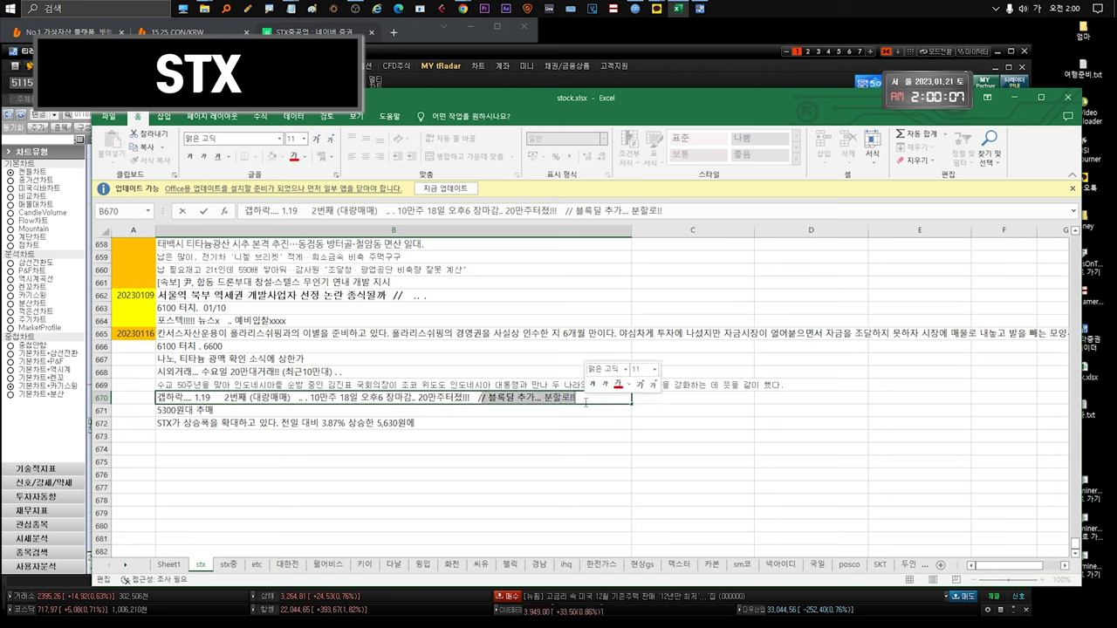
{"action": "left_click", "coordinate": [488, 398], "text": "shift"}
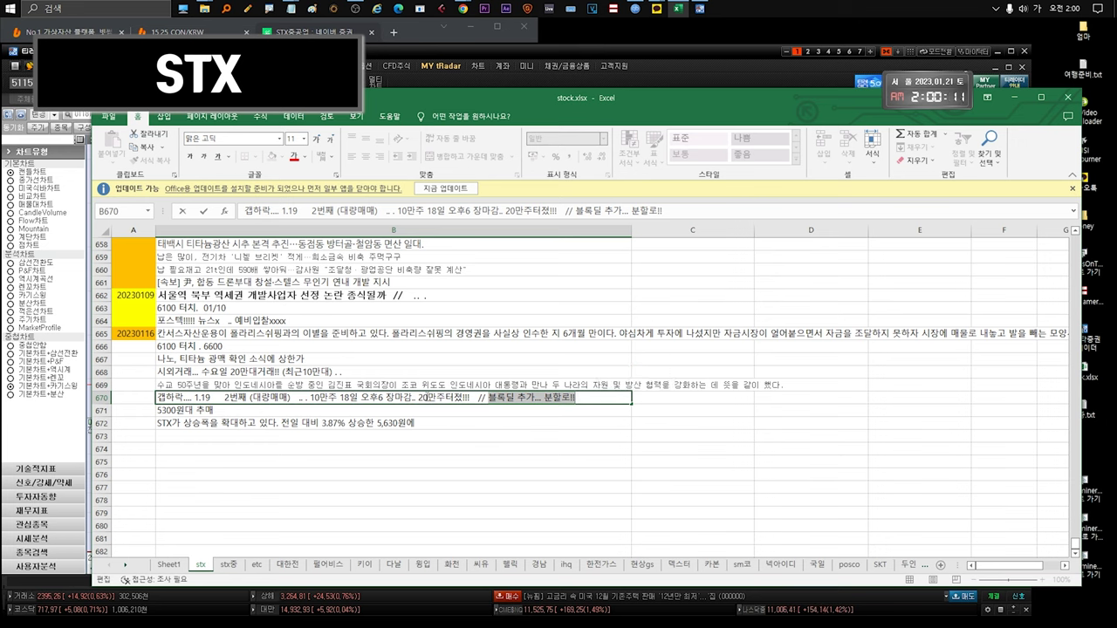
{"action": "left_click", "coordinate": [421, 397]}
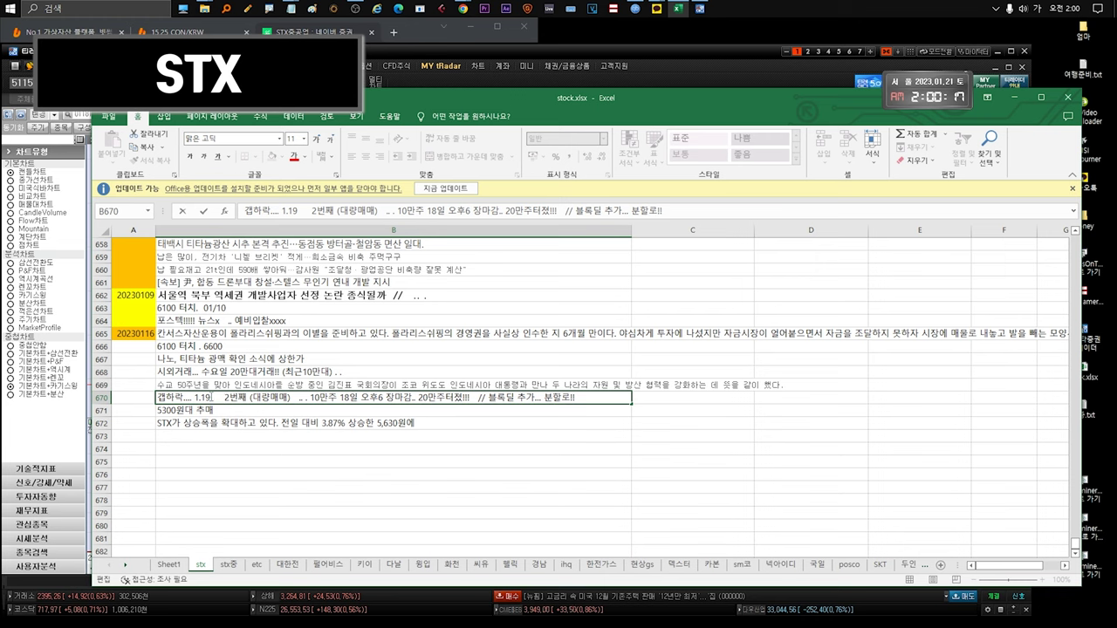
{"action": "double_click", "coordinate": [200, 398]}
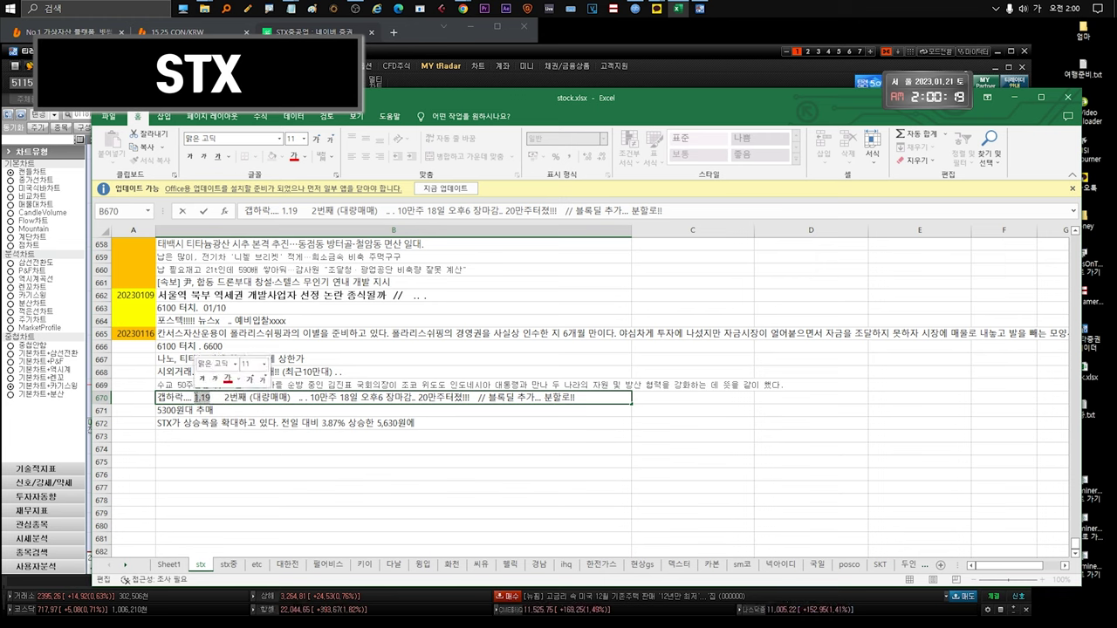
{"action": "left_click", "coordinate": [209, 410]}
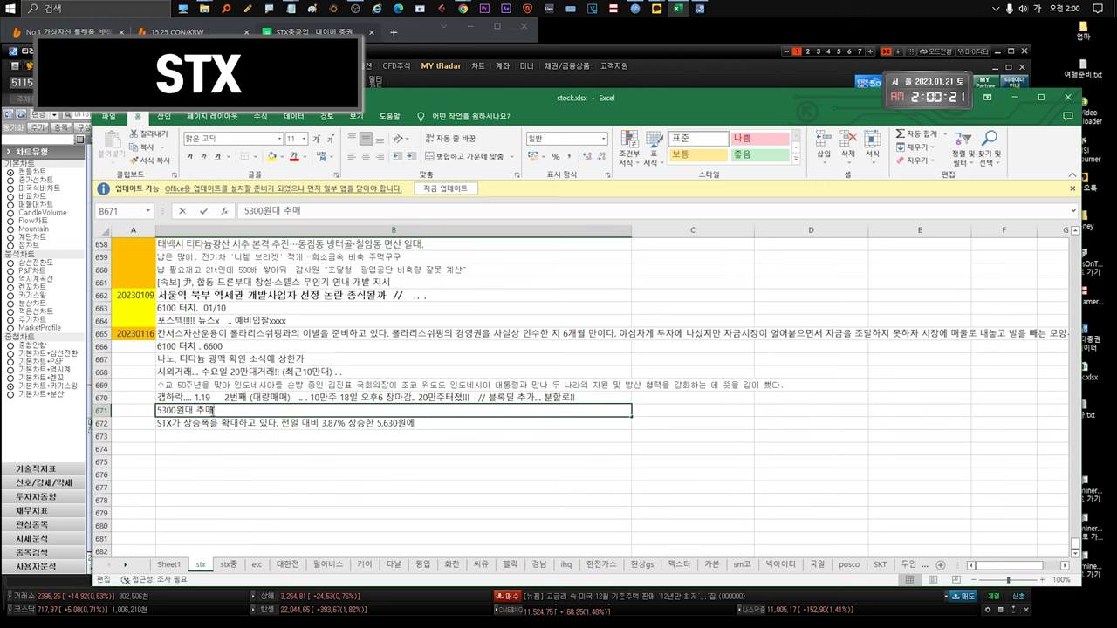
Step: Prefix the "5300원대 추매" note in B671 with "20.. 일", consulting the 티레이더 watchlist before committing it
{"action": "double_click", "coordinate": [214, 410]}
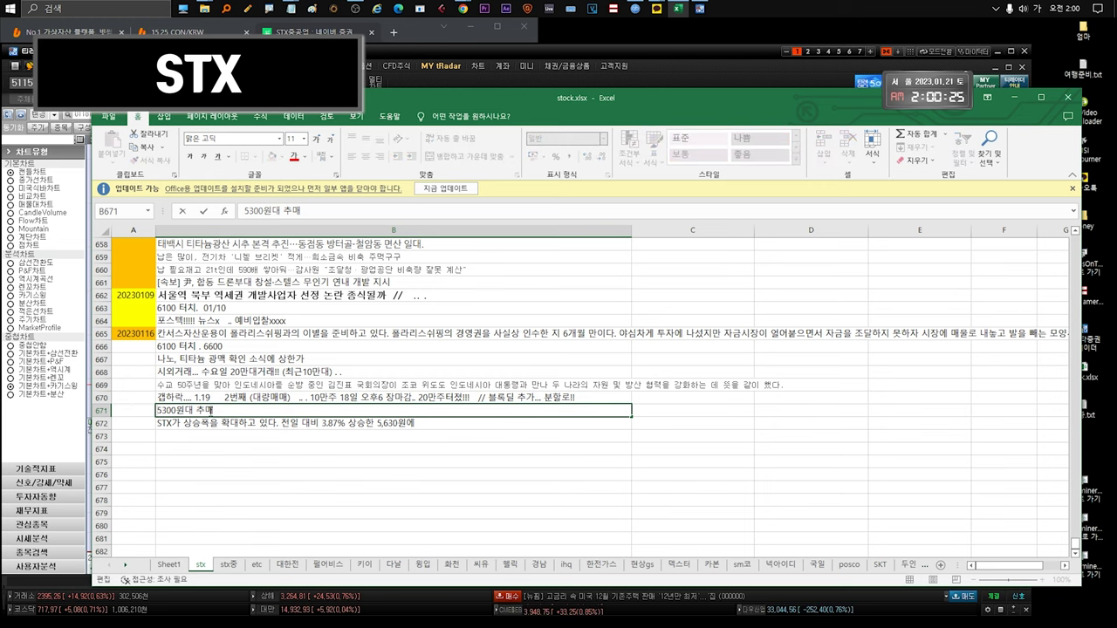
{"action": "type", "text": "20.. 일"}
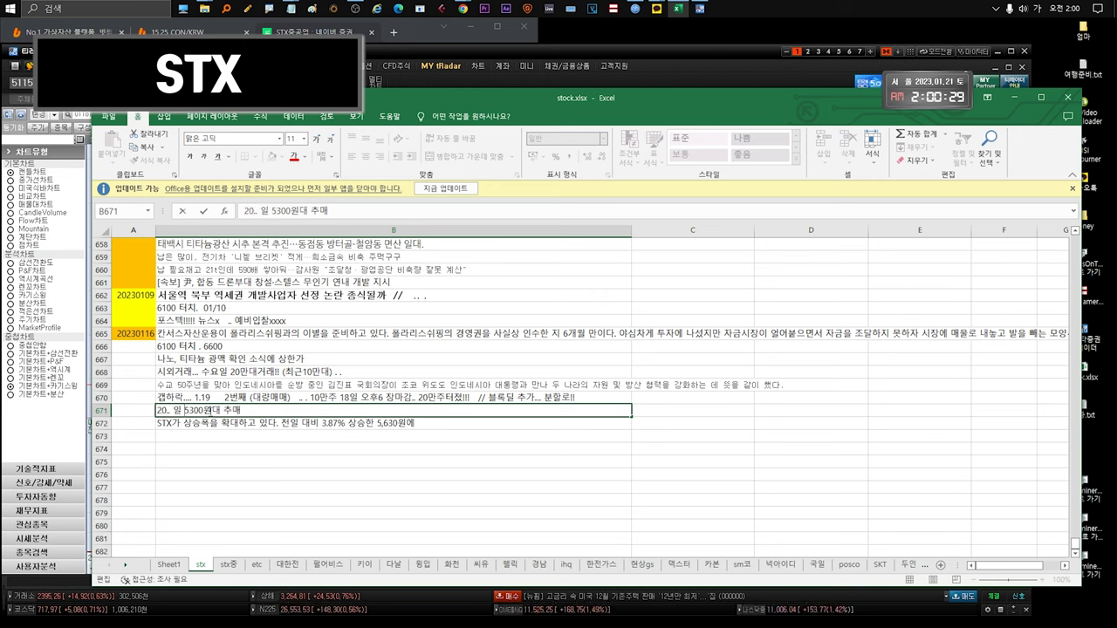
{"action": "key", "text": "shift+End"}
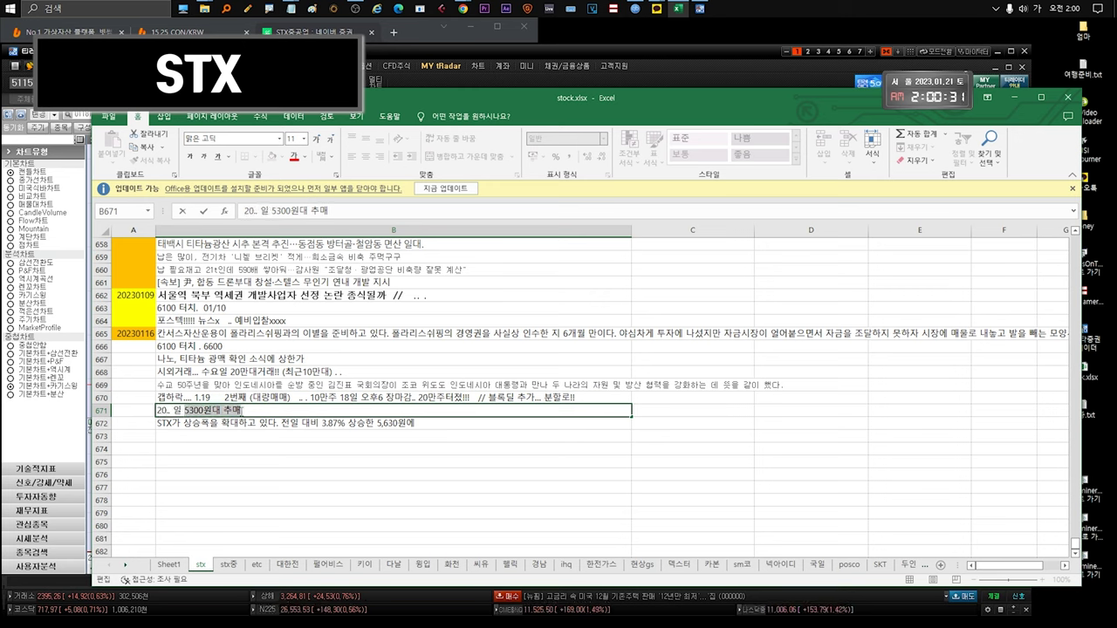
{"action": "left_click", "coordinate": [373, 68]}
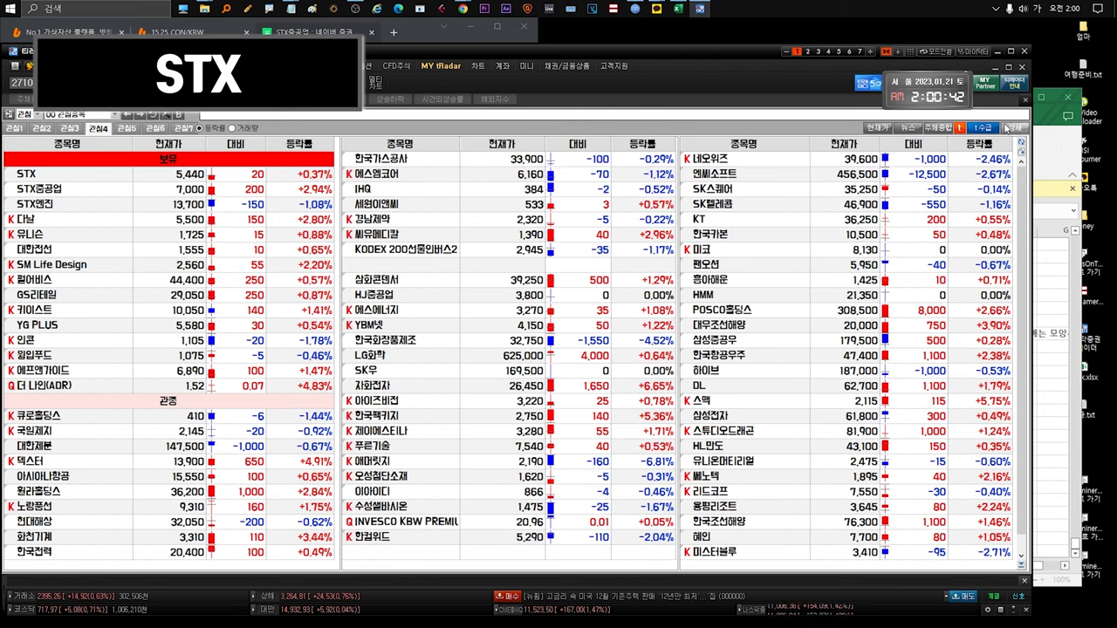
{"action": "left_click", "coordinate": [1063, 150]}
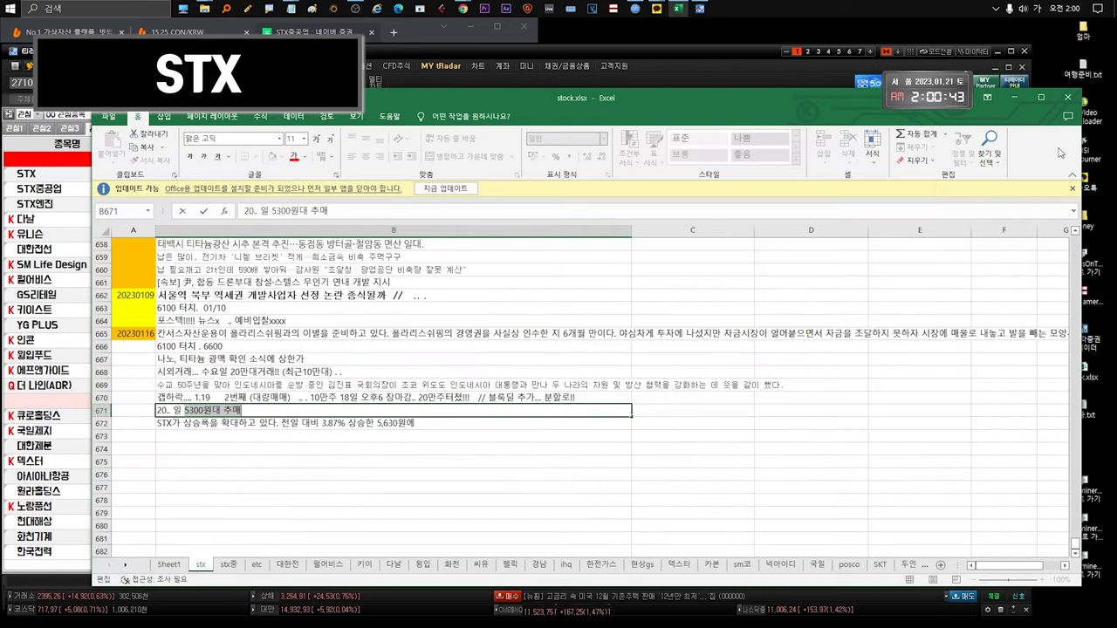
{"action": "left_click", "coordinate": [266, 408]}
{"action": "key", "text": "Return"}
{"action": "left_click", "coordinate": [266, 408]}
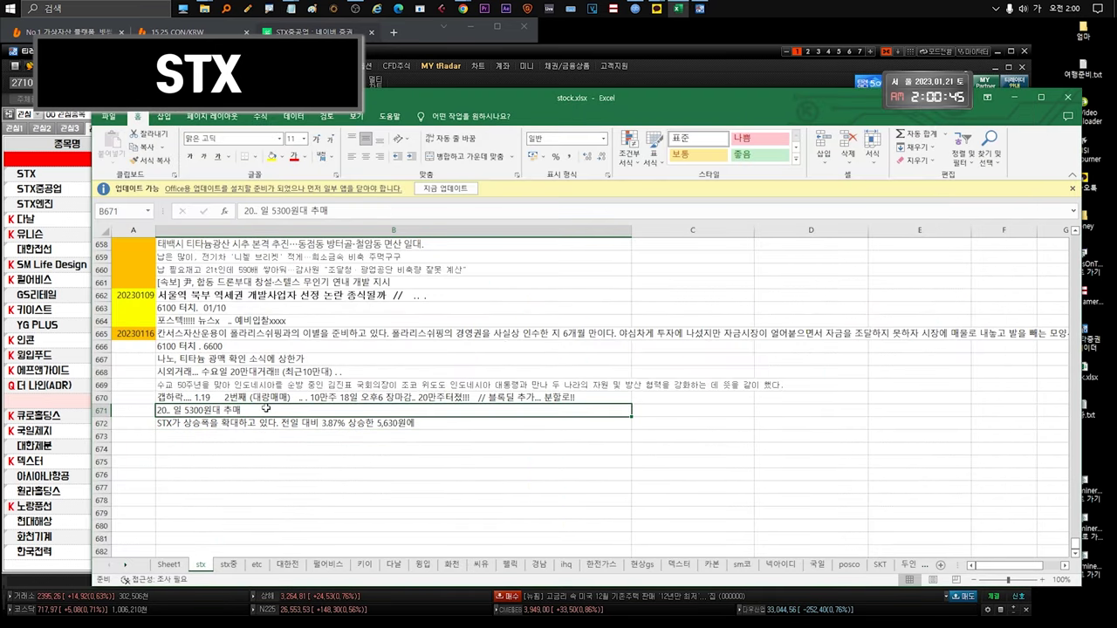
{"action": "double_click", "coordinate": [266, 409]}
{"action": "left_click", "coordinate": [186, 349]}
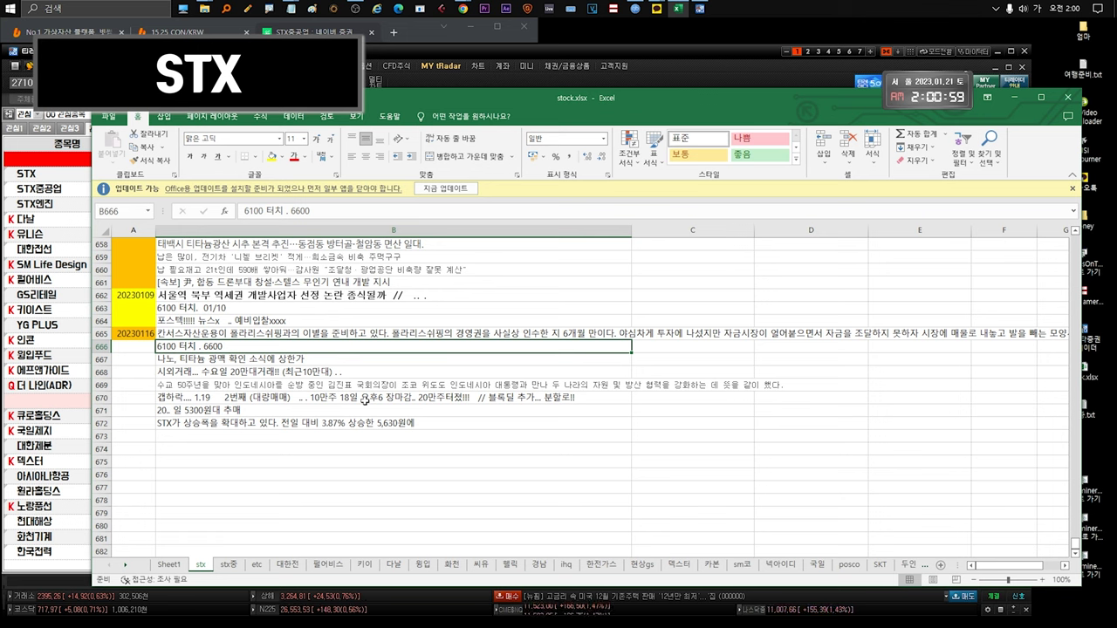
Step: Review the note in B672 on STX's rise, focusing on the price at its end
{"action": "left_click", "coordinate": [243, 434]}
{"action": "double_click", "coordinate": [247, 424]}
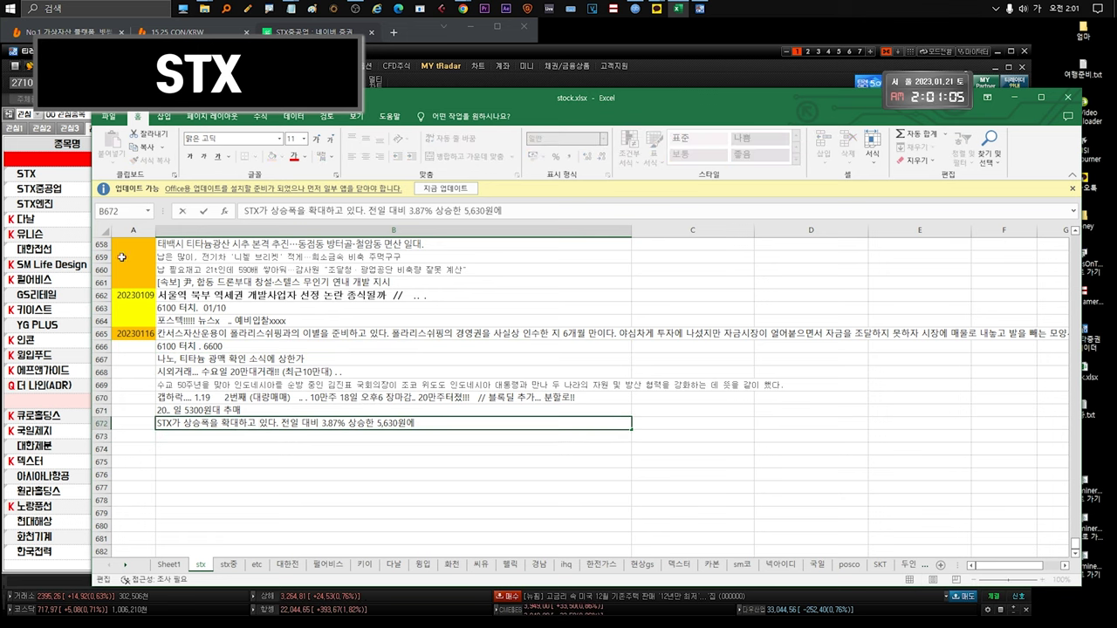
{"action": "key", "text": "Escape"}
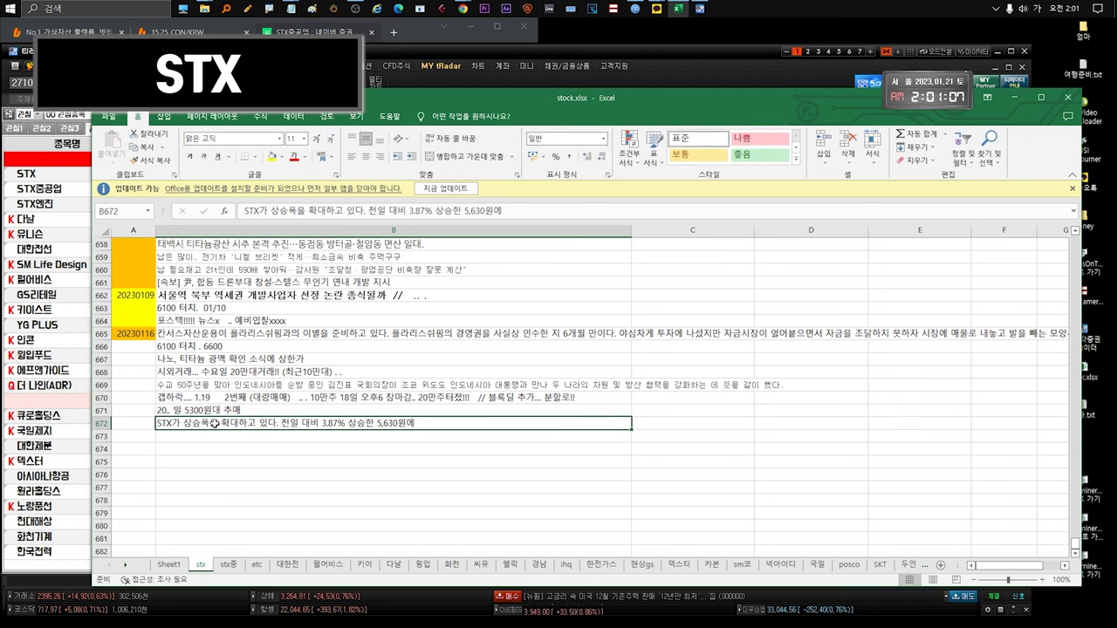
{"action": "left_click", "coordinate": [224, 445]}
{"action": "double_click", "coordinate": [361, 423]}
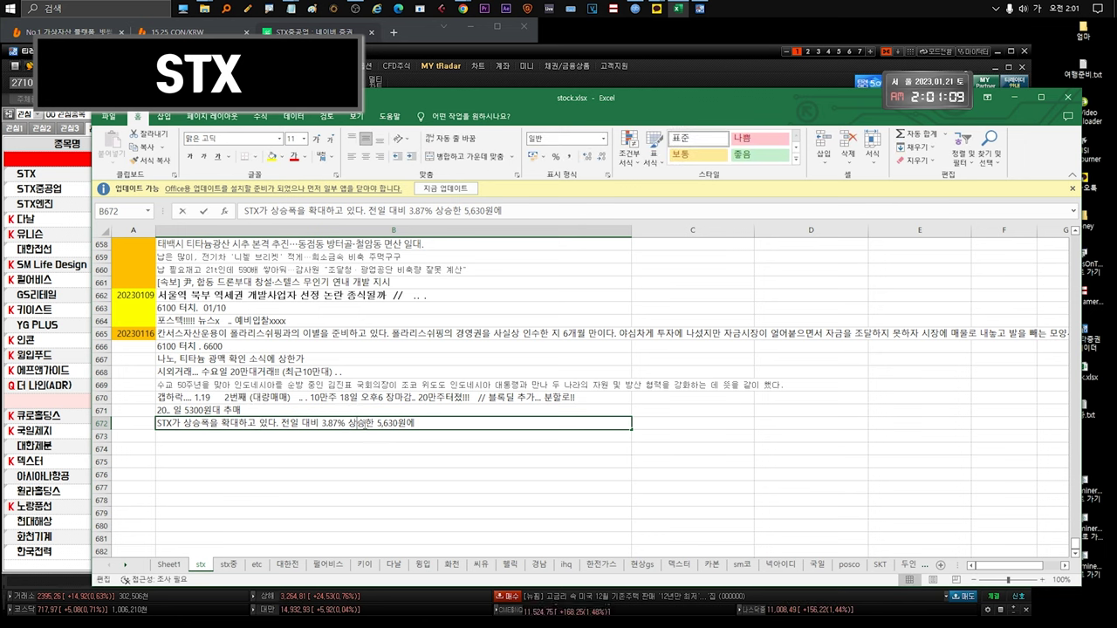
{"action": "left_click_drag", "start_coordinate": [361, 423], "coordinate": [415, 423]}
{"action": "left_click", "coordinate": [380, 424]}
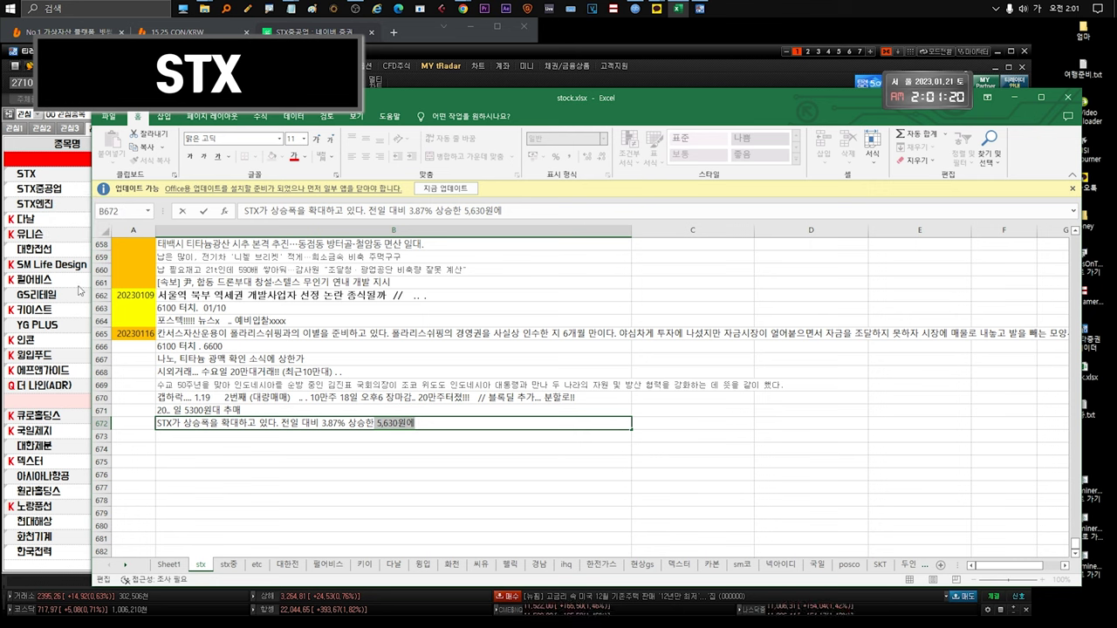
Step: Switch to 티레이더, open STX's daily chart from the watchlist to check its recent price, and return to stock.xlsx
{"action": "left_click", "coordinate": [51, 177]}
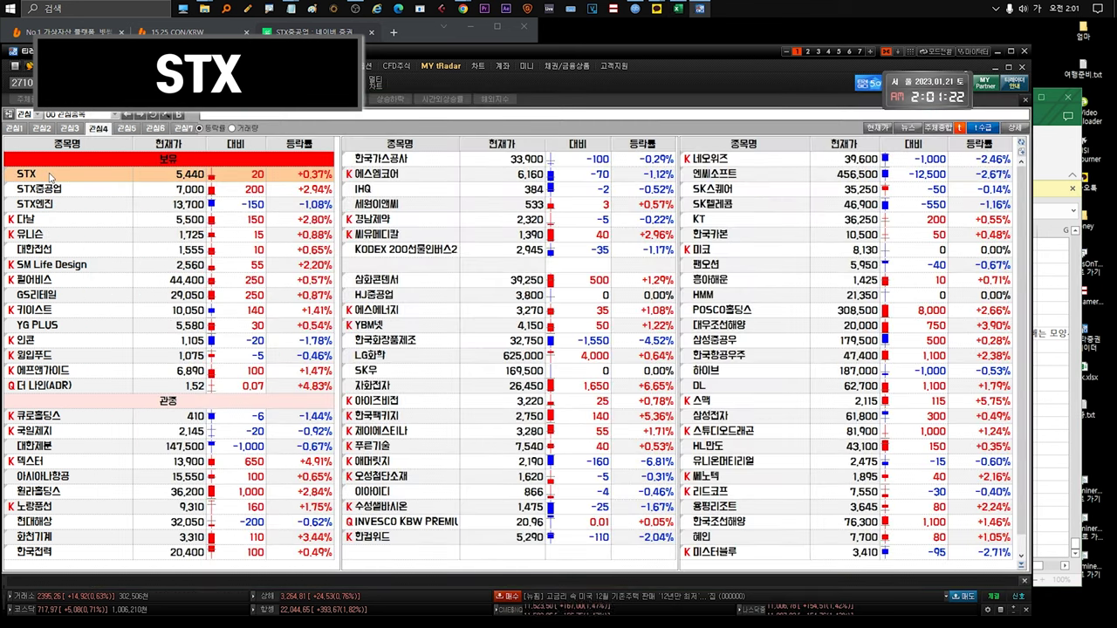
{"action": "double_click", "coordinate": [50, 176]}
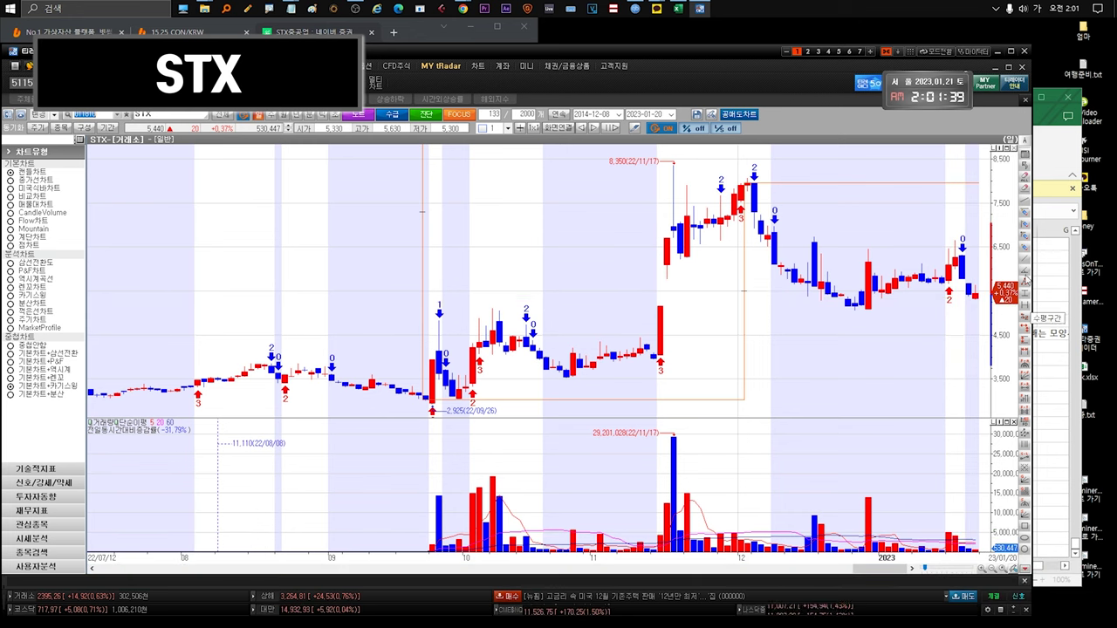
{"action": "left_click", "coordinate": [1063, 148]}
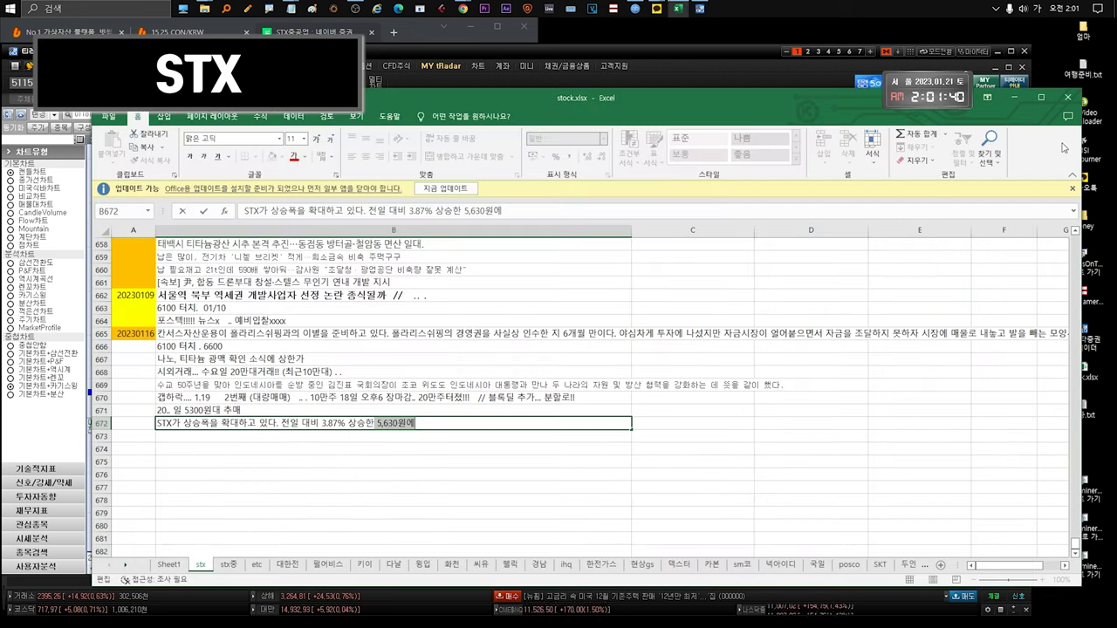
{"action": "left_click", "coordinate": [298, 371]}
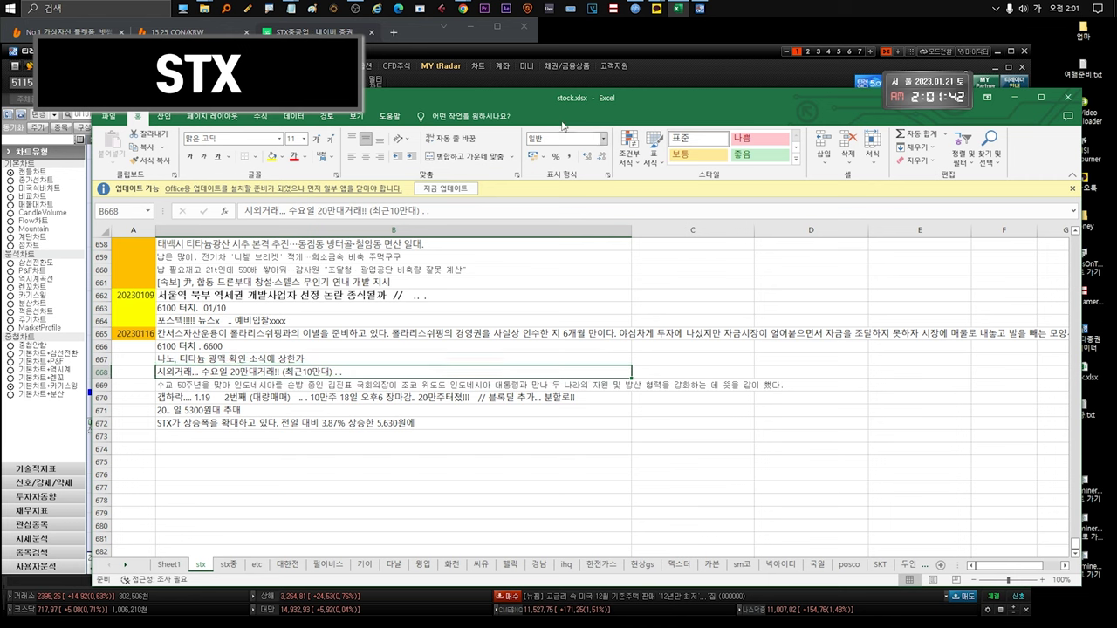
Step: Switch back to 티레이더 and examine STX's daily candles around 23/01/20 and the late September 2022 low
{"action": "left_click", "coordinate": [649, 63]}
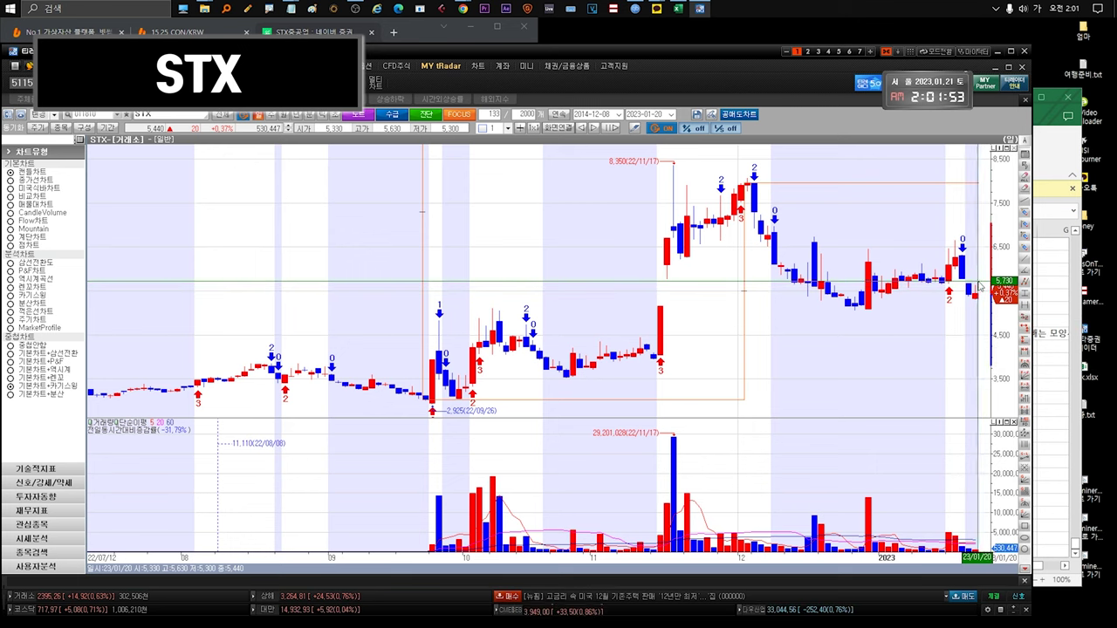
{"action": "mouse_move", "coordinate": [983, 301]}
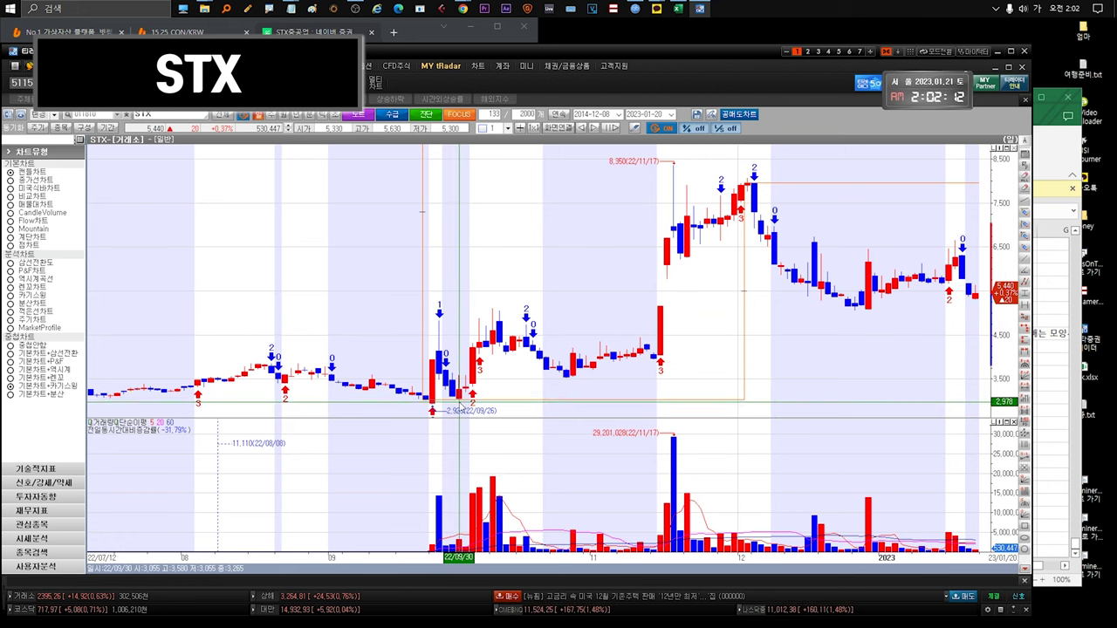
{"action": "mouse_move", "coordinate": [464, 402]}
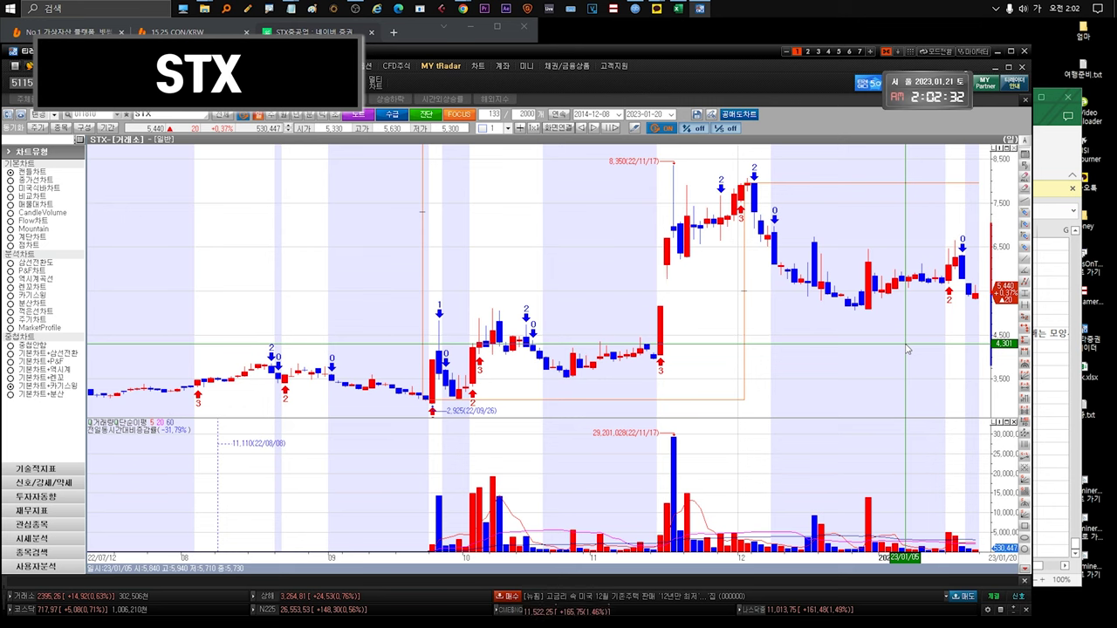
Step: Switch back to stock.xlsx and add the note "대주주 50프로.... 이상!!! 비중을 줄이는방법 ====" in B673
{"action": "left_click", "coordinate": [1046, 150]}
{"action": "left_click", "coordinate": [422, 435]}
{"action": "type", "text": "대주주"}
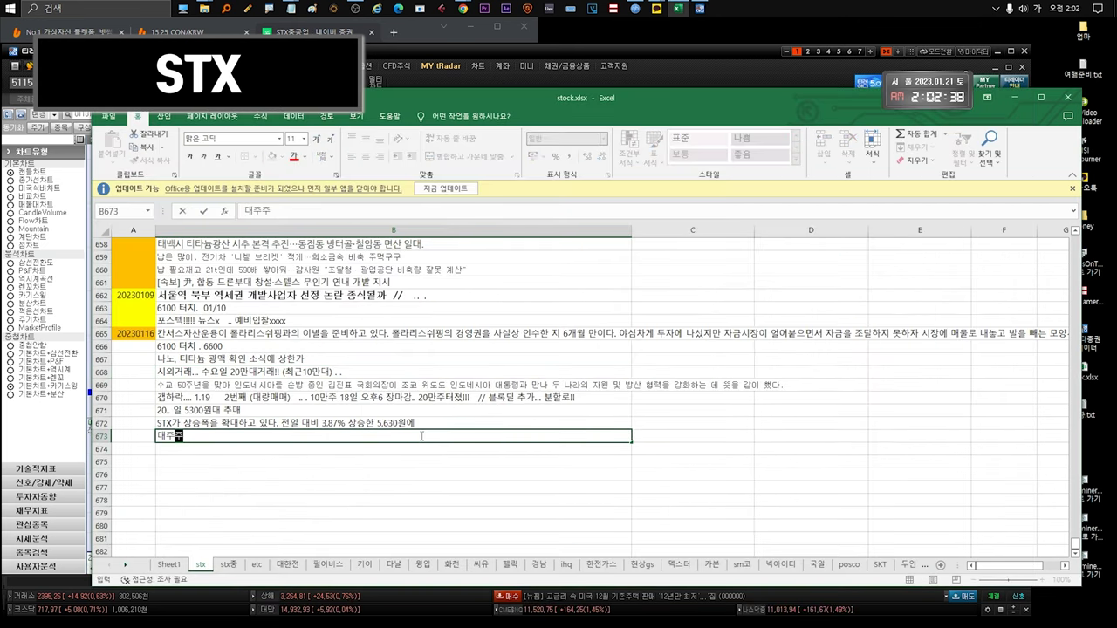
{"action": "type", "text": " 50프로.... 이상!!! 비중을 줄"}
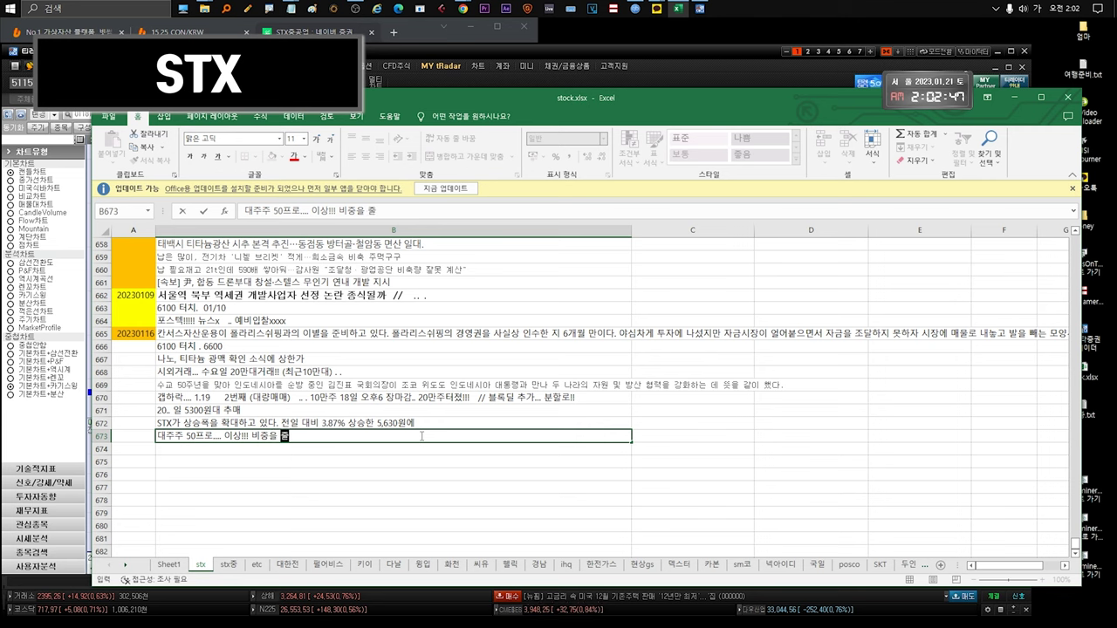
{"action": "type", "text": "이는방법"}
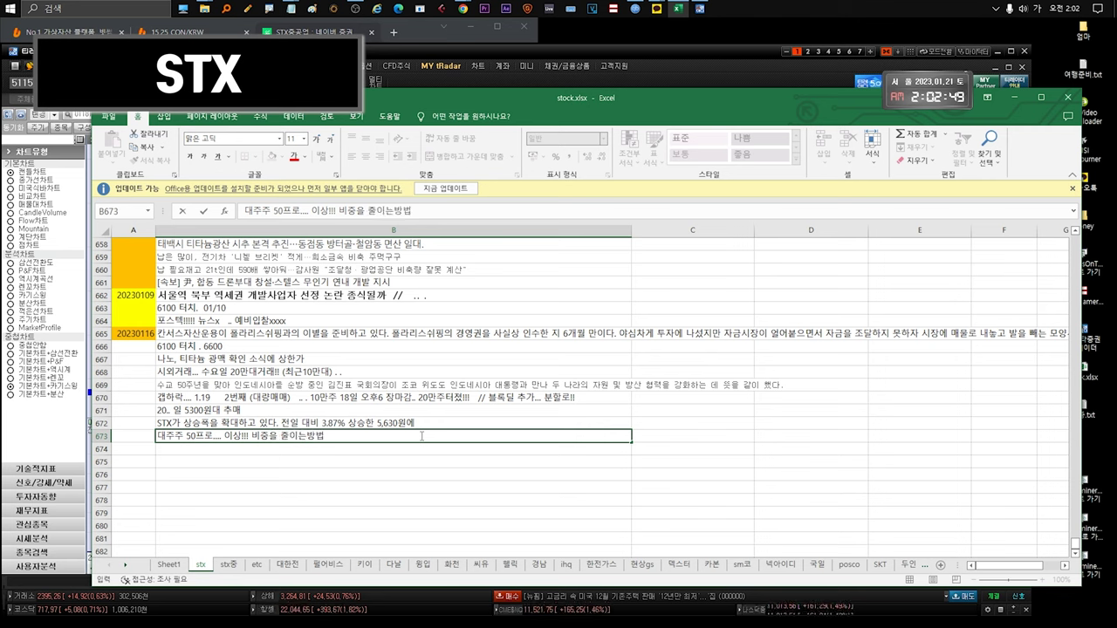
{"action": "type", "text": " ===="}
Step: Review the block-deal remark at the end of B670 together with the major-shareholder note in B673
{"action": "double_click", "coordinate": [490, 397]}
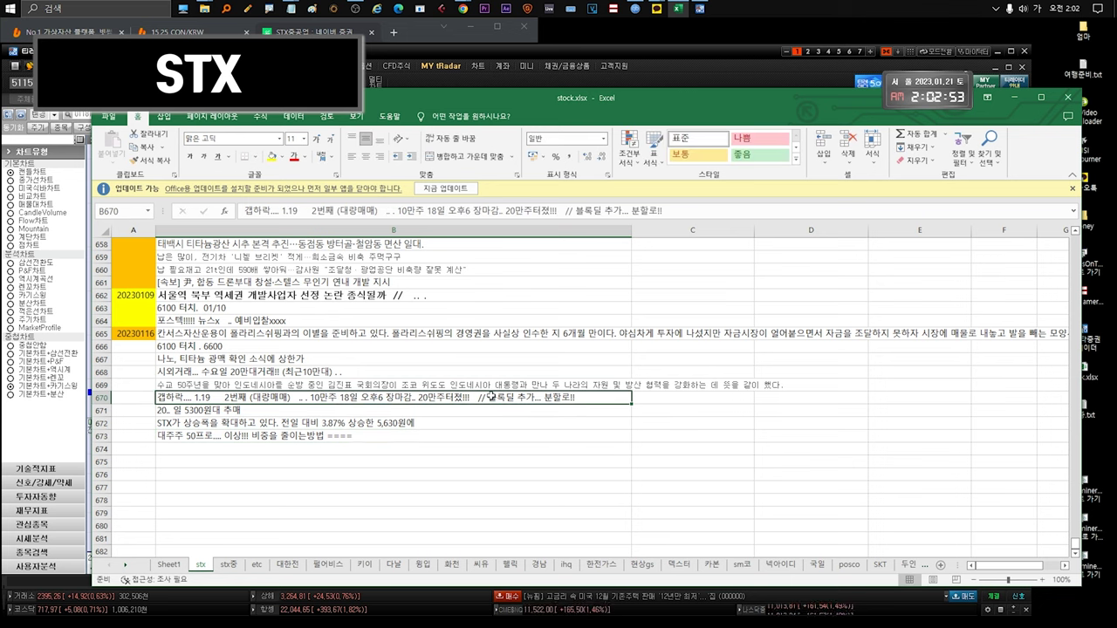
{"action": "left_click_drag", "start_coordinate": [489, 397], "coordinate": [575, 398]}
{"action": "left_click", "coordinate": [320, 434]}
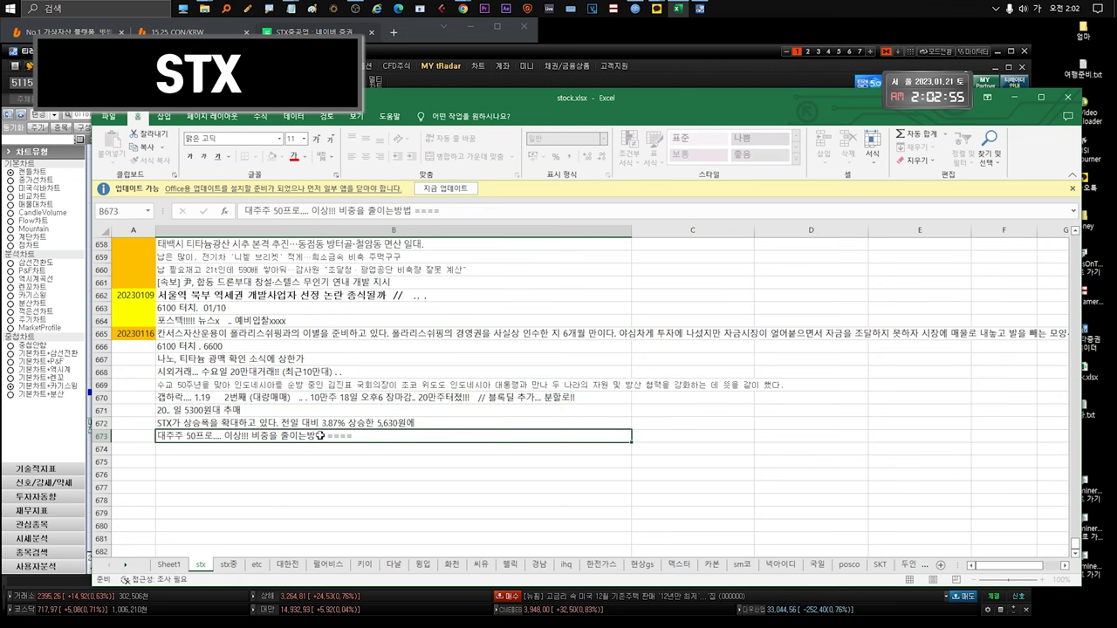
{"action": "double_click", "coordinate": [352, 434]}
{"action": "left_click", "coordinate": [524, 397]}
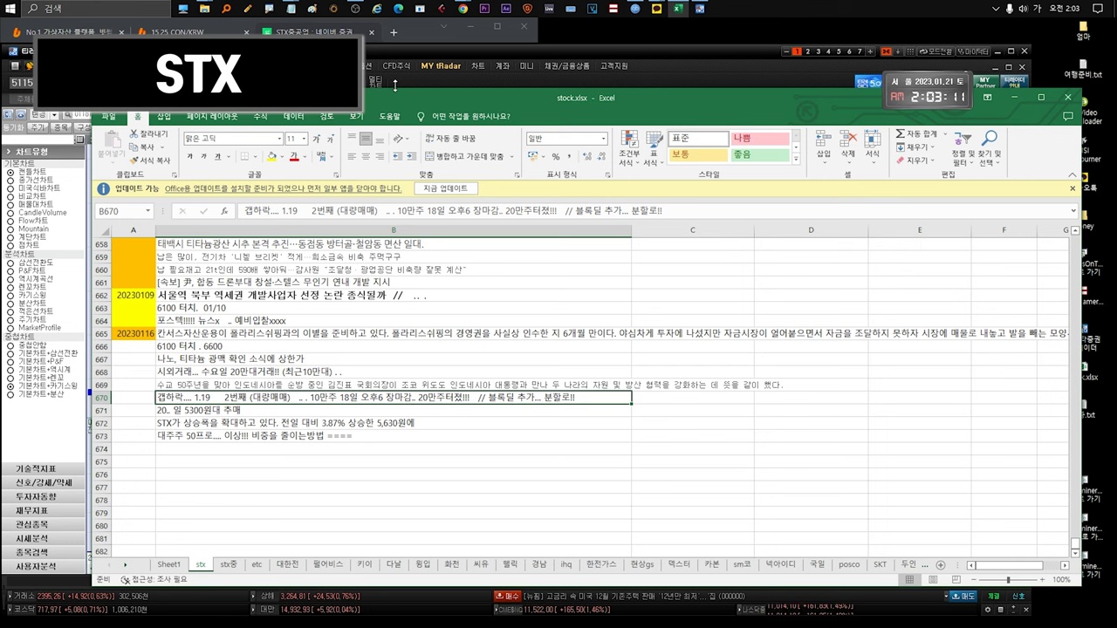
Step: Check STX's chart and the STX중공업 watchlist entry in 티레이더, and return to the 20230116 entry on stock.xlsx's stx중 sheet
{"action": "left_click", "coordinate": [475, 61]}
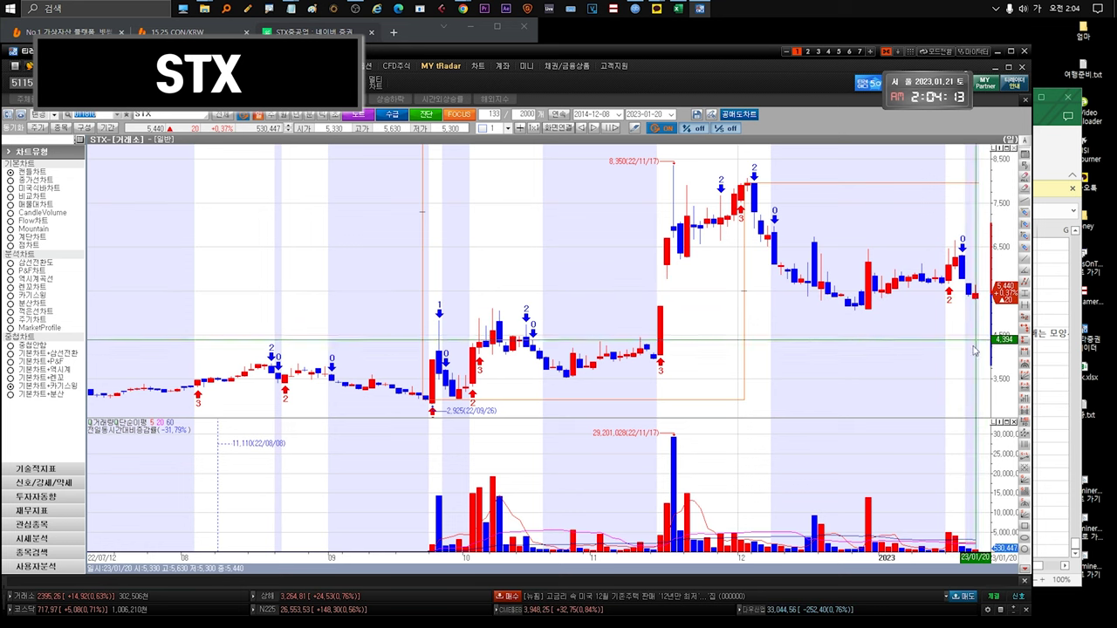
{"action": "key", "text": "ctrl+Tab"}
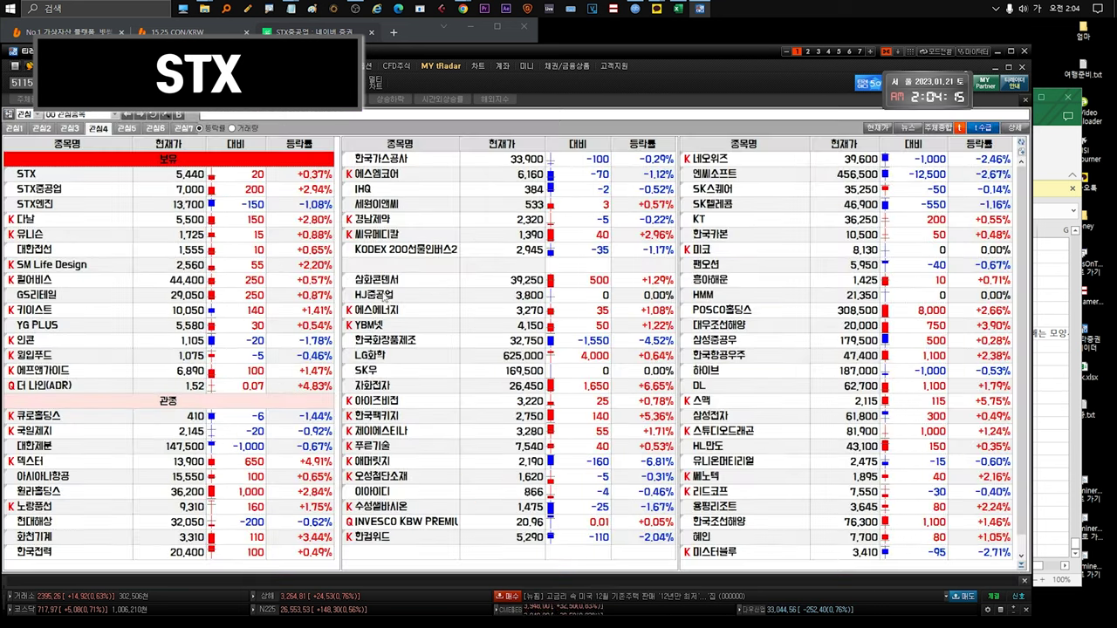
{"action": "left_click", "coordinate": [90, 189]}
{"action": "key", "text": "Up"}
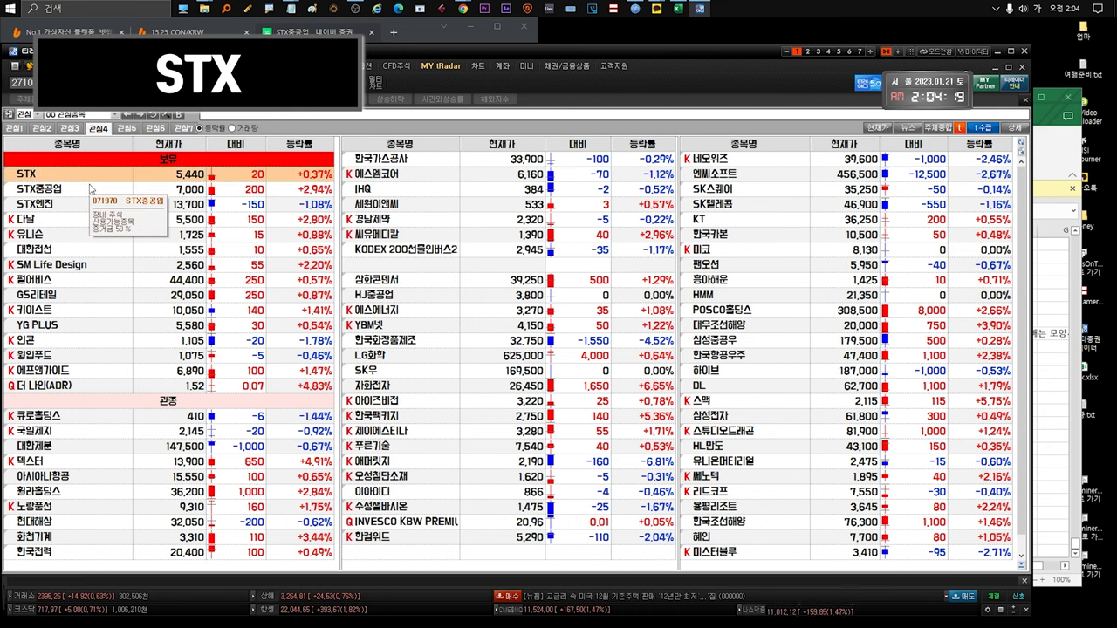
{"action": "left_click", "coordinate": [90, 189]}
{"action": "key", "text": "alt+Tab"}
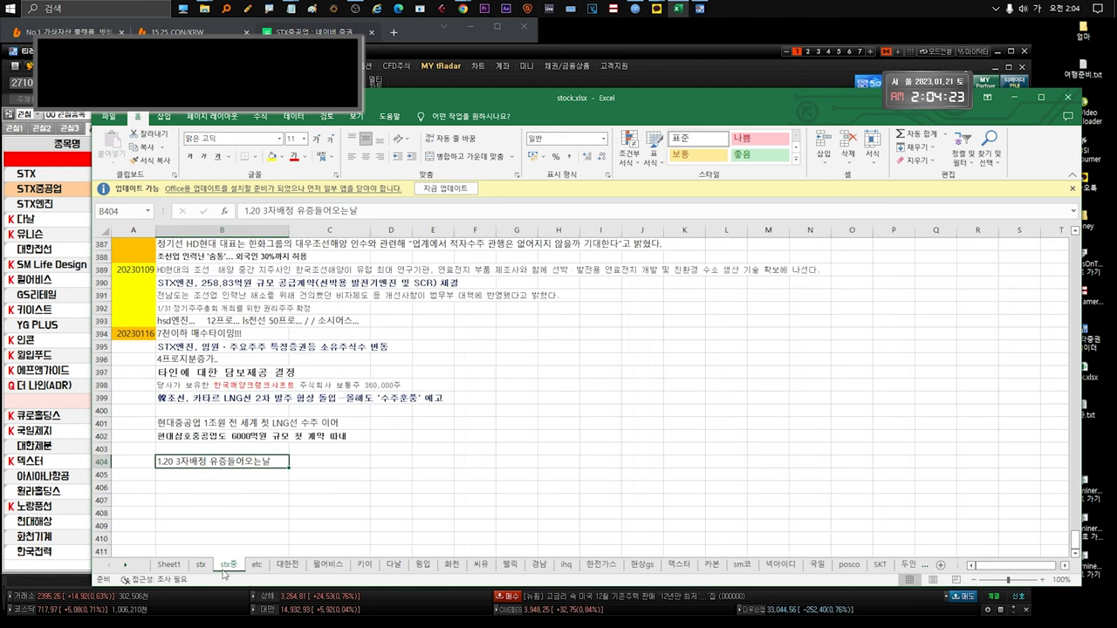
{"action": "left_click", "coordinate": [190, 336]}
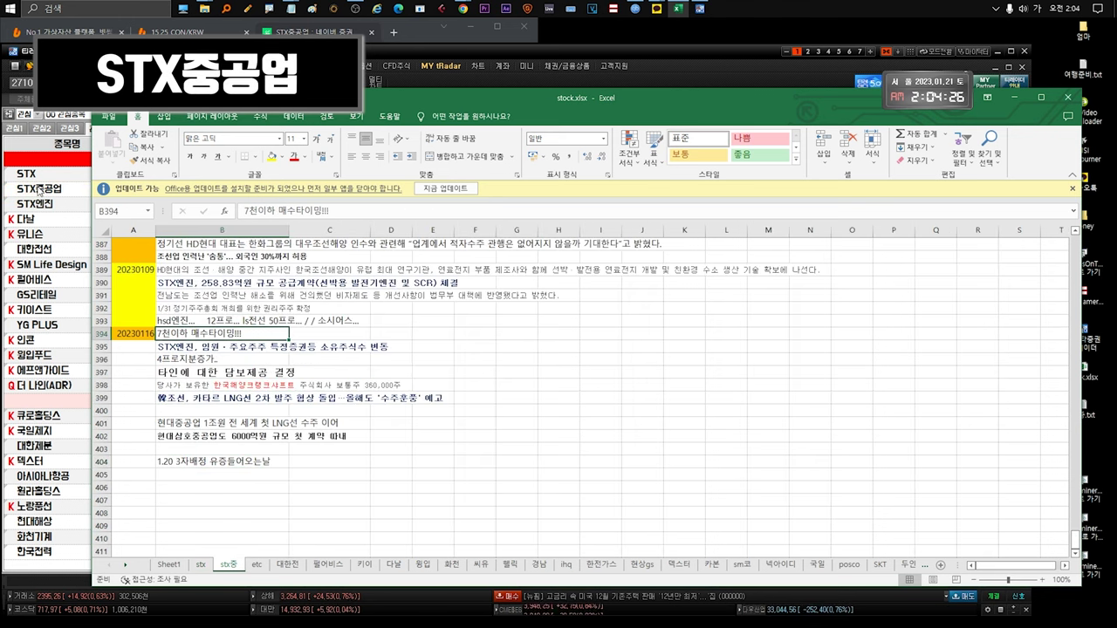
Step: Switch to 티레이더, compare the daily charts of STX중공업 and STX, and return to stock.xlsx
{"action": "key", "text": "alt+Tab"}
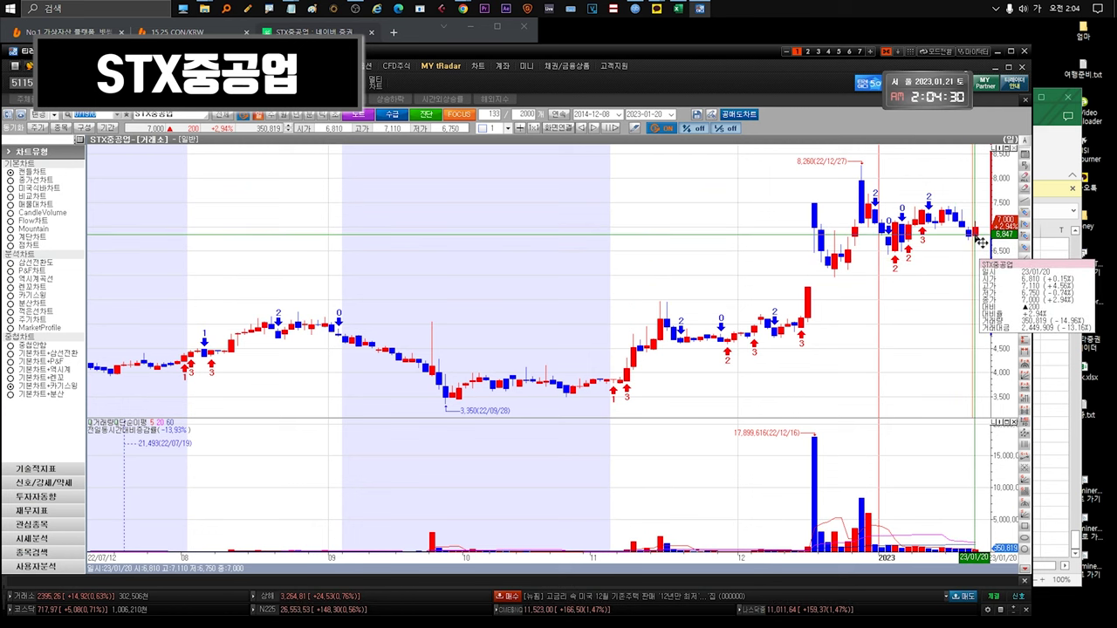
{"action": "key", "text": "ctrl+Tab"}
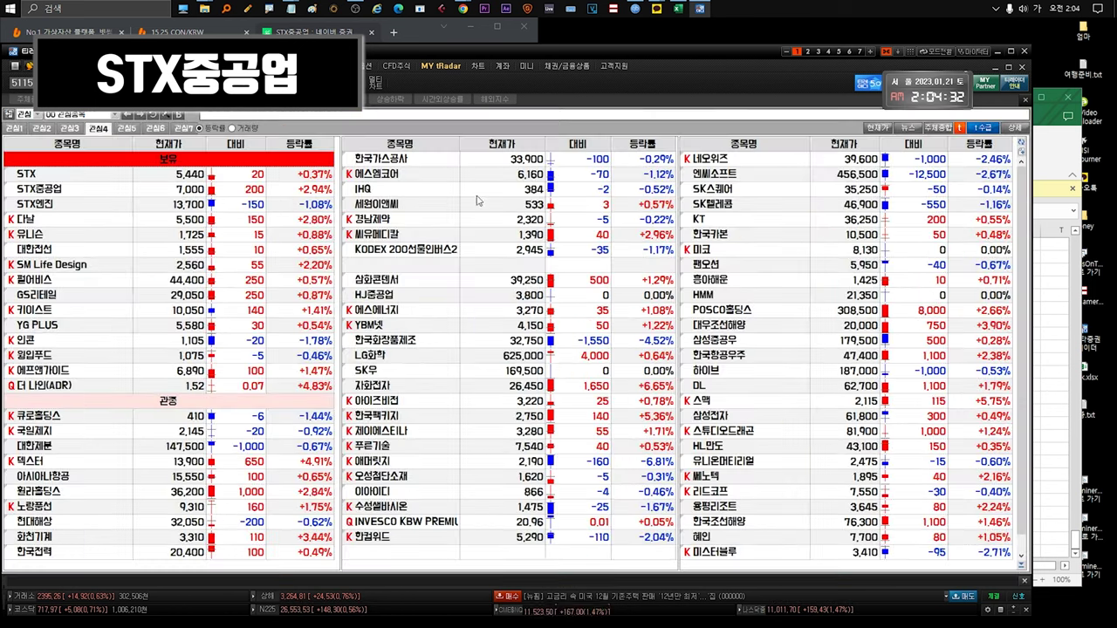
{"action": "double_click", "coordinate": [107, 190]}
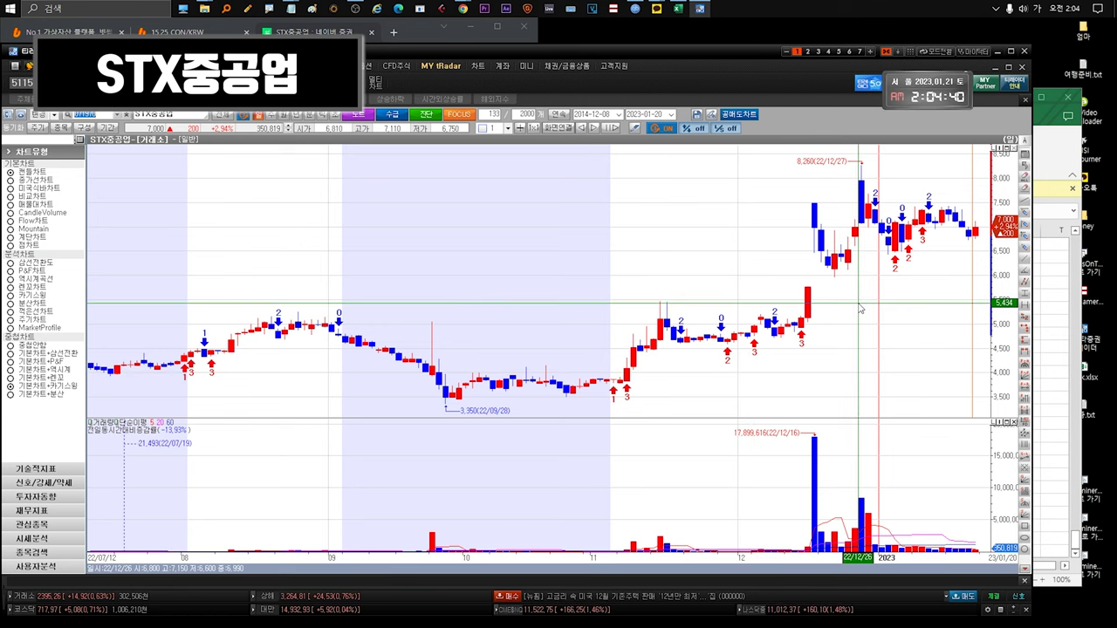
{"action": "key", "text": "Escape"}
{"action": "double_click", "coordinate": [178, 175]}
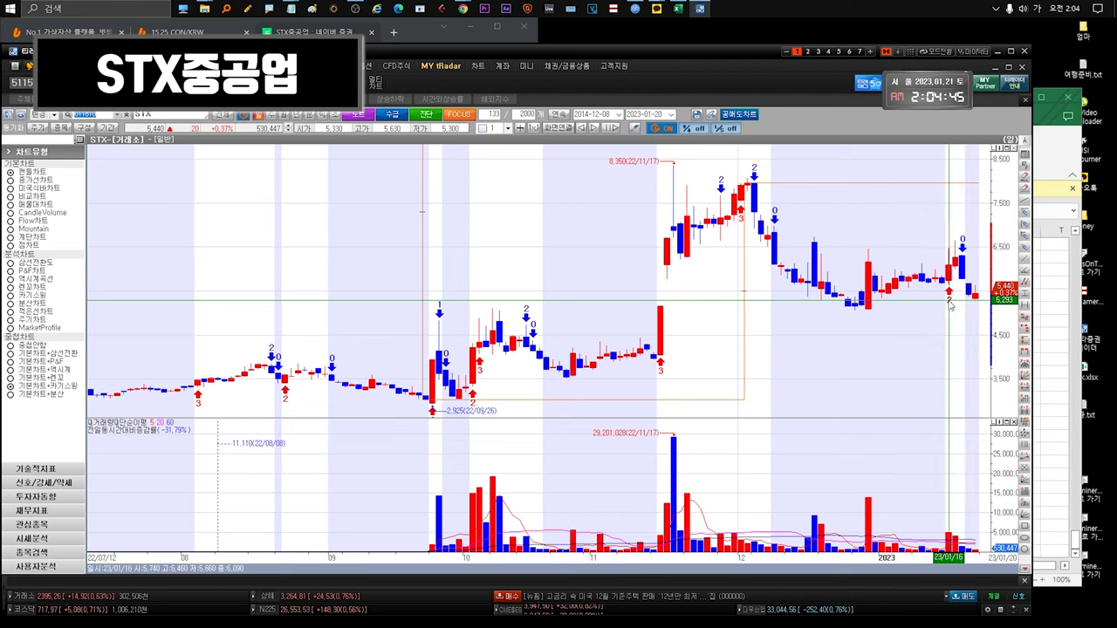
{"action": "key", "text": "Escape"}
{"action": "key", "text": "Down"}
{"action": "key", "text": "Return"}
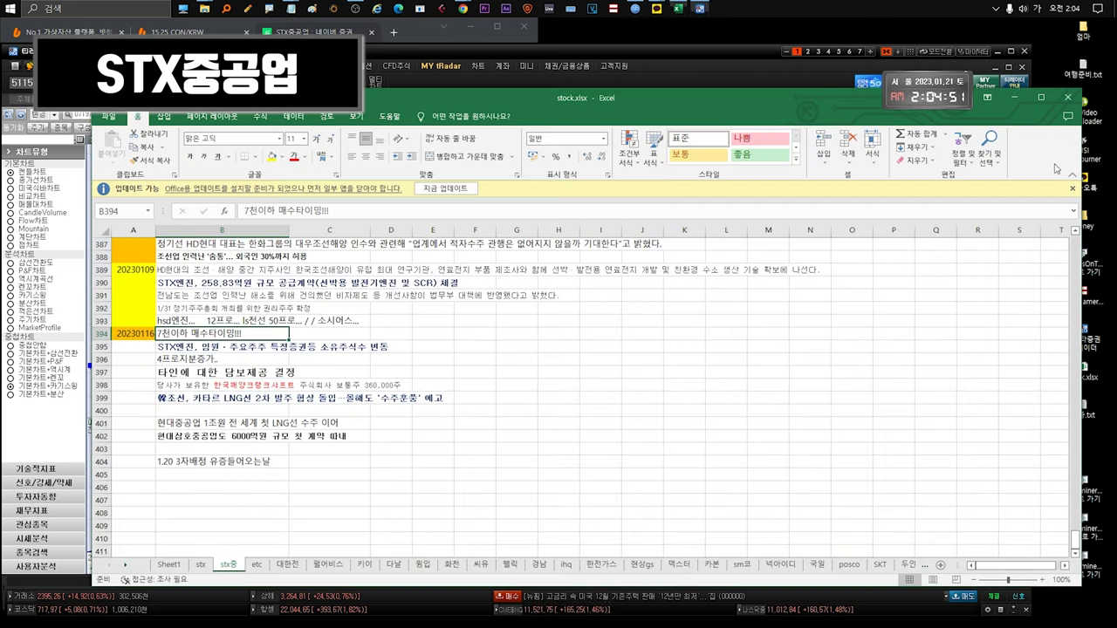
{"action": "left_click", "coordinate": [1056, 168]}
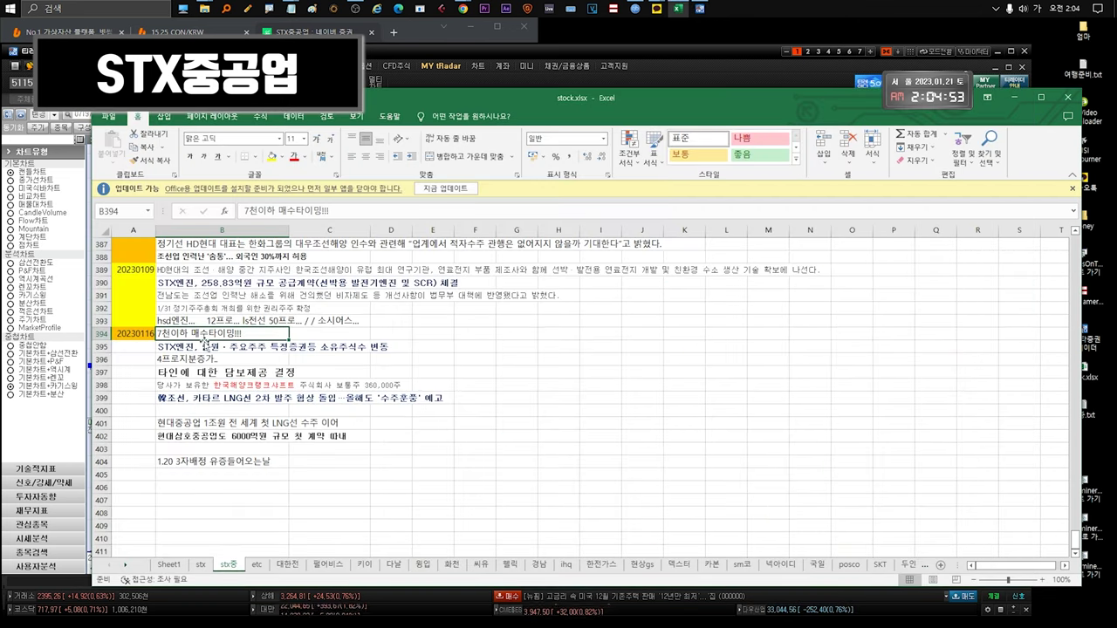
Step: Review the STX중공업 notes in B394:B398, from the buy-timing remark to the collateral decision and the pledged crankshaft shares
{"action": "double_click", "coordinate": [206, 337]}
{"action": "left_click_drag", "start_coordinate": [250, 334], "coordinate": [150, 336]}
{"action": "left_click", "coordinate": [177, 346]}
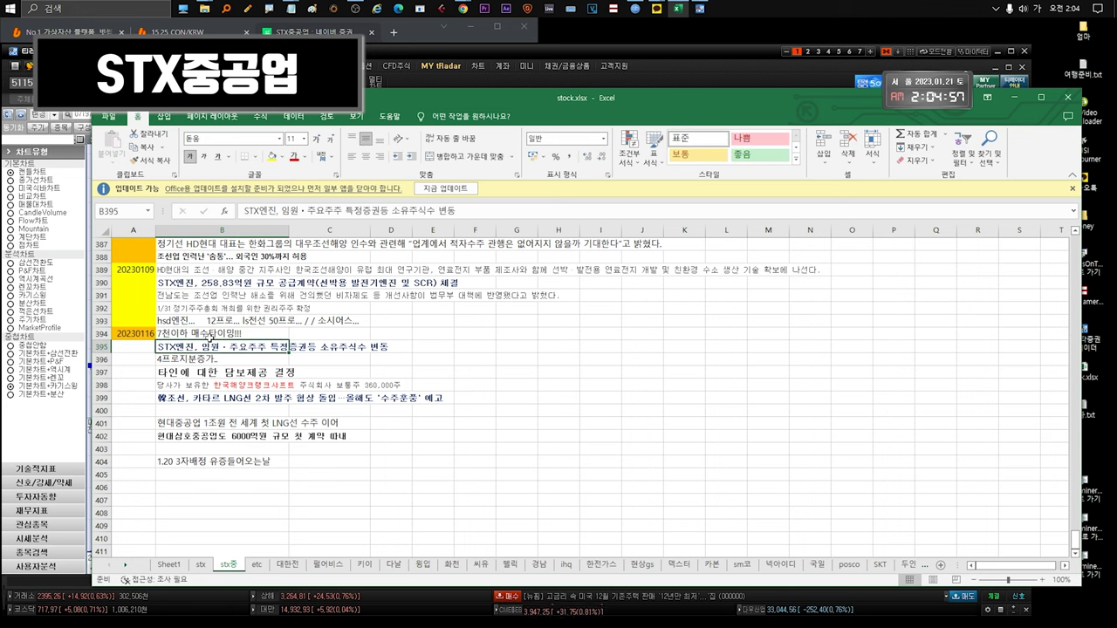
{"action": "left_click_drag", "start_coordinate": [229, 346], "coordinate": [248, 359]}
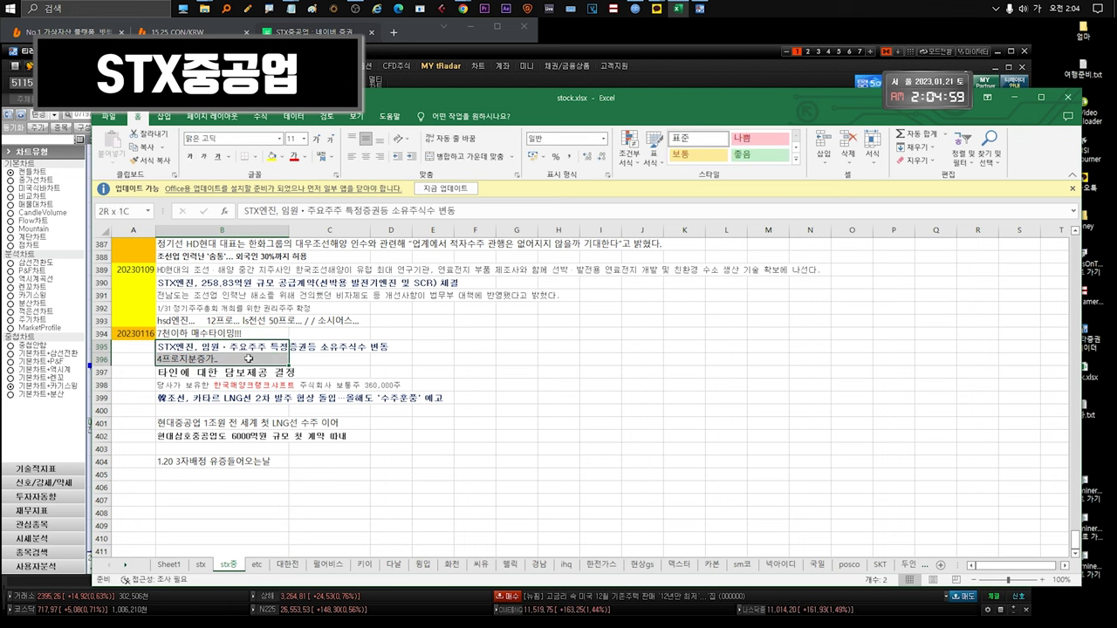
{"action": "left_click", "coordinate": [211, 374]}
{"action": "left_click", "coordinate": [224, 381]}
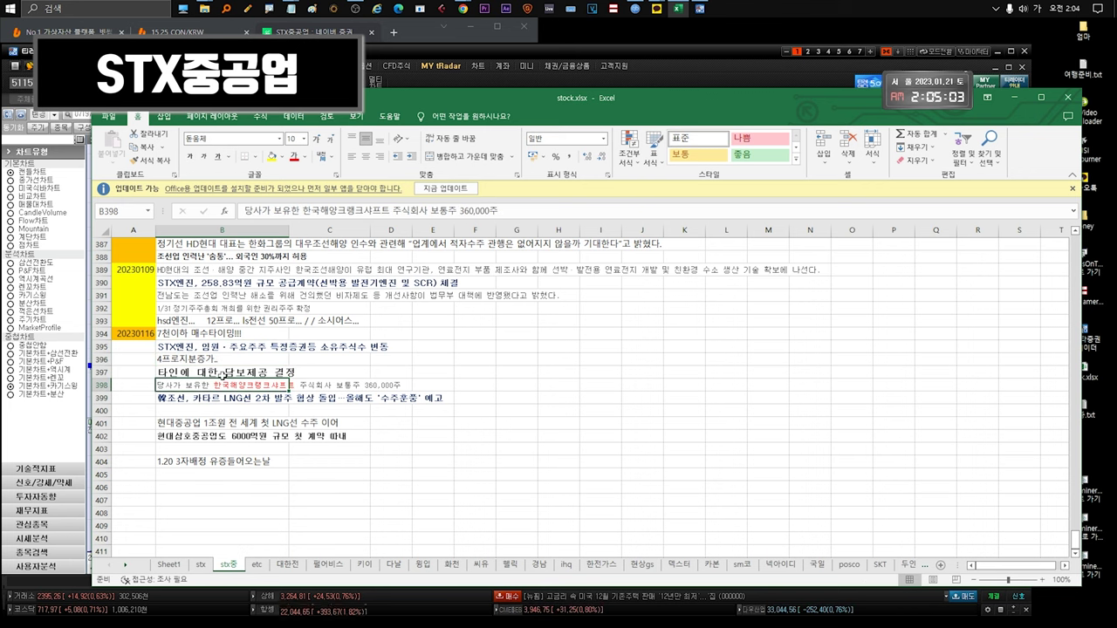
{"action": "left_click", "coordinate": [224, 374]}
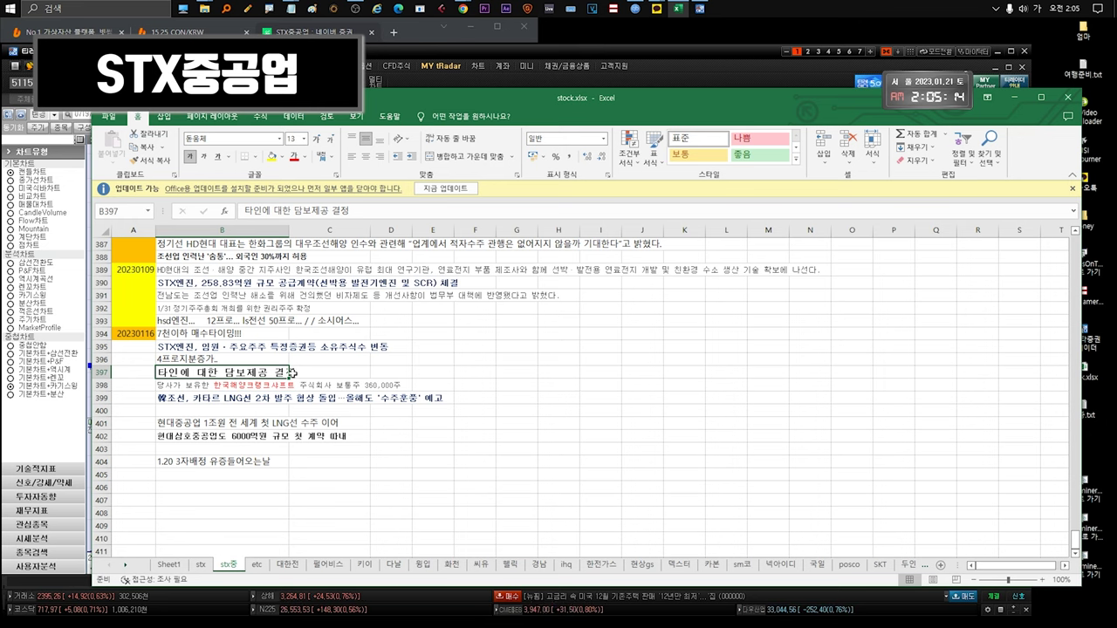
{"action": "left_click_drag", "start_coordinate": [264, 381], "coordinate": [253, 387]}
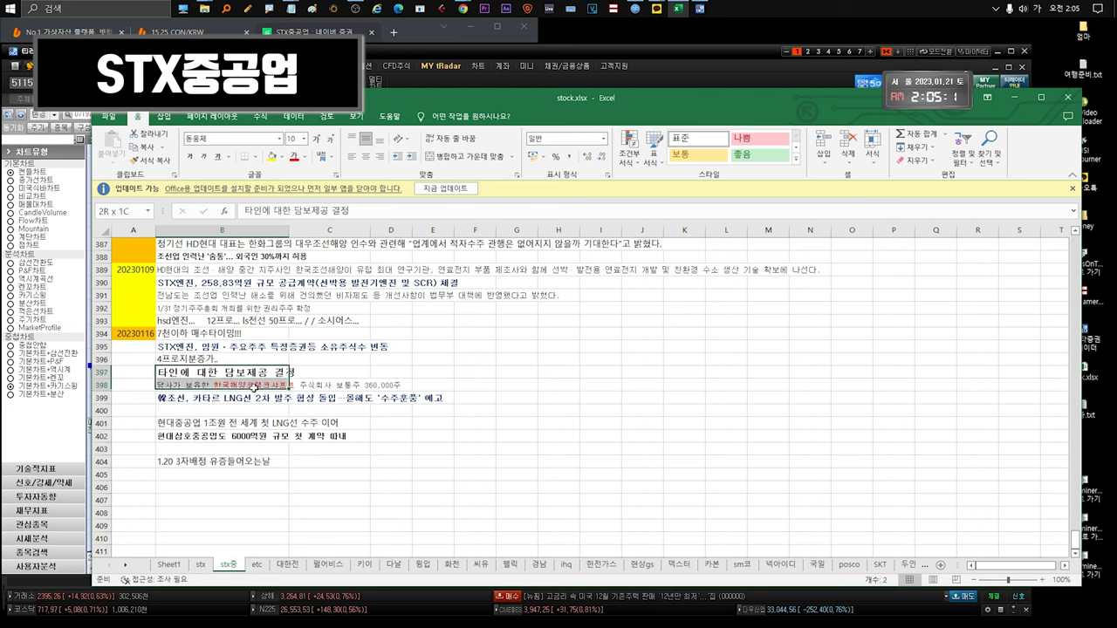
{"action": "left_click", "coordinate": [248, 398]}
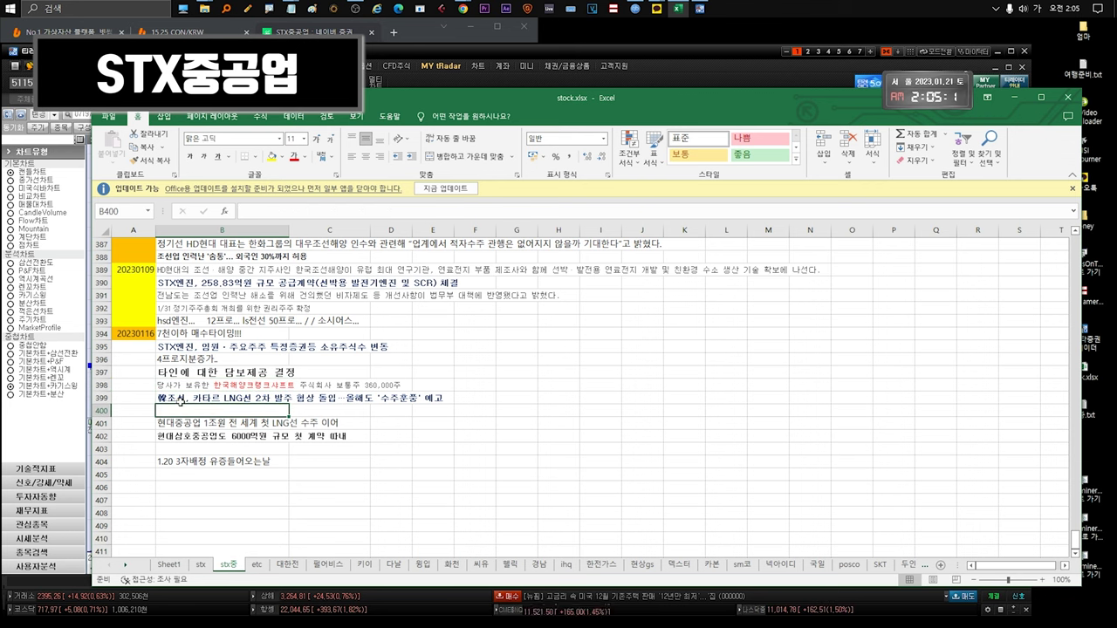
Step: Read the Qatar LNG carrier headline in B399 and add the note "그리스... vlgc" in B400
{"action": "double_click", "coordinate": [174, 398]}
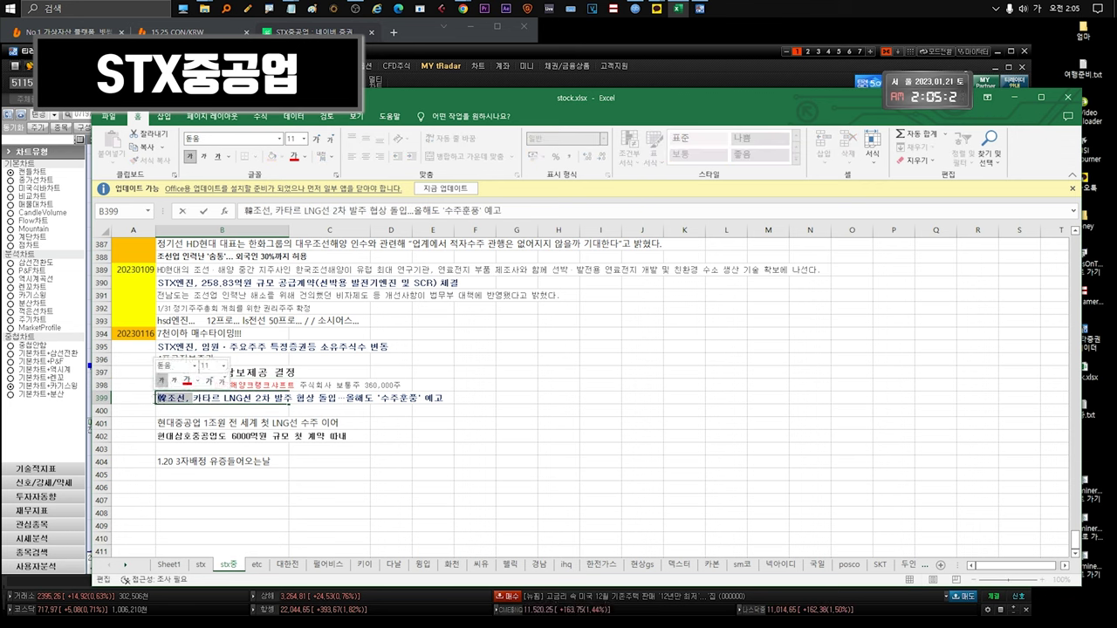
{"action": "left_click_drag", "start_coordinate": [234, 403], "coordinate": [316, 401]}
{"action": "left_click", "coordinate": [253, 414]}
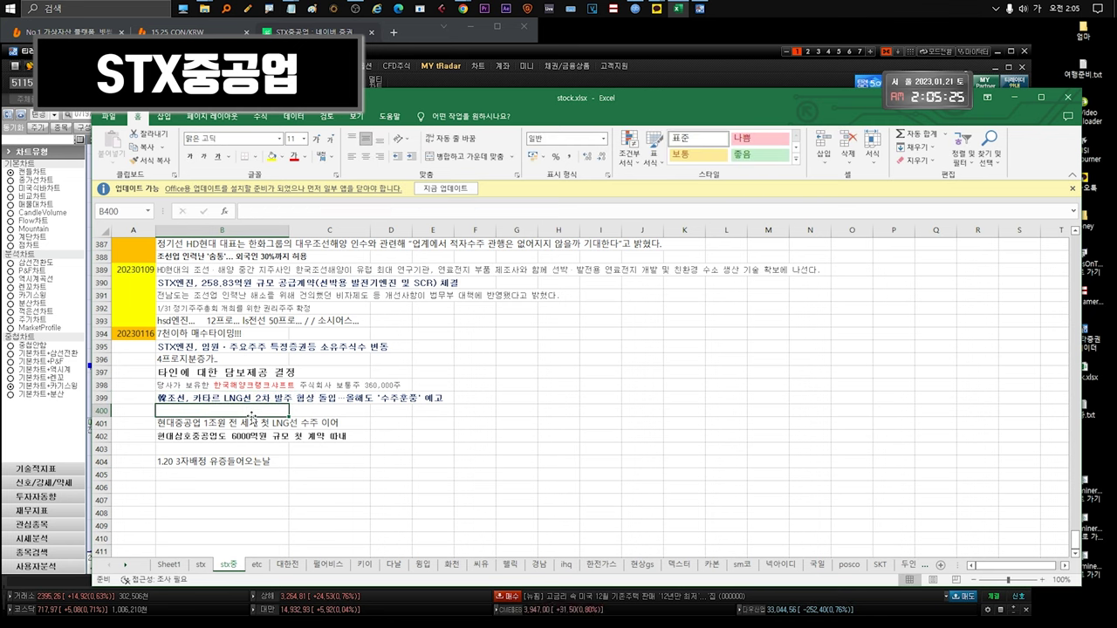
{"action": "type", "text": "ㄱ"}
{"action": "type", "text": "리스... vlgc"}
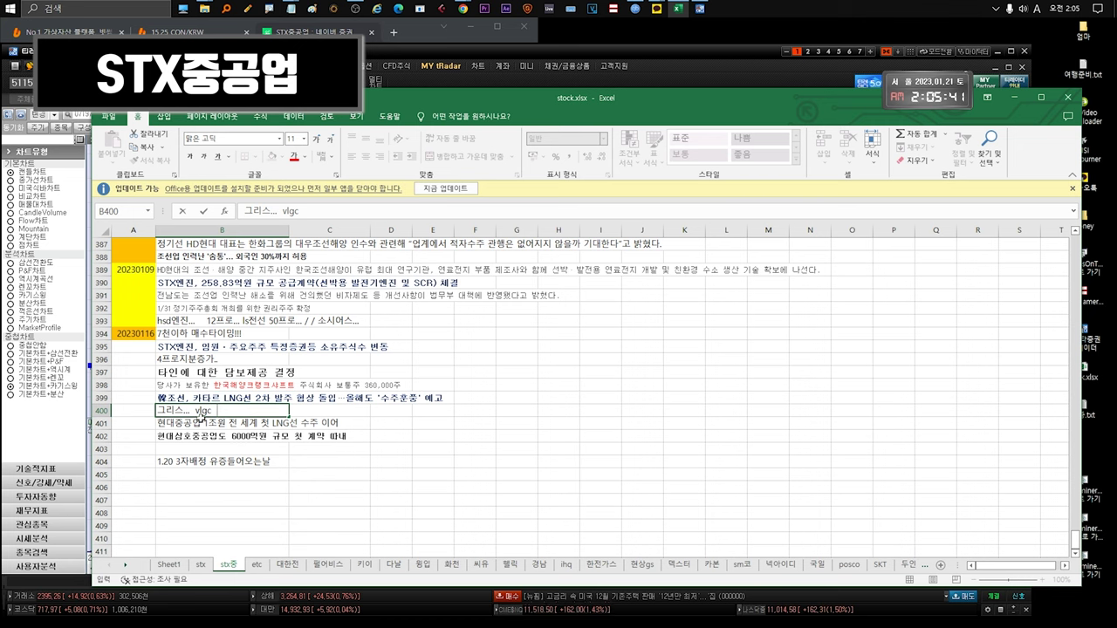
Step: Review "vlgc" in B400 and the shipbuilding order headlines in B401 and B402
{"action": "left_click", "coordinate": [197, 410]}
{"action": "double_click", "coordinate": [198, 410]}
{"action": "double_click", "coordinate": [203, 410]}
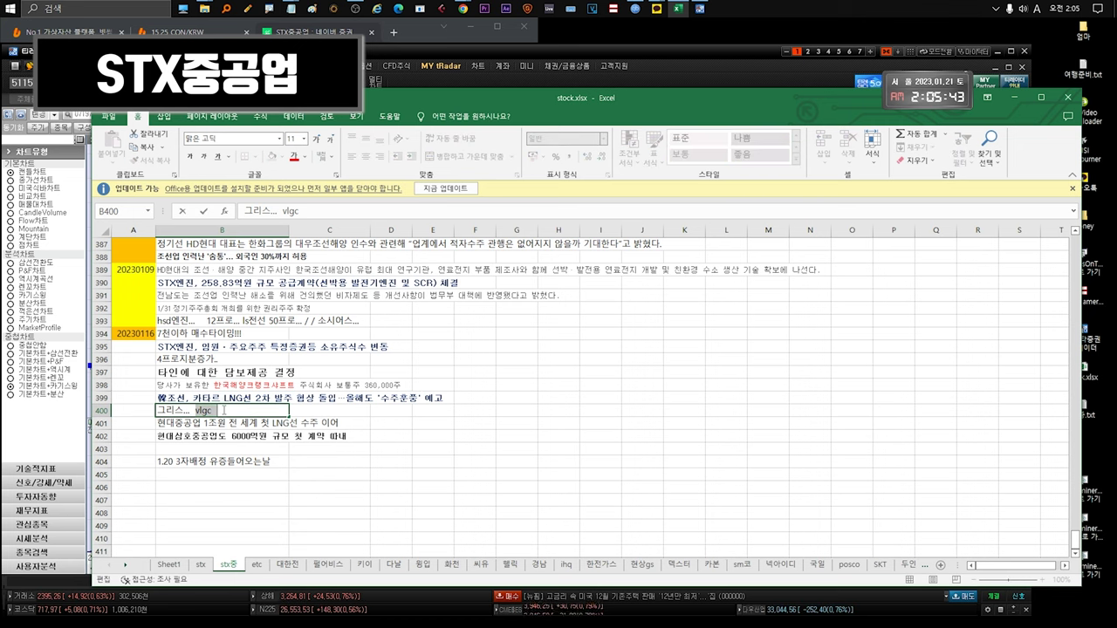
{"action": "left_click", "coordinate": [203, 421]}
{"action": "double_click", "coordinate": [205, 423]}
{"action": "left_click", "coordinate": [261, 436]}
{"action": "double_click", "coordinate": [251, 436]}
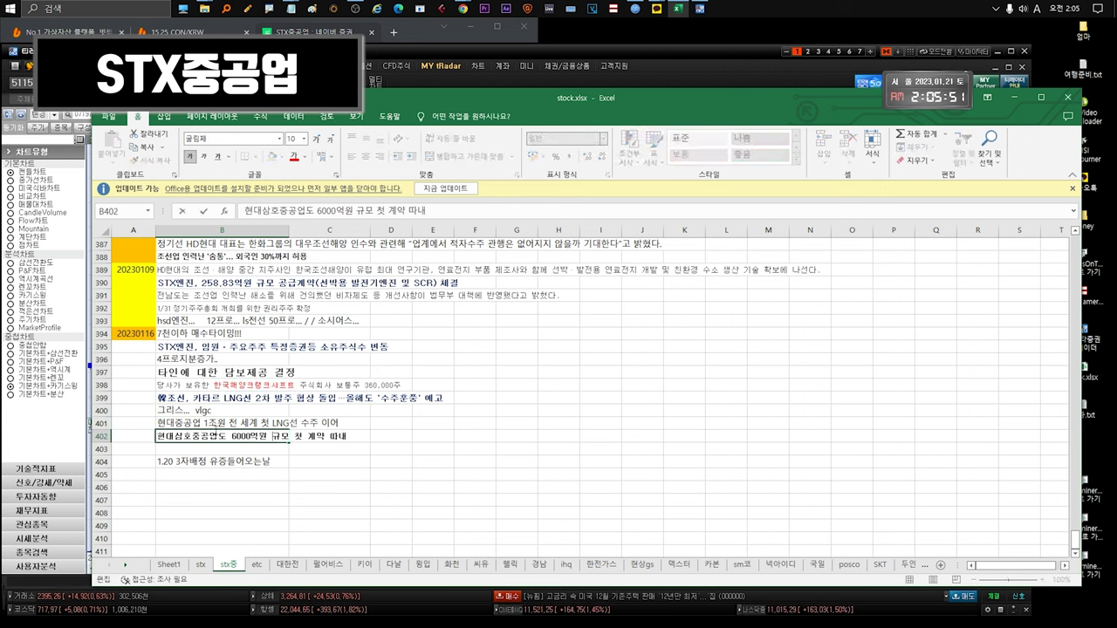
{"action": "key", "text": "Return"}
Step: Review the third-party allotment note in B404, check STX중공업's daily chart in 티레이더, and return to stock.xlsx
{"action": "left_click", "coordinate": [196, 459]}
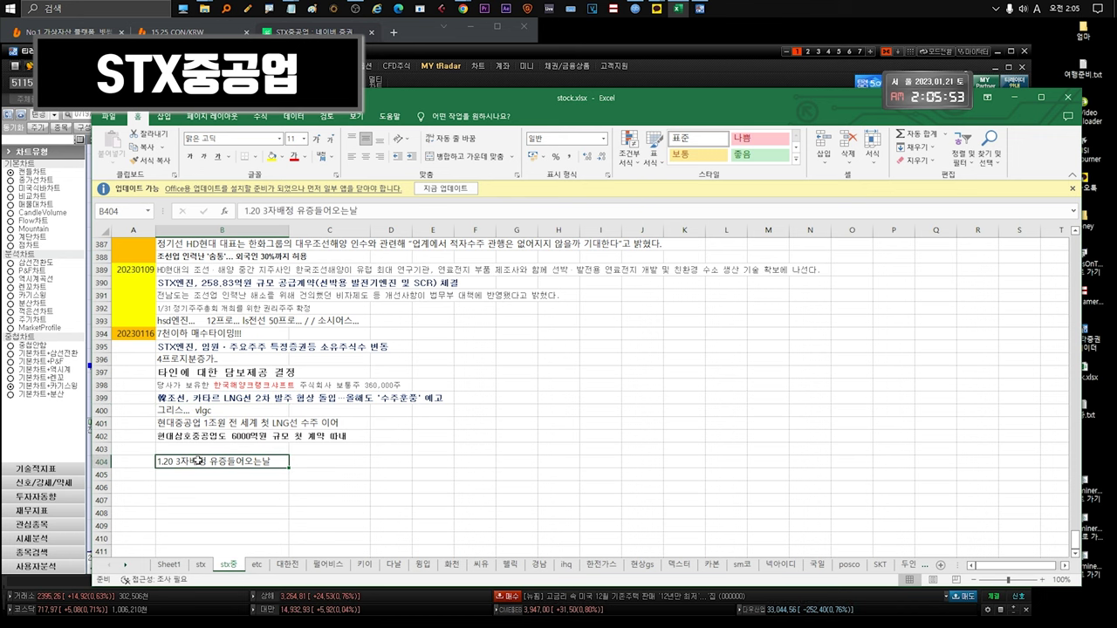
{"action": "double_click", "coordinate": [271, 461]}
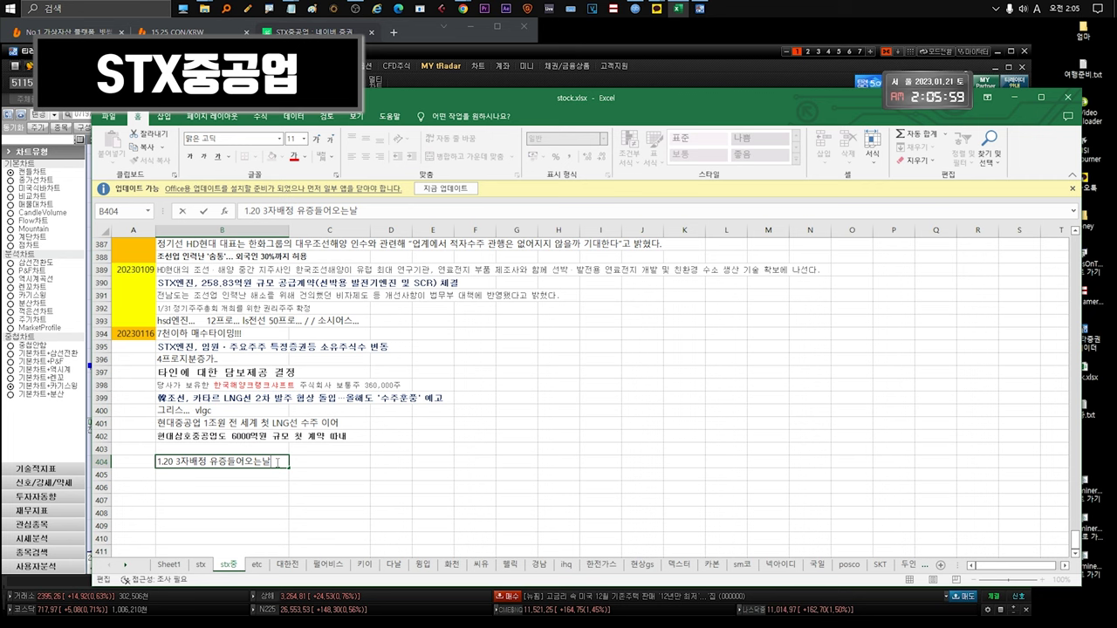
{"action": "left_click", "coordinate": [490, 55]}
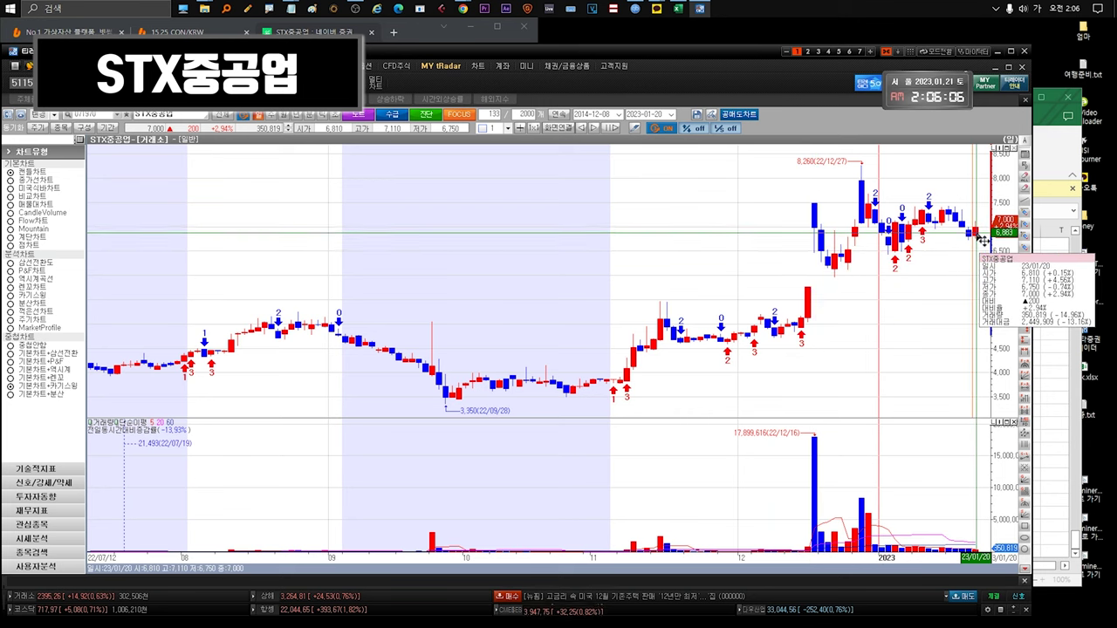
{"action": "key", "text": "ctrl+Tab"}
{"action": "key", "text": "ctrl+Tab"}
{"action": "key", "text": "ctrl+Tab"}
{"action": "left_click", "coordinate": [58, 191]}
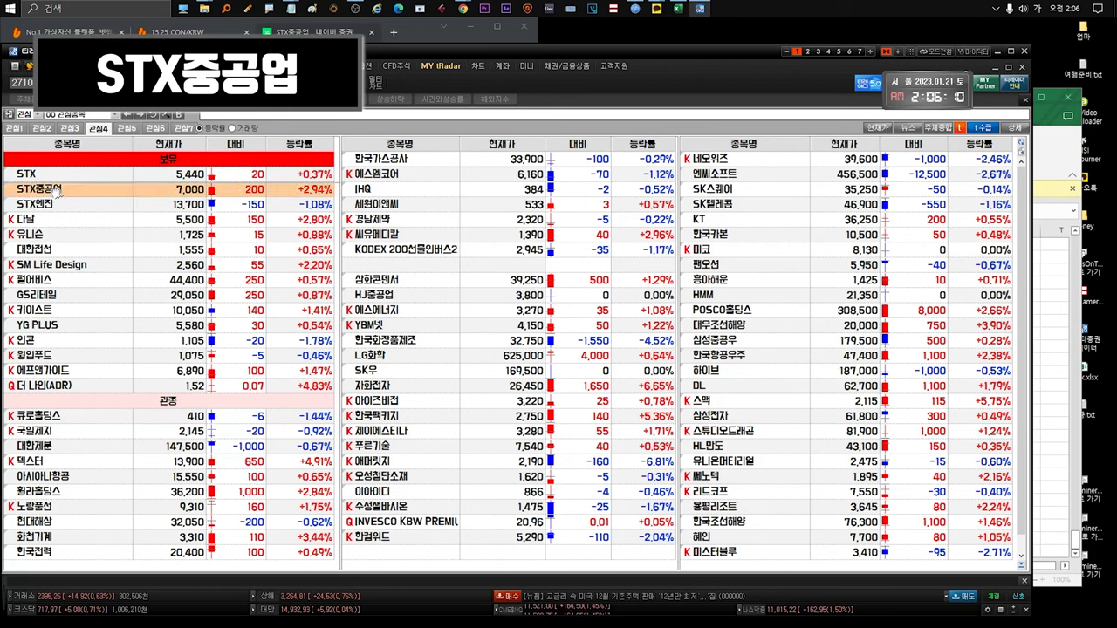
{"action": "key", "text": "ctrl+Tab"}
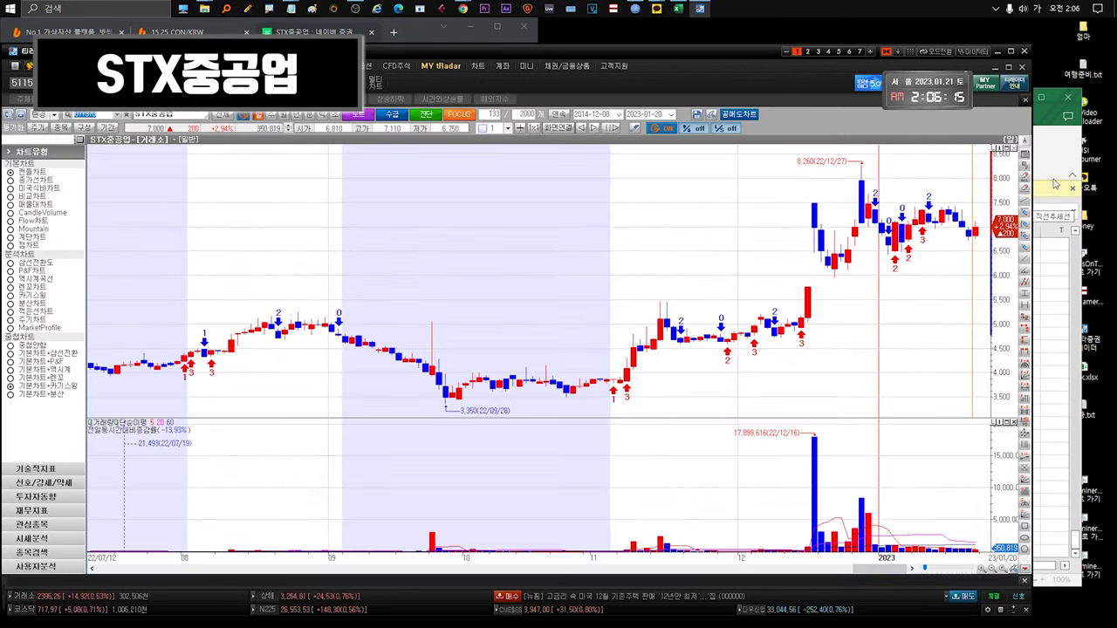
{"action": "key", "text": "alt+Tab"}
{"action": "key", "text": "Escape"}
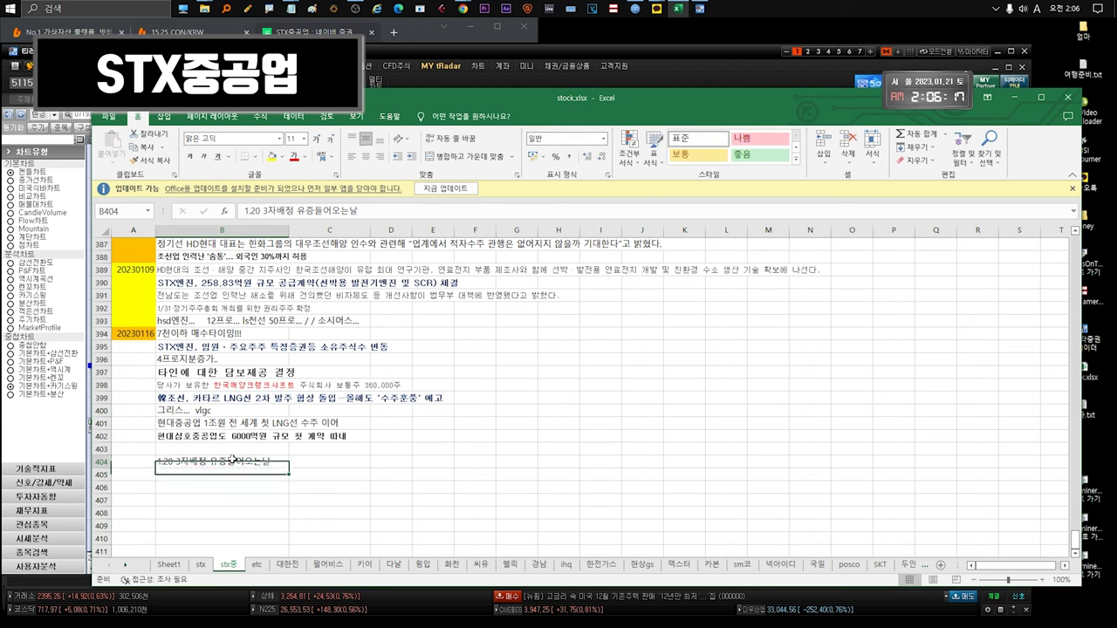
Step: Move the "1.20 3자배정 유증들어오는날" note up to B403 and revisit the collateral notes in B397:B398
{"action": "left_click_drag", "start_coordinate": [226, 455], "coordinate": [226, 443]}
{"action": "left_click", "coordinate": [216, 374]}
{"action": "left_click_drag", "start_coordinate": [220, 397], "coordinate": [247, 384]}
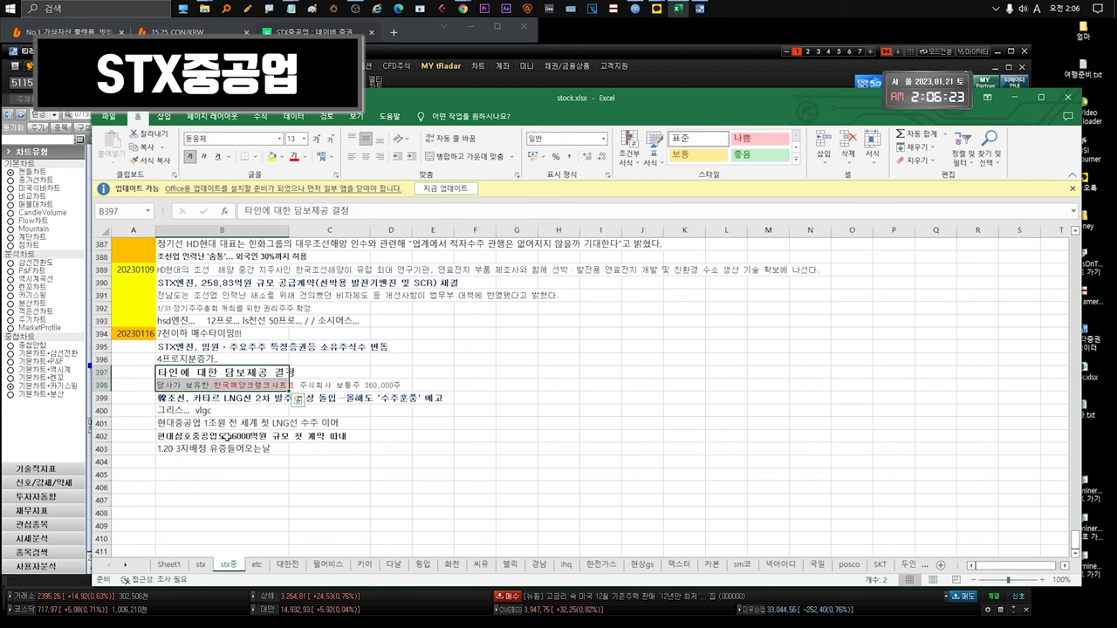
Step: Enter the note "매각절차는 완료!!" in B404
{"action": "left_click", "coordinate": [197, 459]}
{"action": "type", "text": "a"}
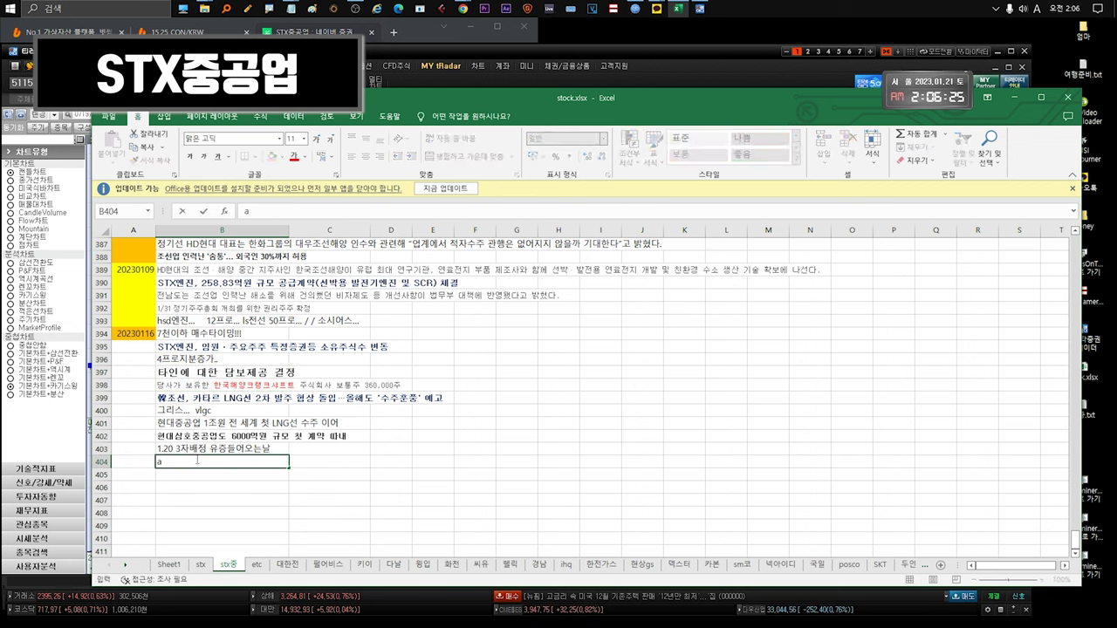
{"action": "type", "text": "각절차는 완료!!"}
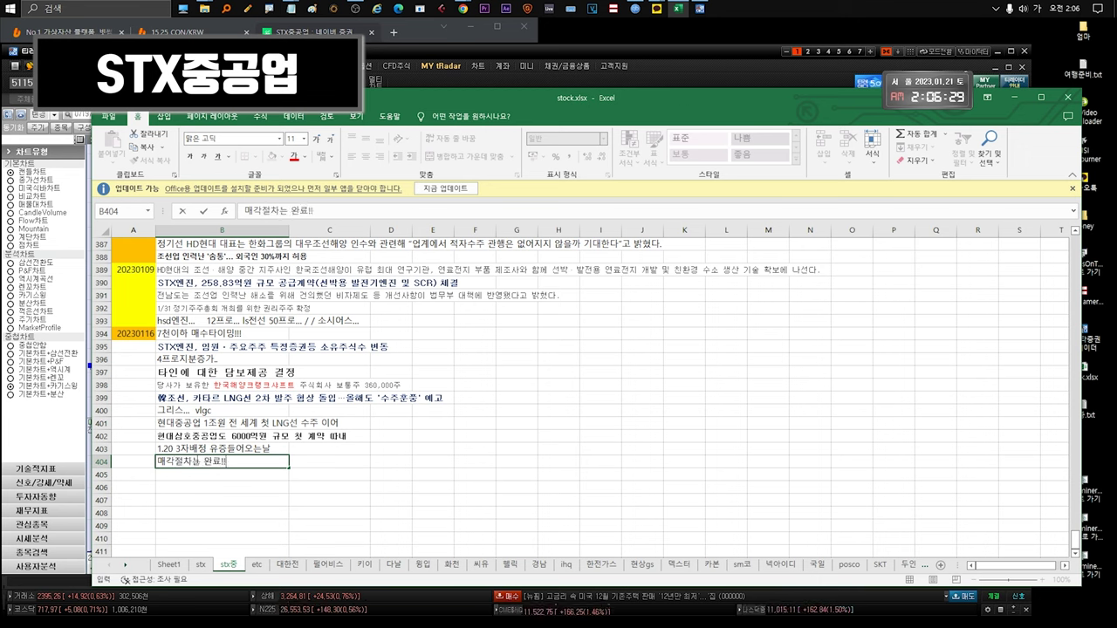